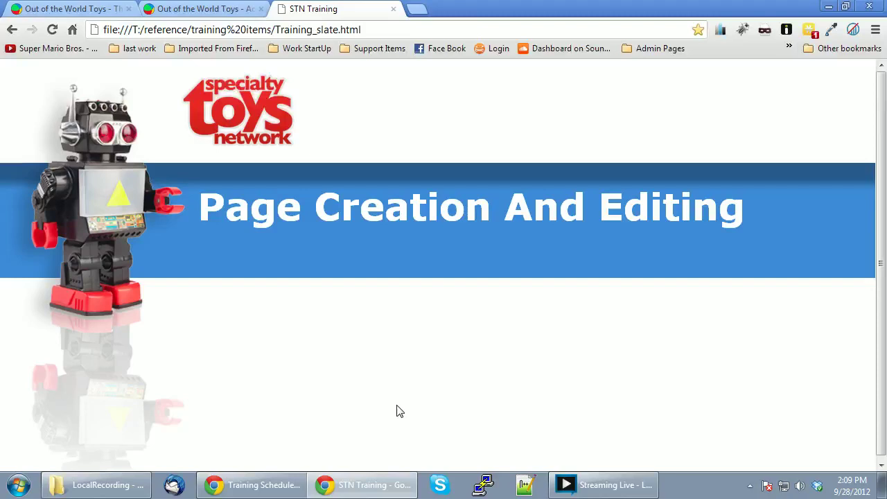
Step: Switch to the first 'Out of the World Toys' tab to show the storefront home page
click(62, 11)
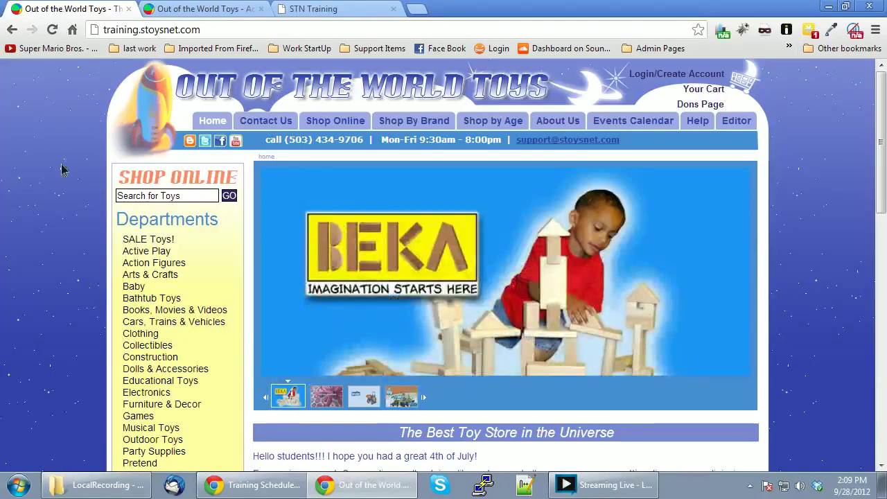
Step: Visit the storefront's Shop by Age and Our Location pages, then open About Us
click(505, 120)
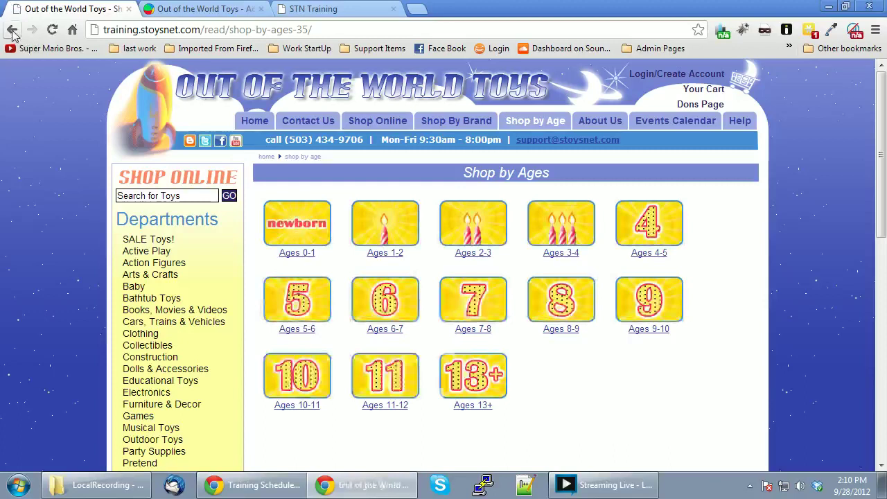
click(12, 30)
mouse_move(596, 121)
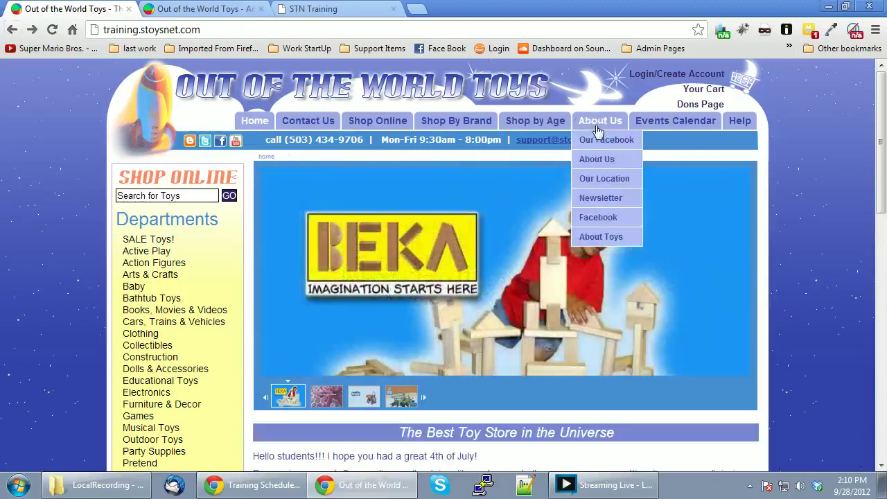
click(599, 181)
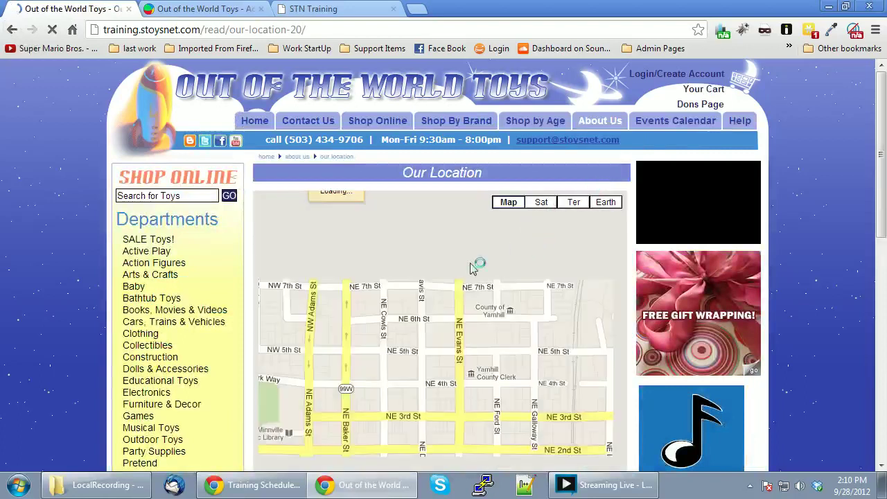
mouse_move(592, 123)
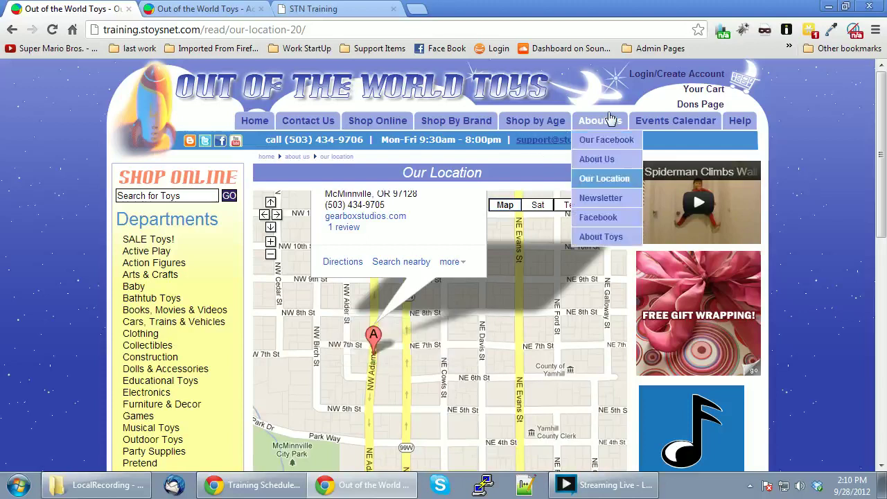
click(600, 162)
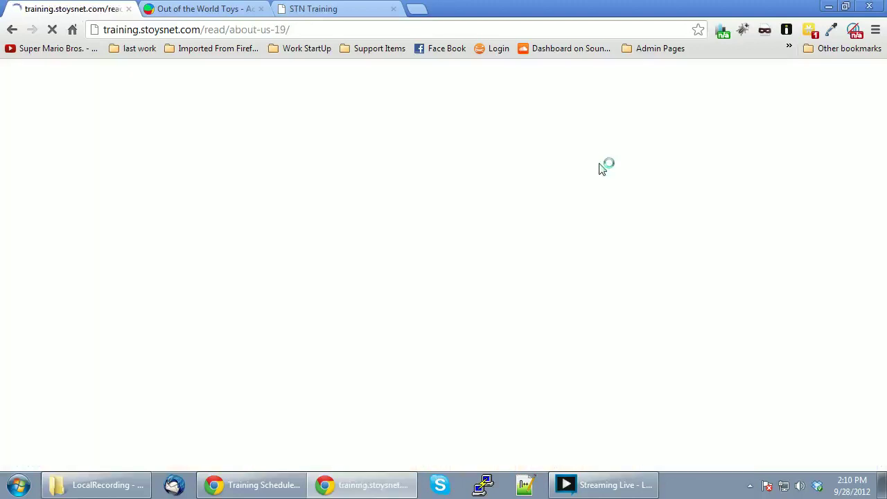
drag(348, 362, 371, 362)
click(364, 374)
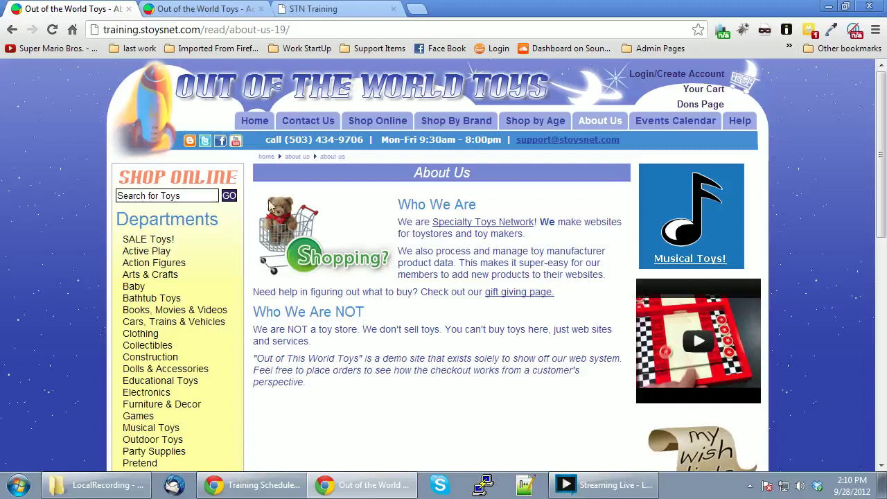
Step: Switch to the Admin tab and highlight the domain and /administrator path in its address
click(211, 10)
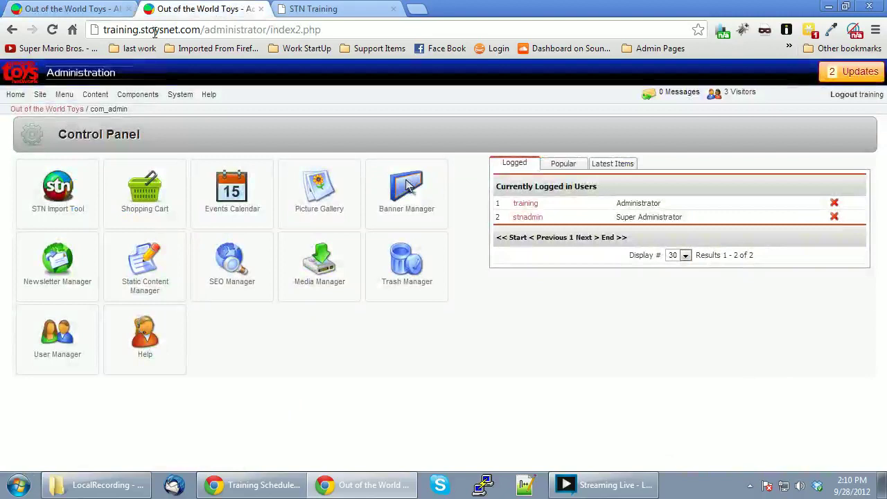
drag(201, 30, 269, 31)
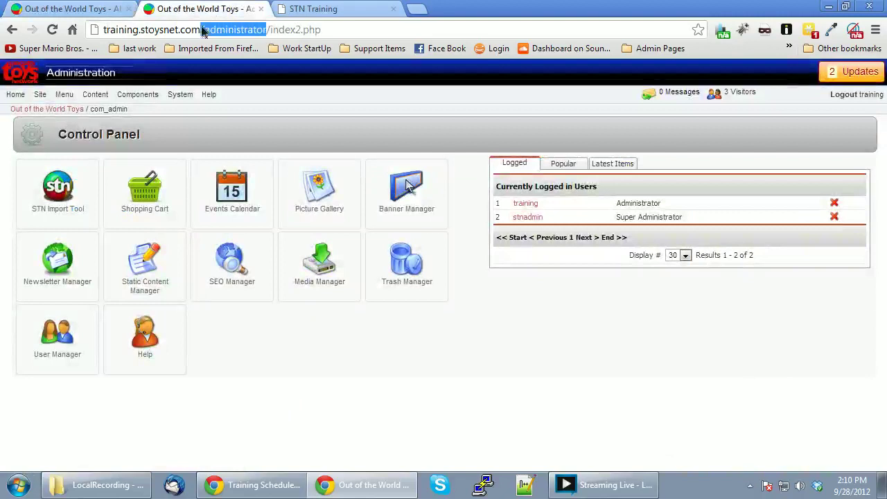
double_click(165, 31)
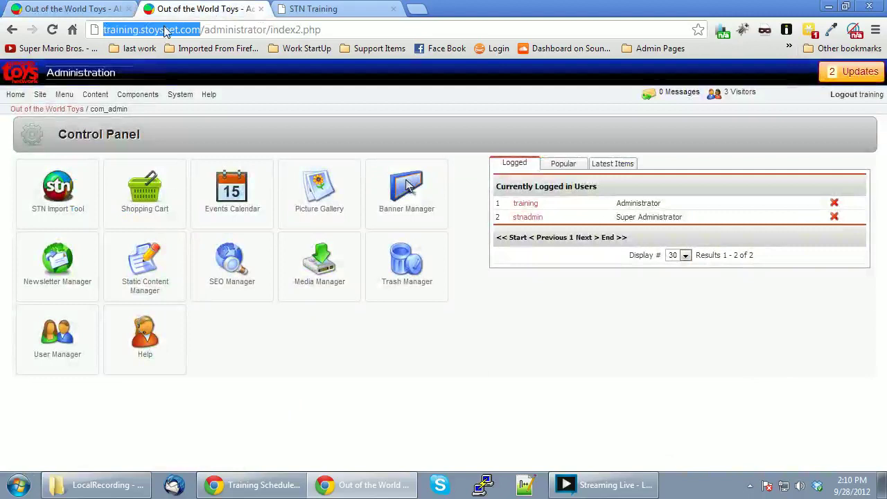
click(206, 30)
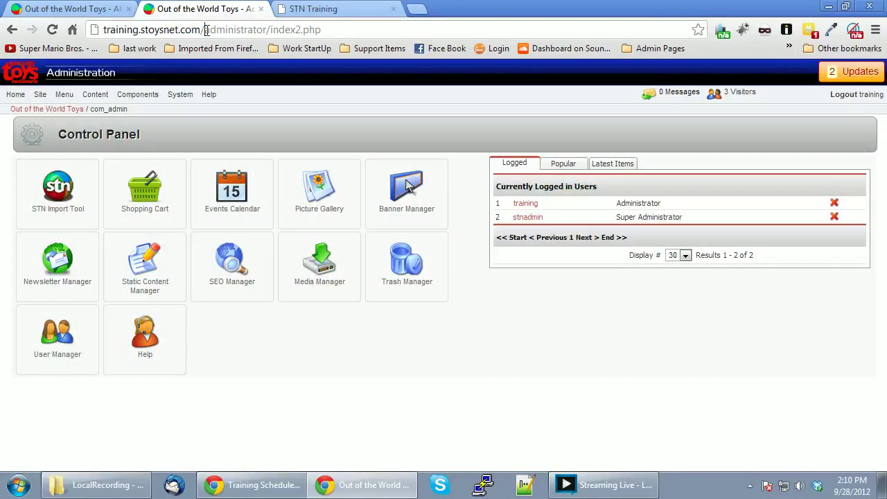
key(shift+Left)
key(shift+Right)
key(shift+Right)
key(shift+Right)
key(shift+Right)
key(shift+Right)
key(shift+Right)
key(shift+Right)
key(shift+Right)
key(shift+Right)
key(shift+Right)
key(shift+Right)
key(shift+Right)
key(shift+Right)
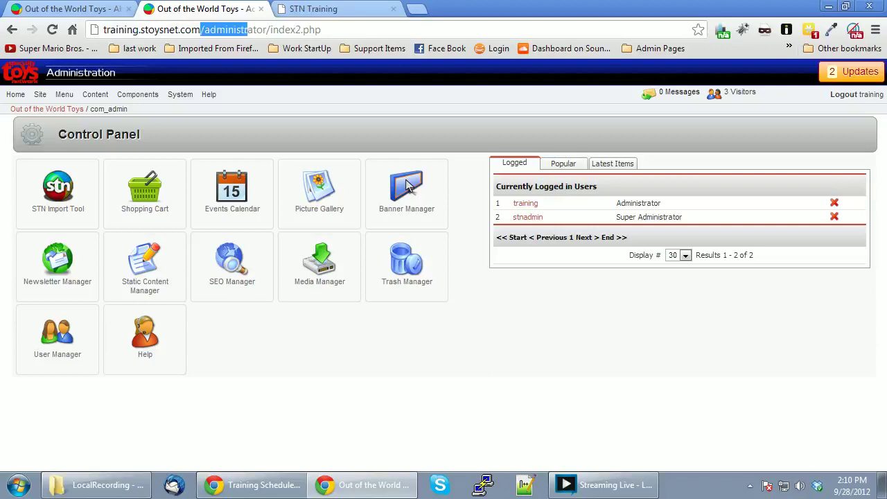
click(333, 30)
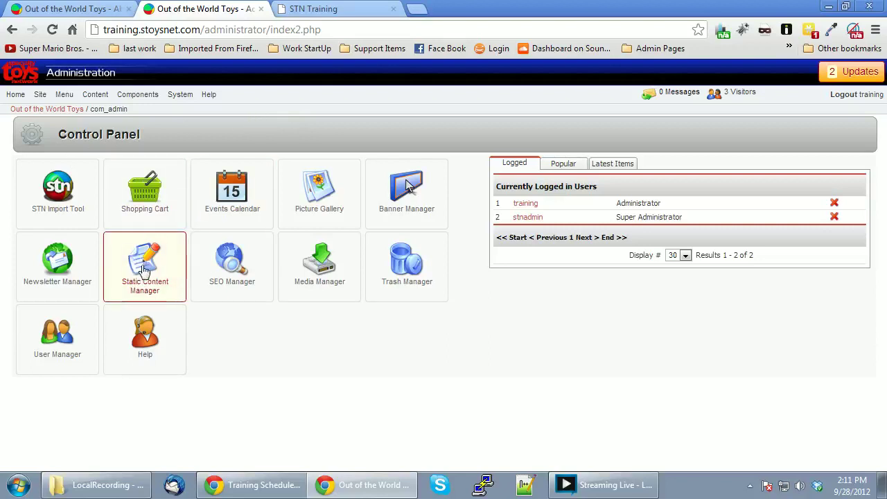
Step: Open About Us from the Static Content Manager and compare it with the public About Us page
click(144, 270)
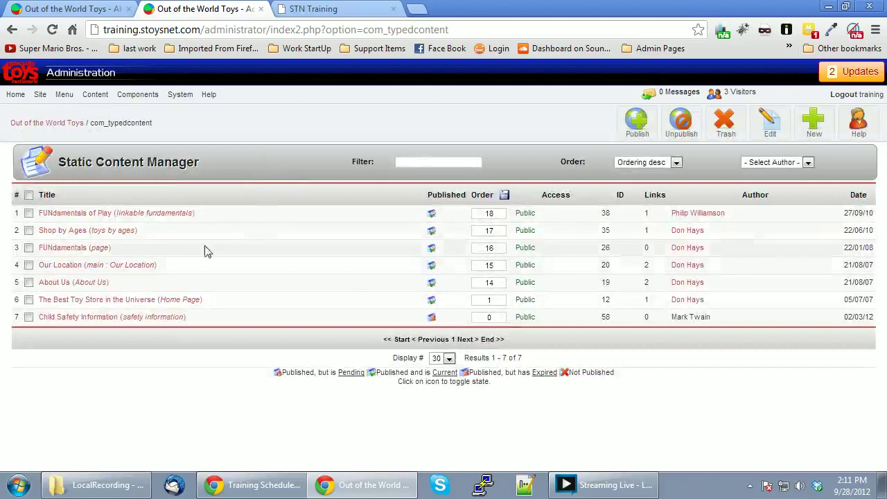
click(73, 284)
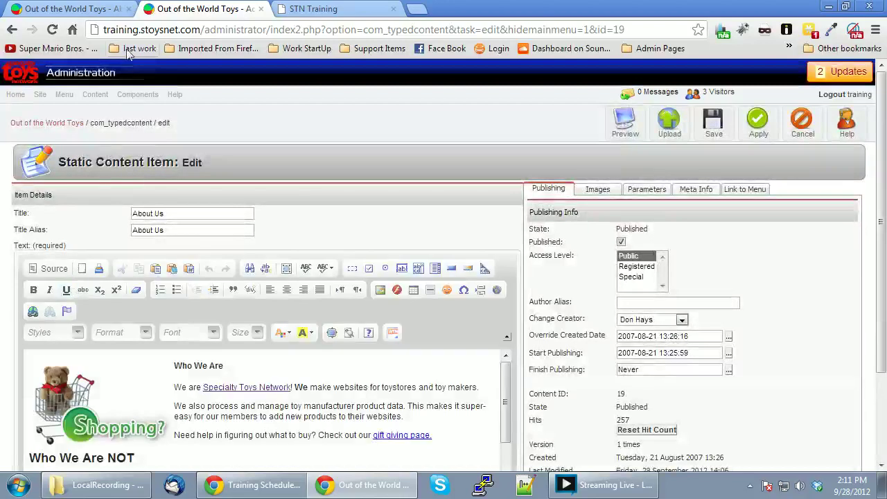
click(81, 9)
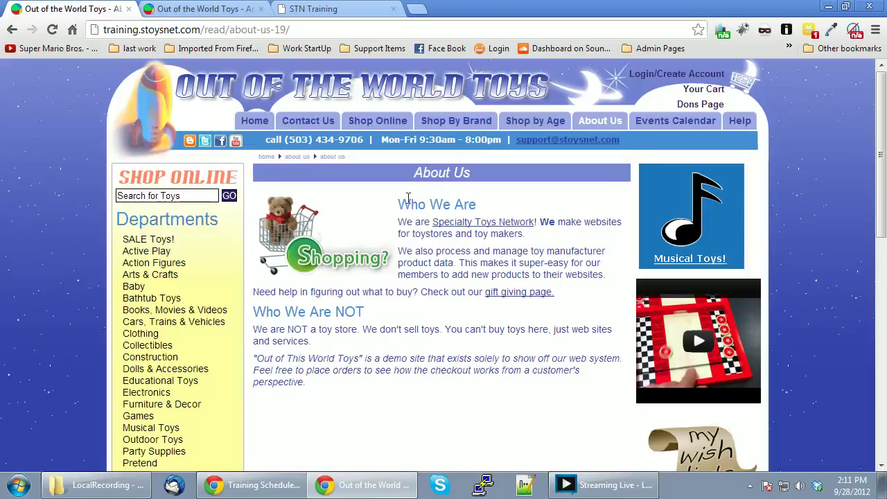
drag(446, 359, 401, 219)
click(400, 222)
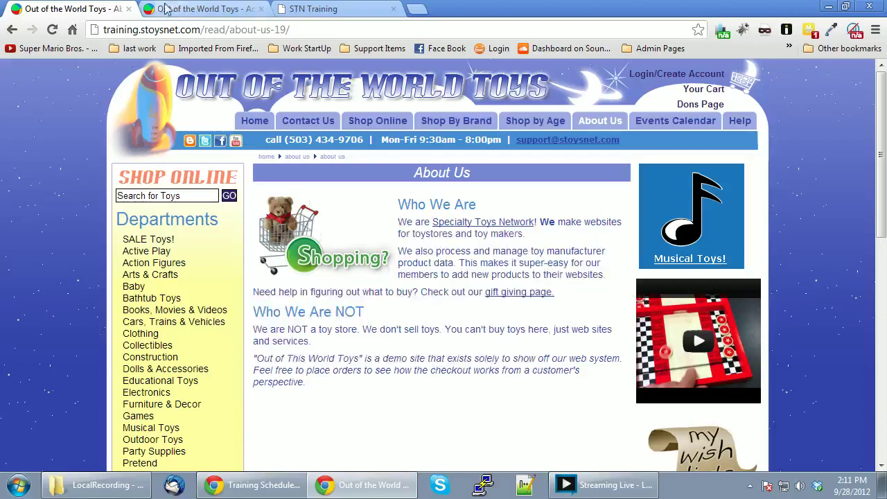
click(201, 9)
click(205, 434)
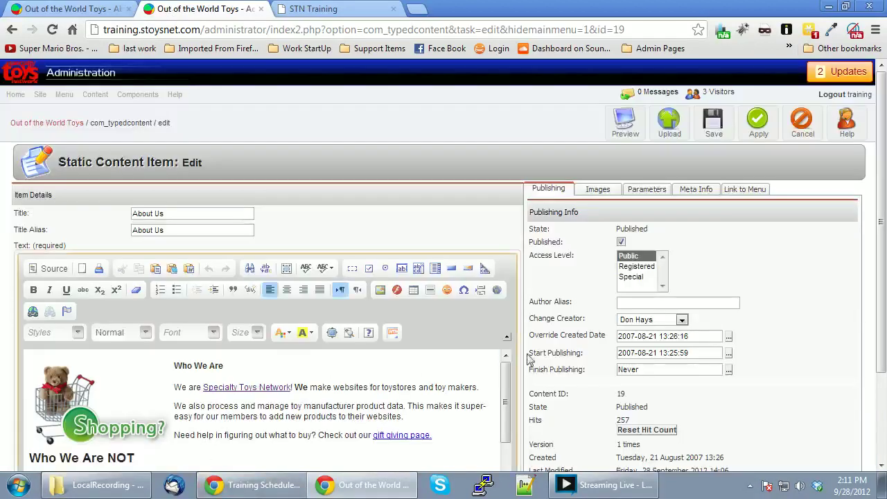
scroll(535, 332, down, 1)
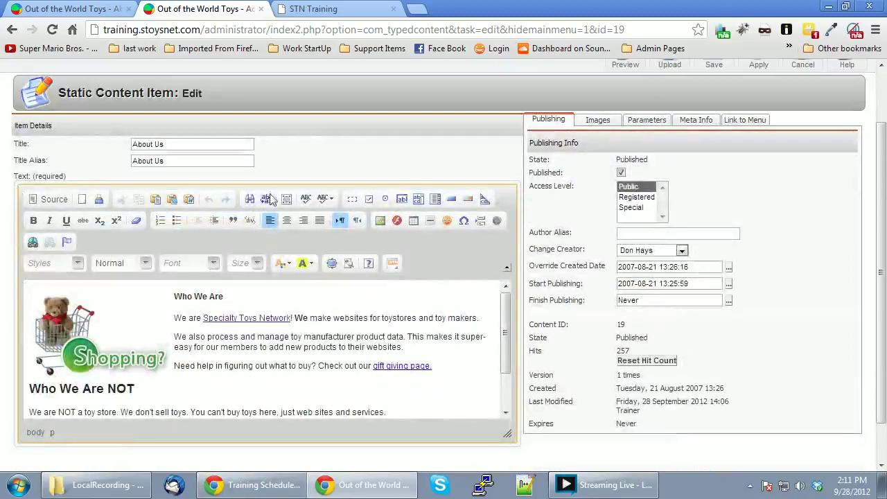
click(405, 389)
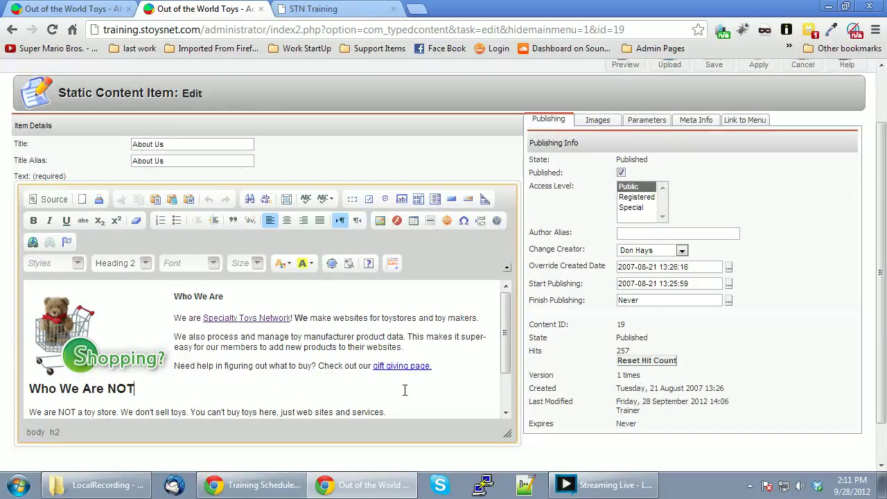
click(242, 366)
key(Down)
key(Down)
click(248, 367)
double_click(248, 367)
click(252, 375)
click(43, 202)
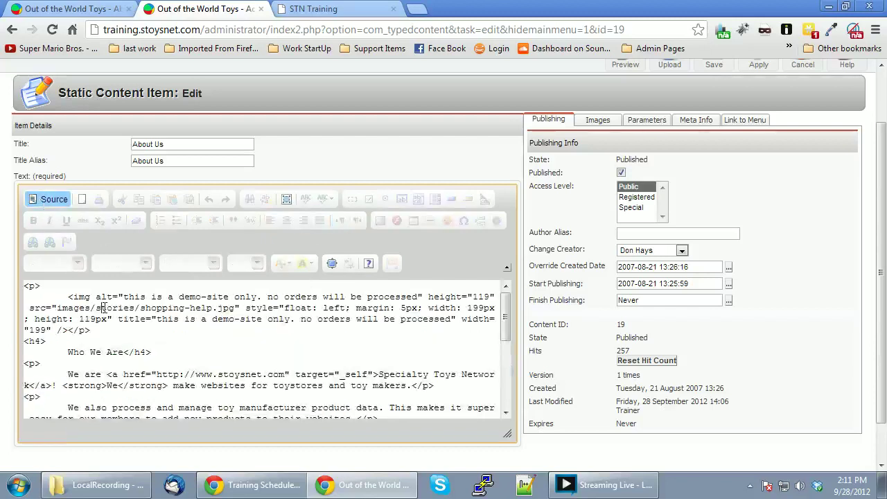
scroll(102, 307, down, 6)
drag(508, 412, 503, 317)
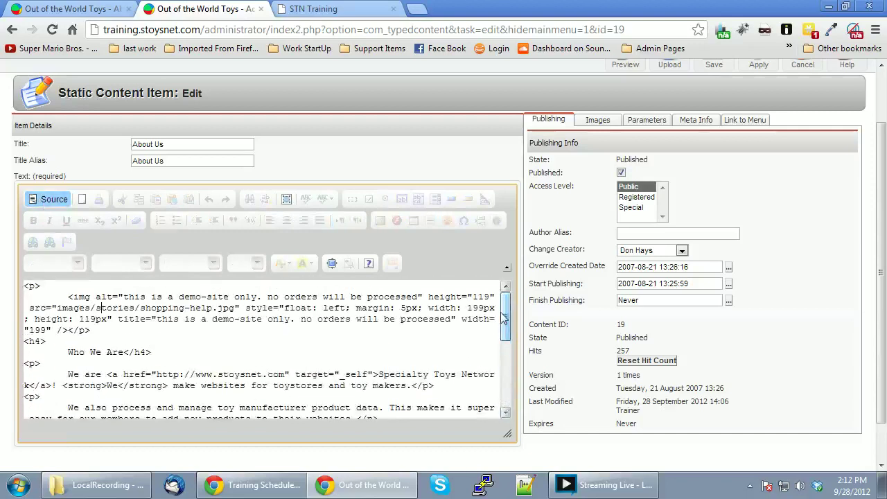
drag(161, 342, 265, 382)
click(155, 355)
click(55, 200)
click(264, 382)
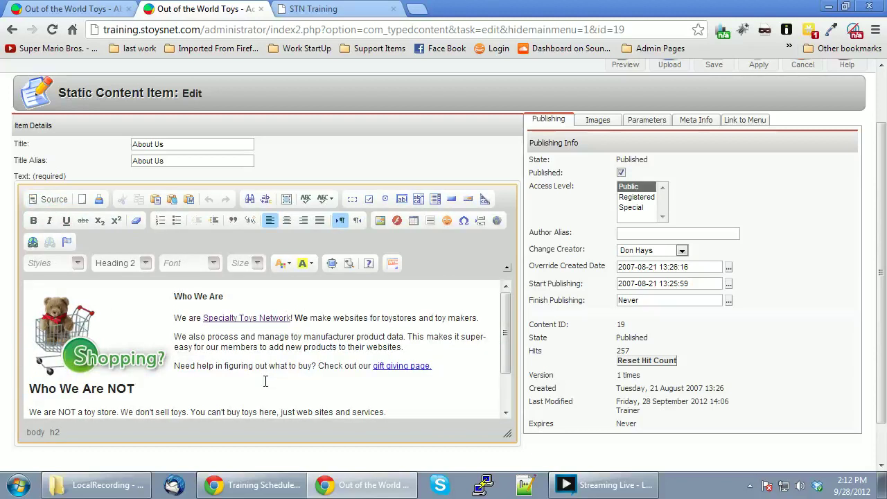
click(54, 200)
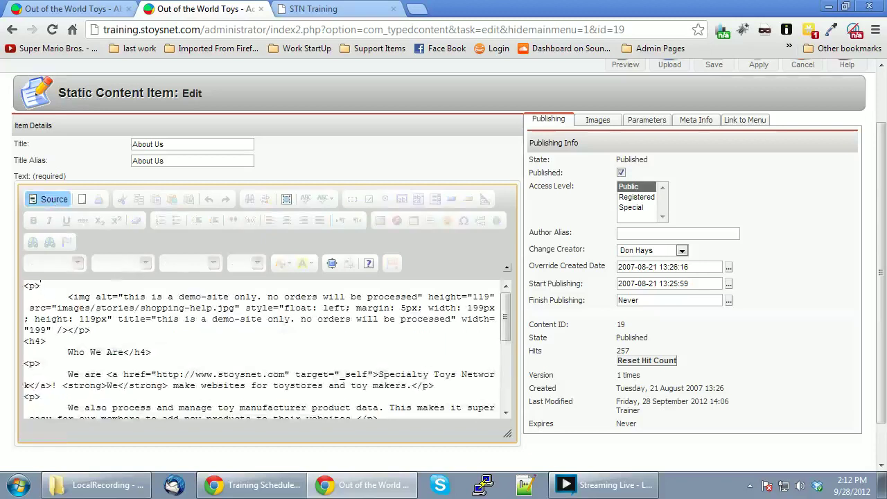
drag(67, 296, 124, 308)
click(166, 293)
click(72, 309)
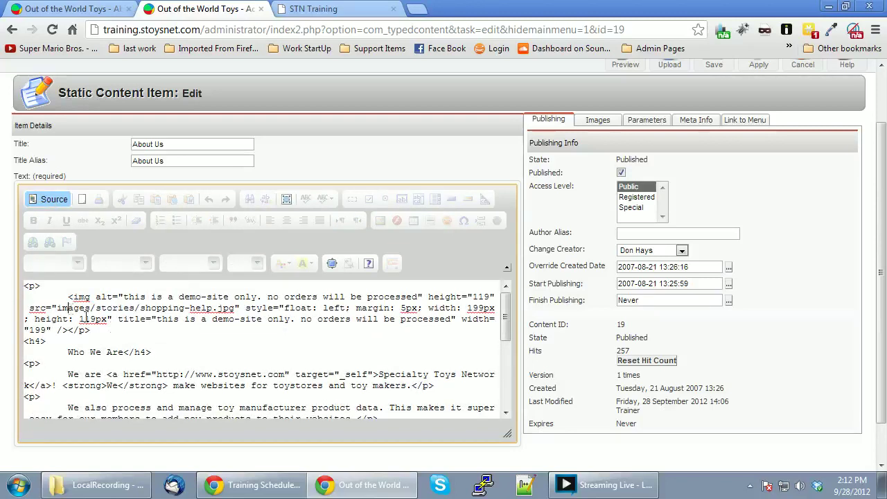
click(61, 200)
click(275, 362)
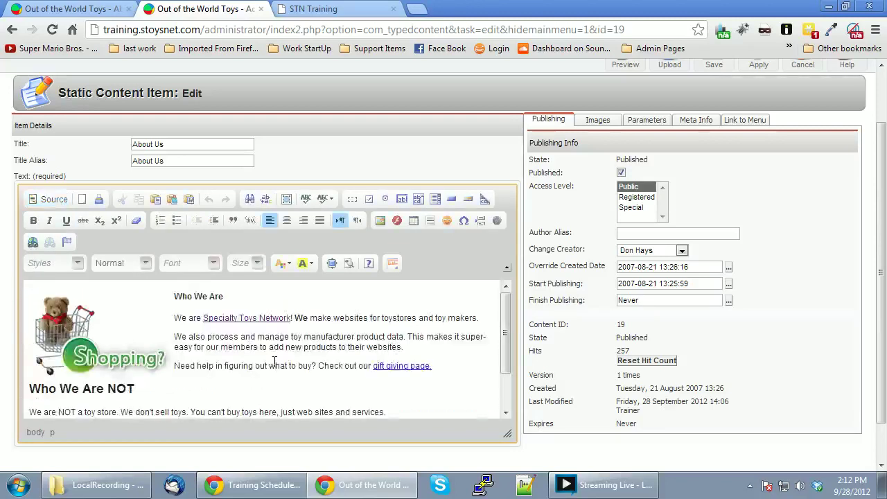
Step: Change the demo-site paragraph from italic to bold and underlined
scroll(275, 361, down, 1)
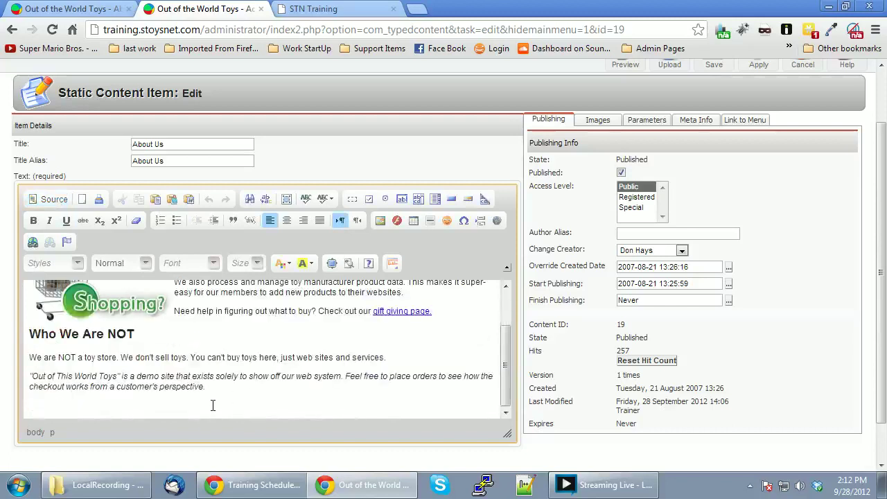
drag(208, 386, 30, 375)
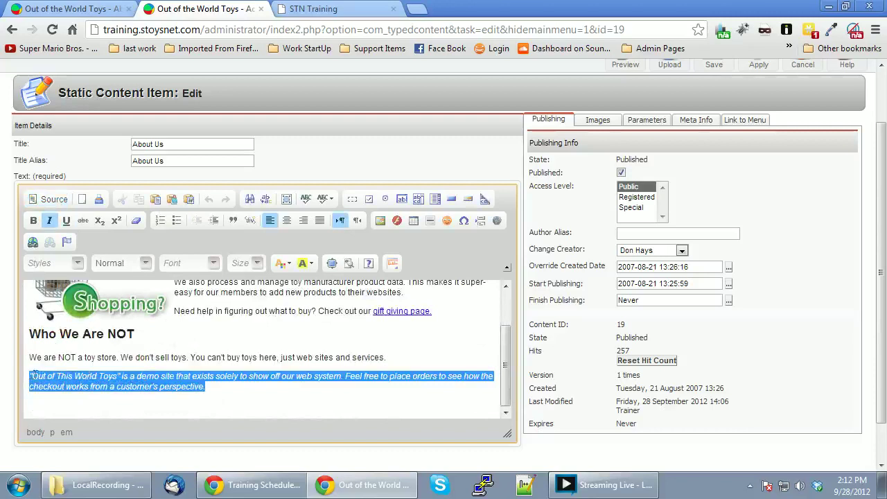
click(220, 388)
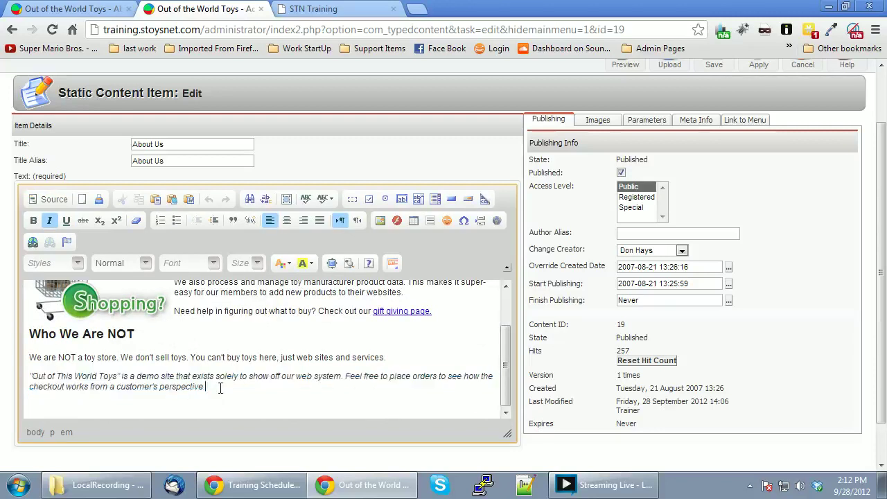
drag(220, 387, 29, 376)
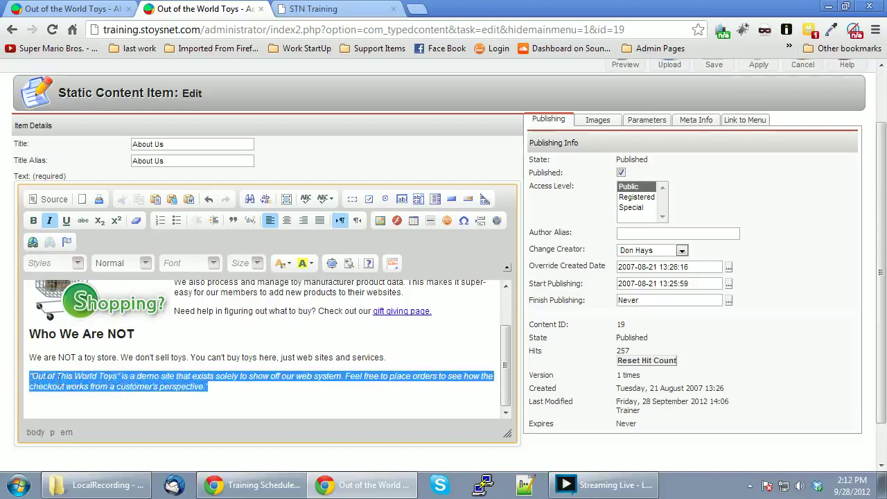
click(50, 221)
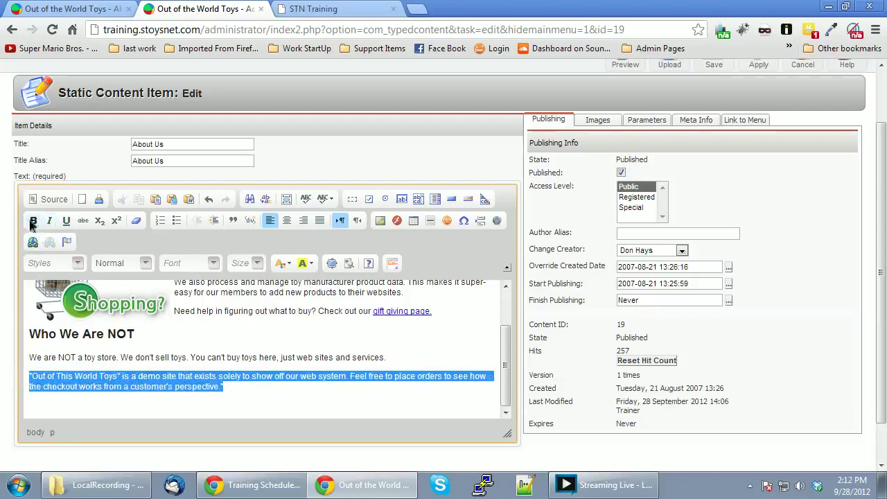
click(33, 221)
click(66, 220)
Step: Save the edited About Us static content item
click(290, 398)
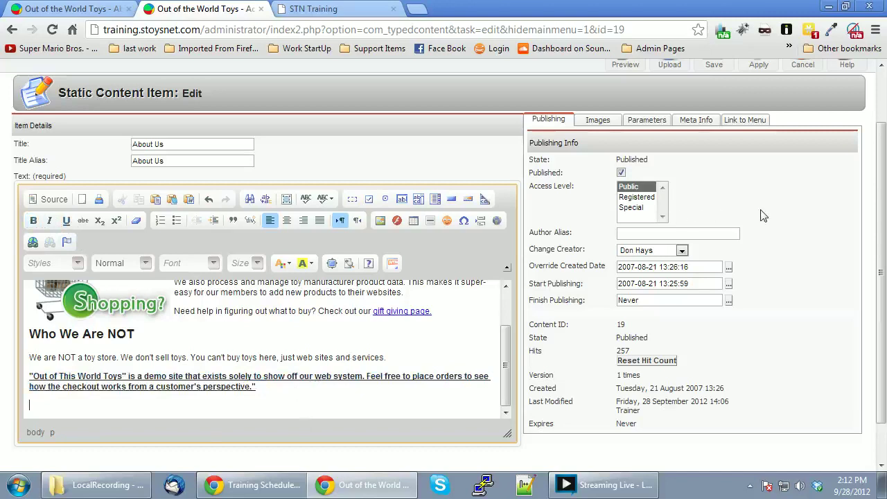
scroll(760, 209, up, 2)
click(720, 114)
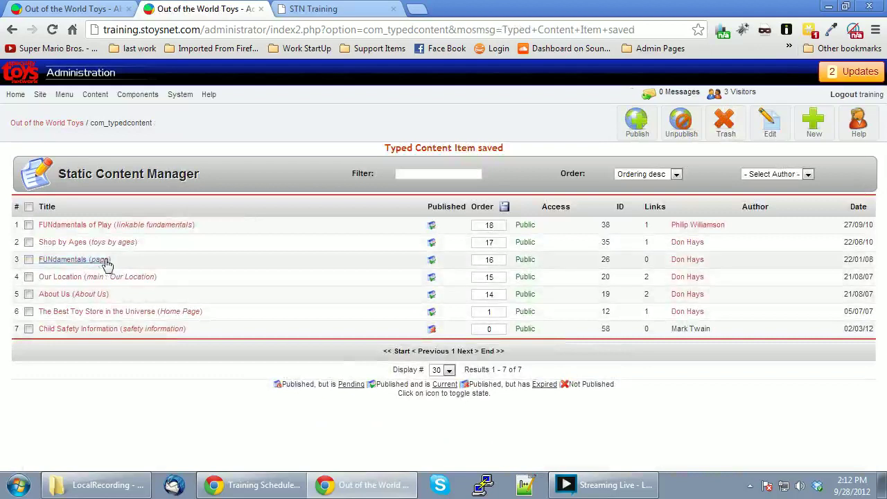
Step: Reload the storefront's About Us page to confirm the bold, underlined demo paragraph, then return to admin
click(94, 11)
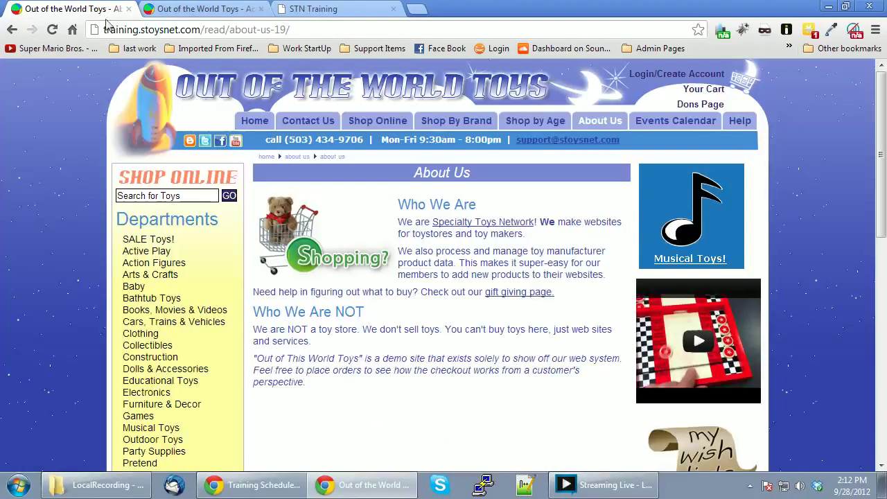
click(53, 30)
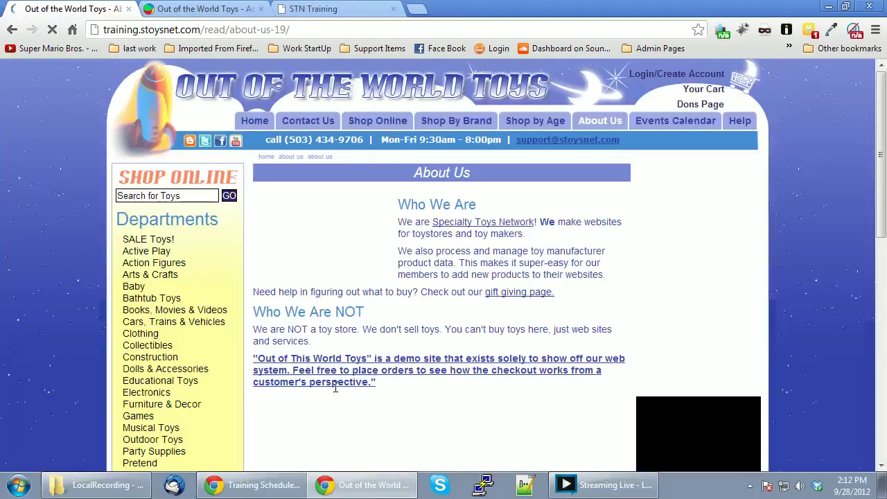
drag(297, 358, 253, 357)
click(386, 395)
click(291, 398)
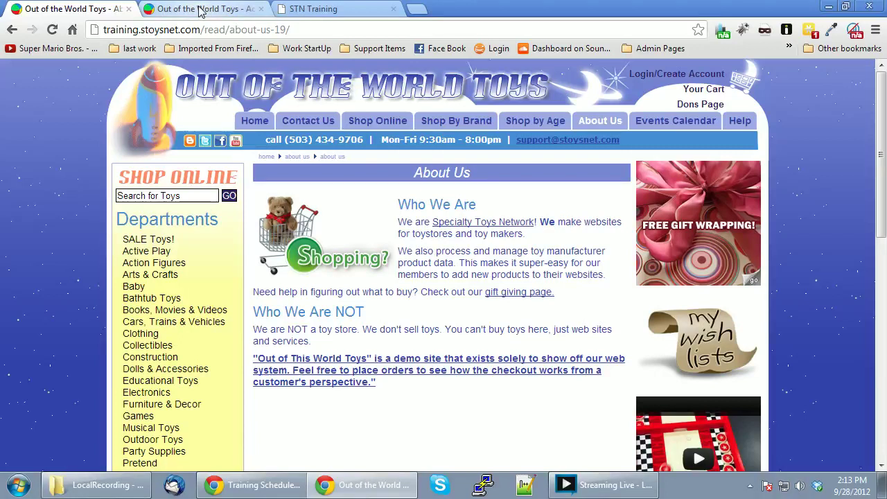
click(199, 9)
drag(69, 182, 205, 186)
click(205, 185)
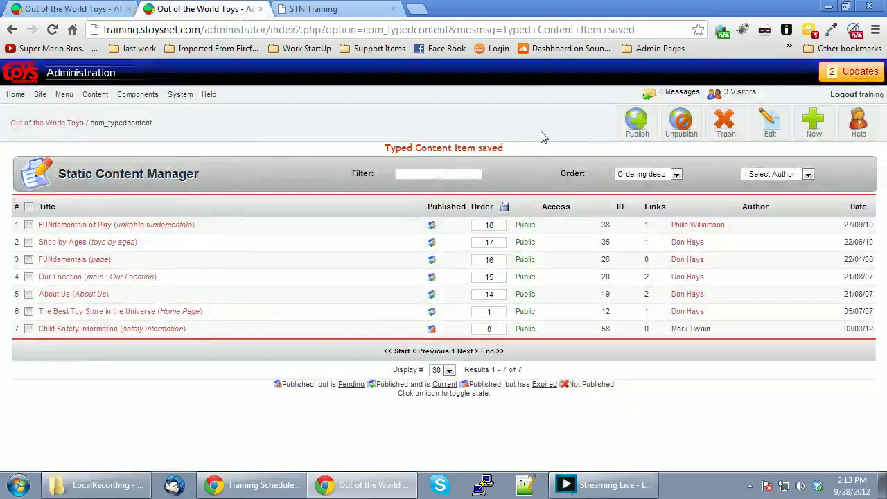
Step: Start a new static content item; saving it untitled brings up a missing-title alert
click(816, 123)
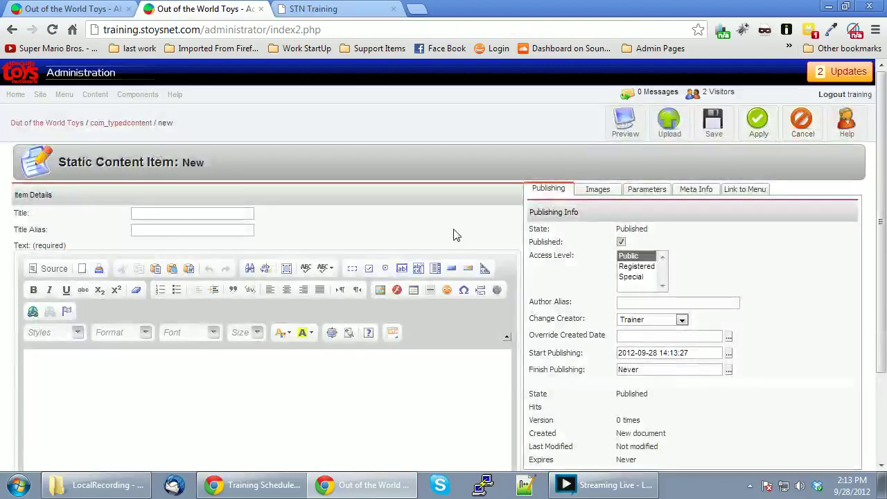
click(296, 393)
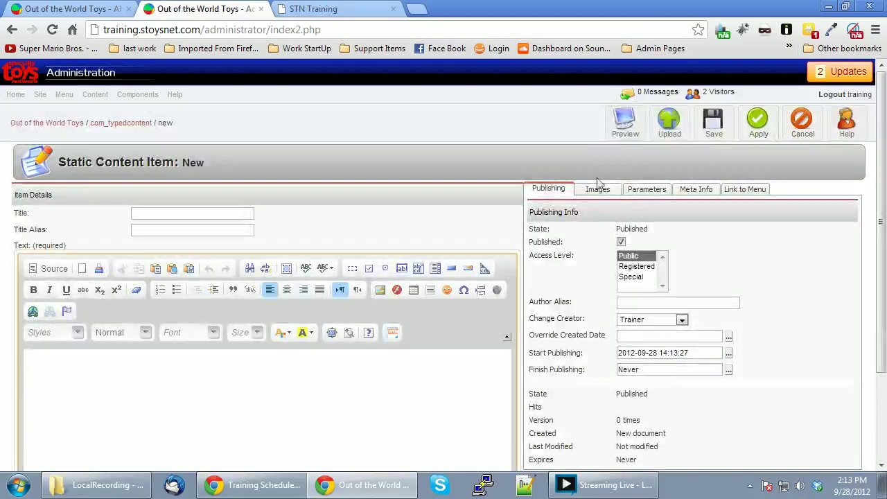
click(714, 123)
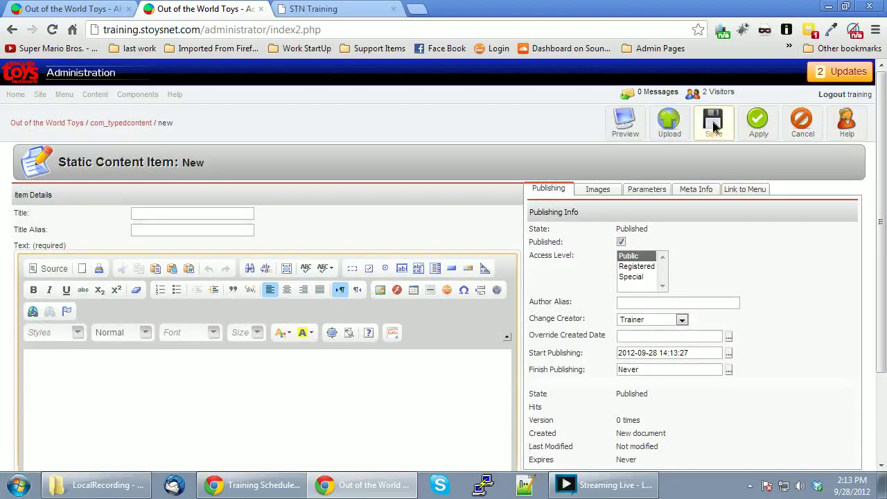
click(524, 257)
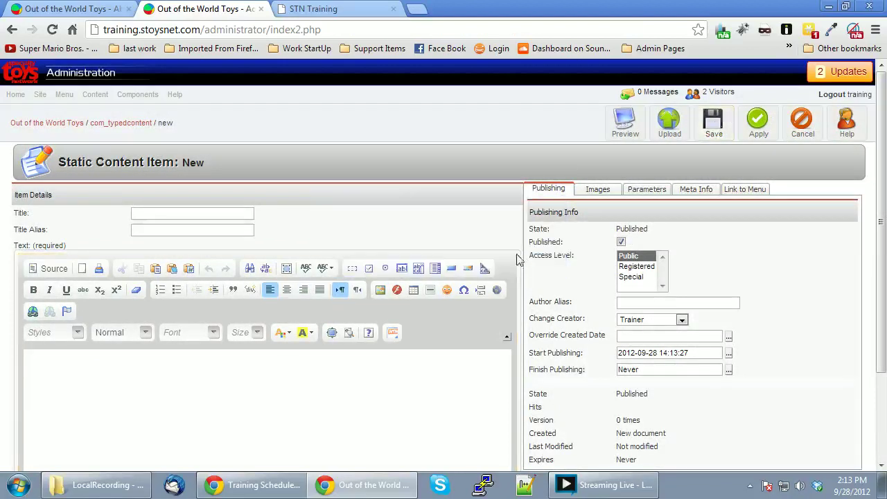
Step: Title the page 'New Website Page' with the title alias 'new page content'
click(223, 218)
text(New Webs)
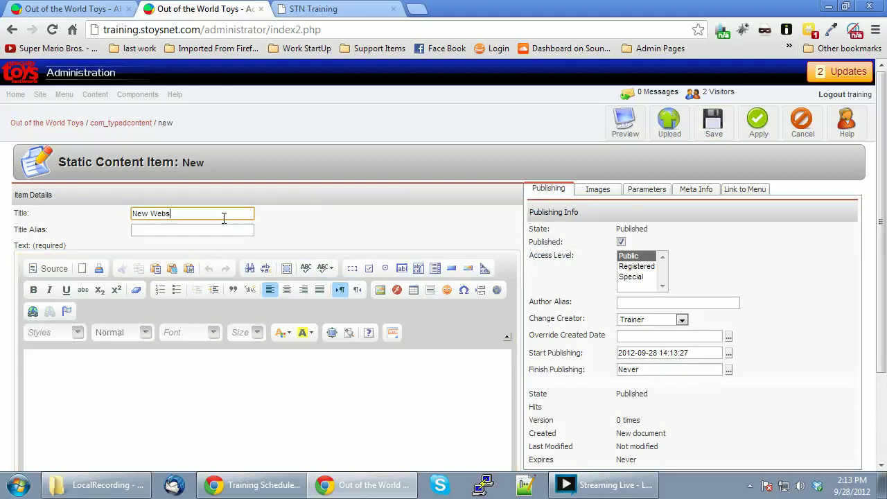
text(ite Page)
triple_click(223, 218)
click(217, 213)
click(197, 231)
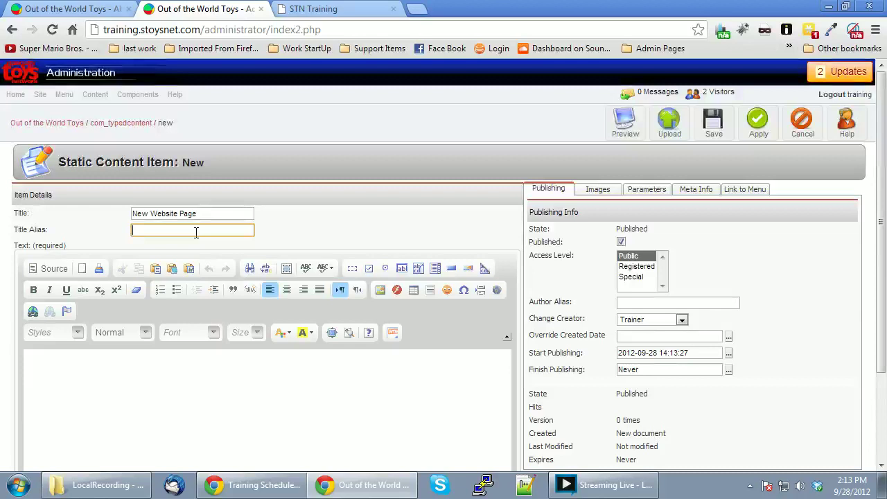
text(abou)
key(BackSpace)
key(BackSpace)
key(BackSpace)
key(BackSpace)
text(new )
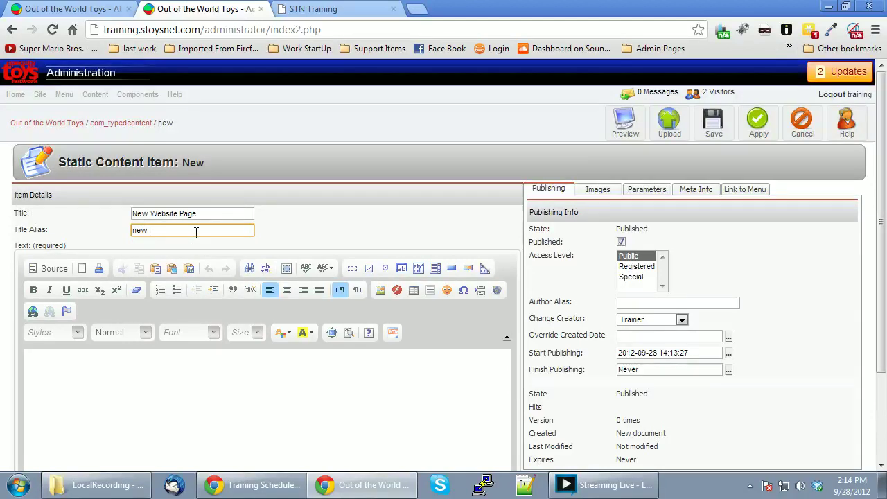
text(page content)
drag(32, 229, 65, 232)
click(64, 232)
drag(219, 213, 151, 213)
click(216, 218)
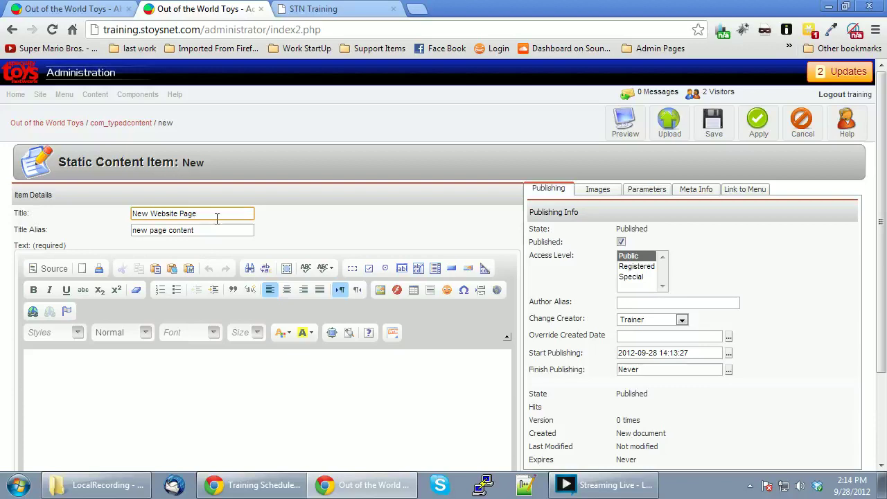
click(215, 232)
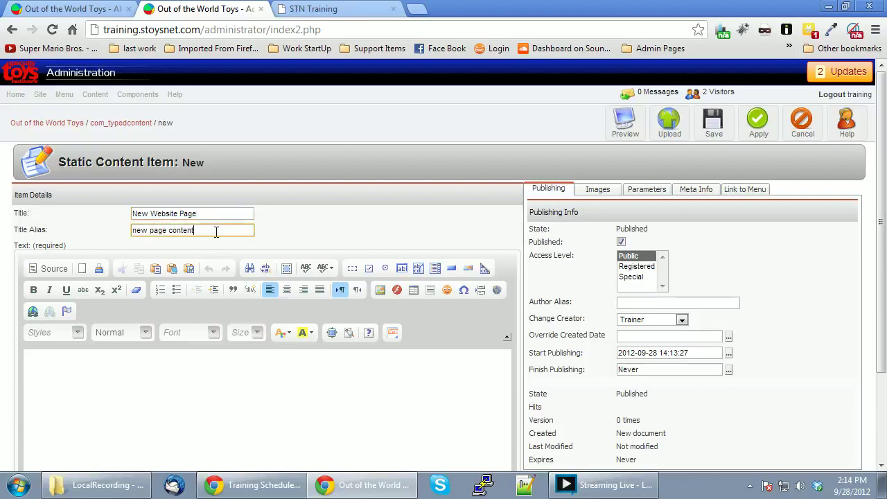
Step: Enter the body text 'This page is new on my website!' and save the page
click(85, 385)
scroll(241, 362, down, 1)
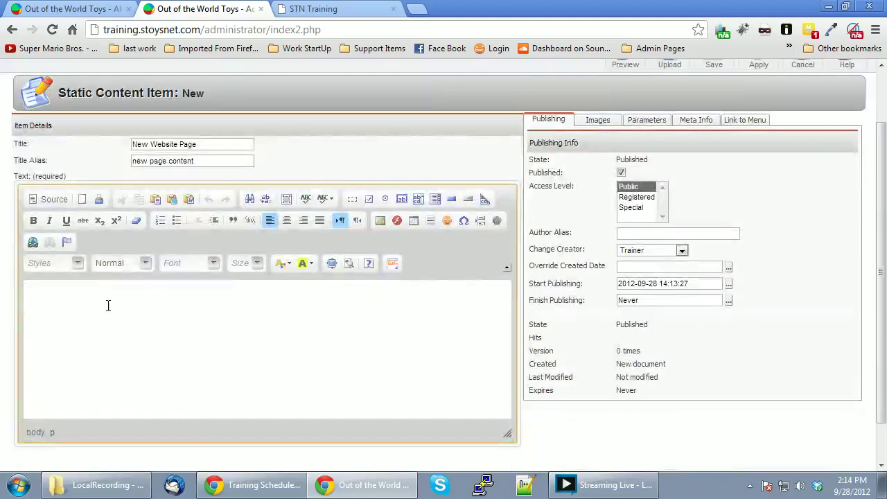
text(This pa)
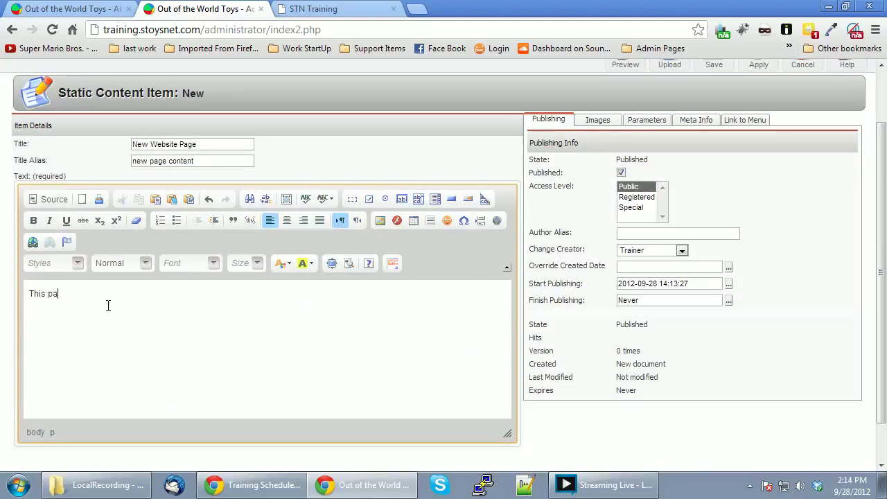
text(ge is new on my website!)
scroll(445, 318, up, 1)
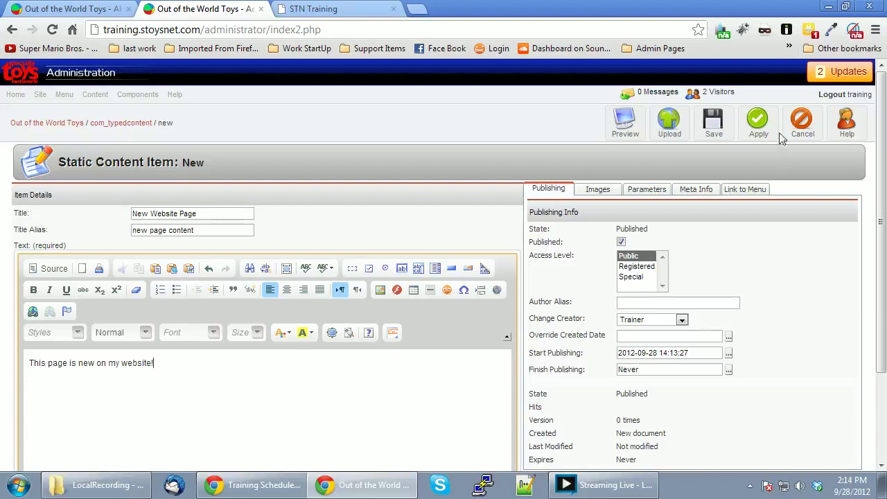
click(714, 122)
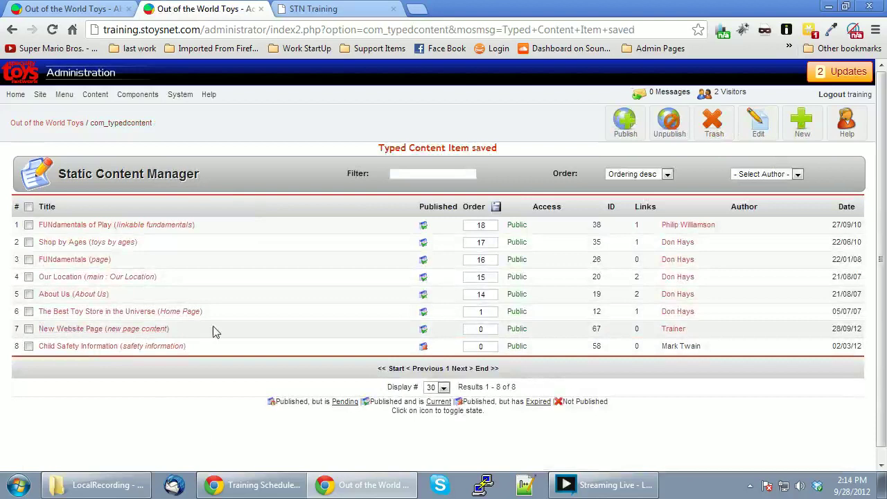
drag(167, 329, 55, 329)
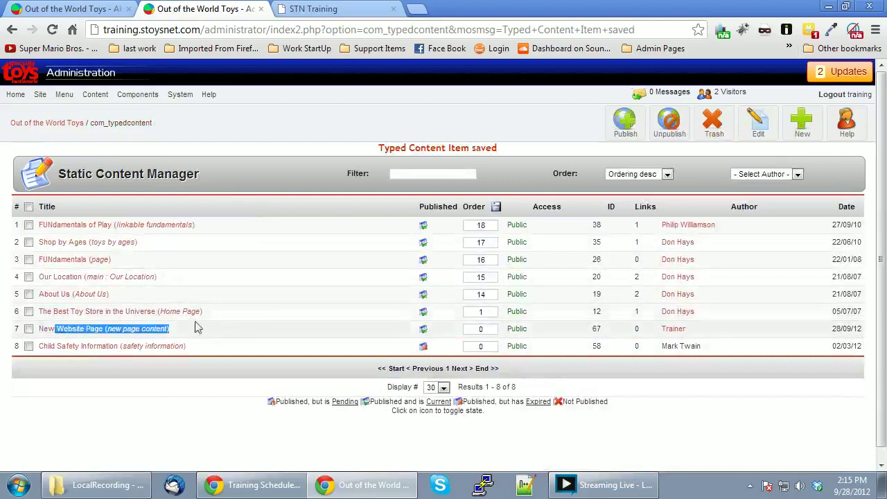
click(197, 342)
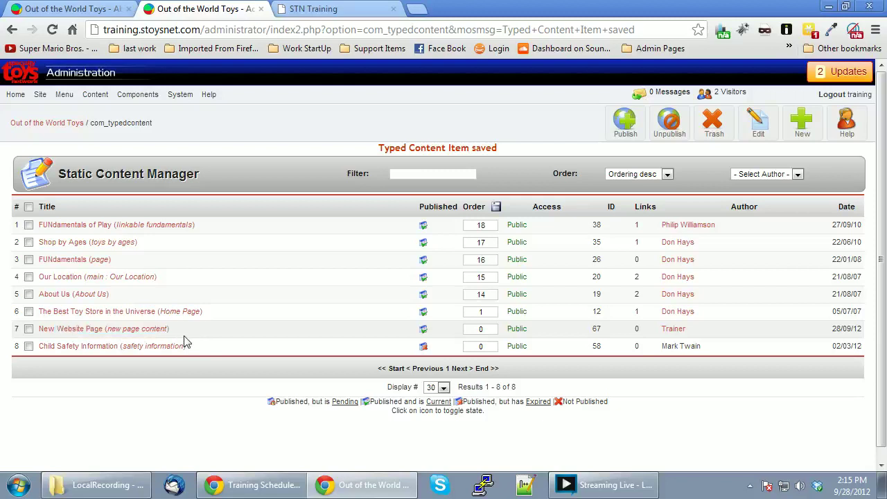
click(94, 9)
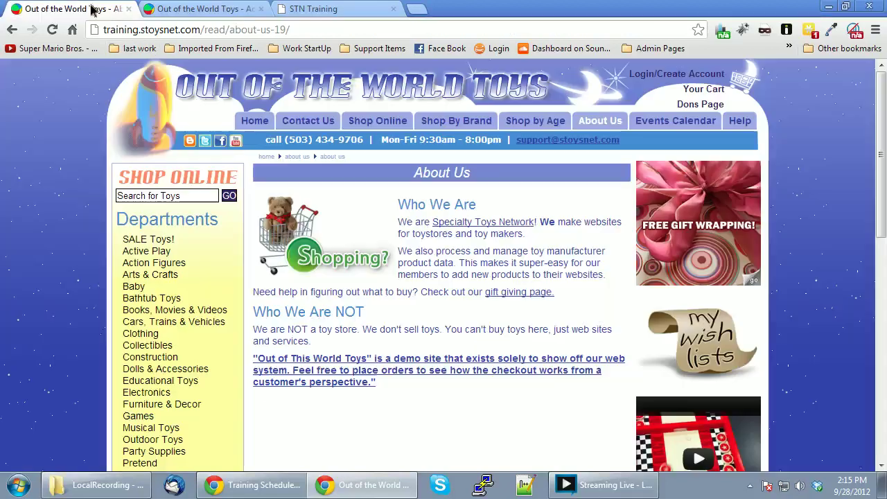
click(258, 121)
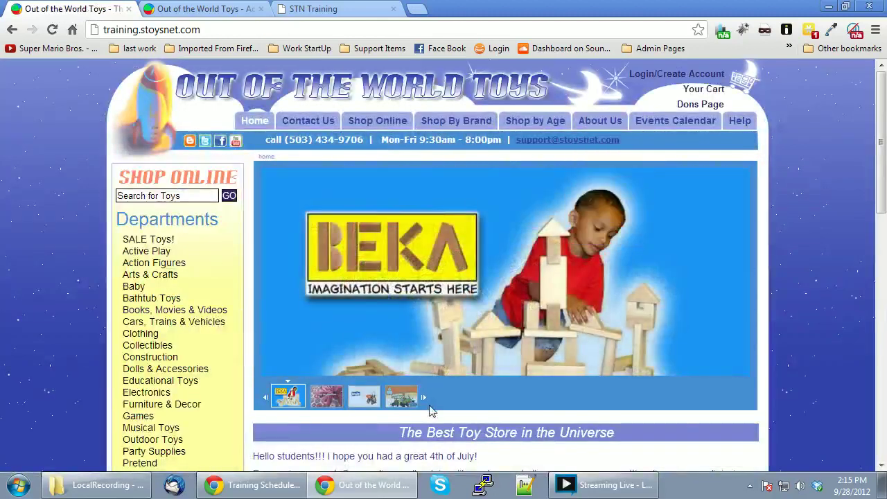
scroll(429, 408, down, 4)
drag(323, 303, 458, 293)
click(432, 305)
scroll(432, 304, up, 5)
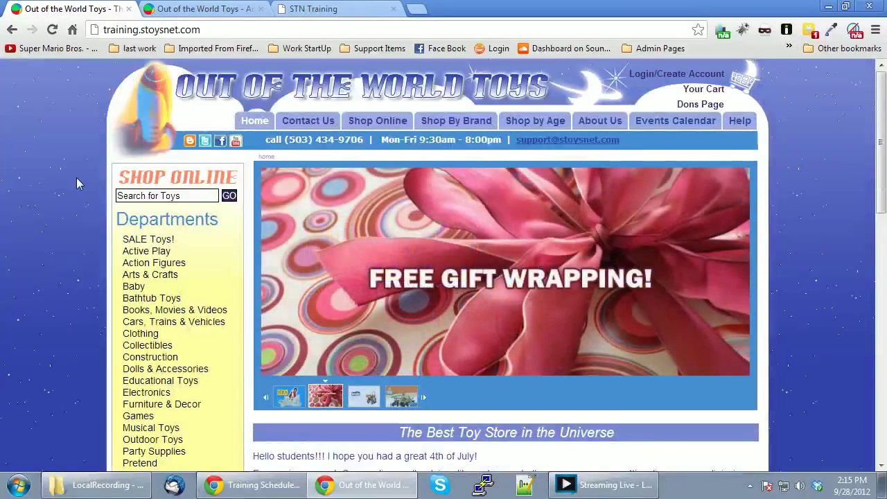
click(198, 9)
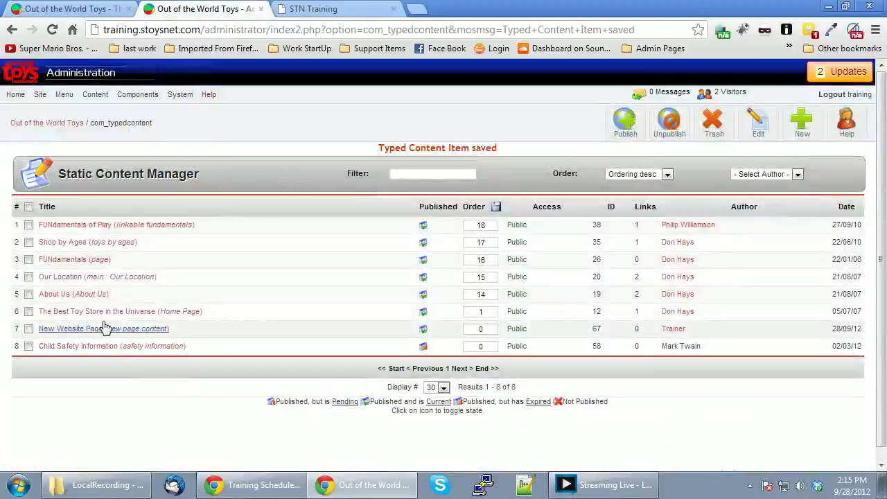
click(69, 9)
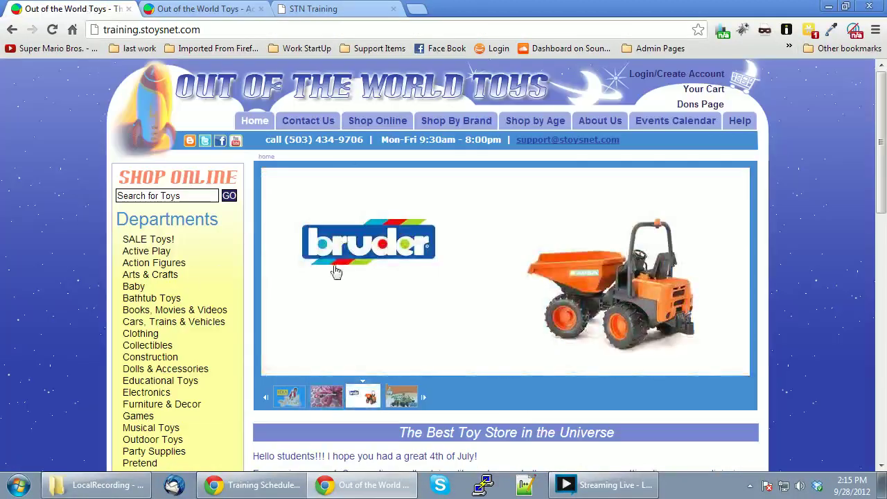
click(202, 11)
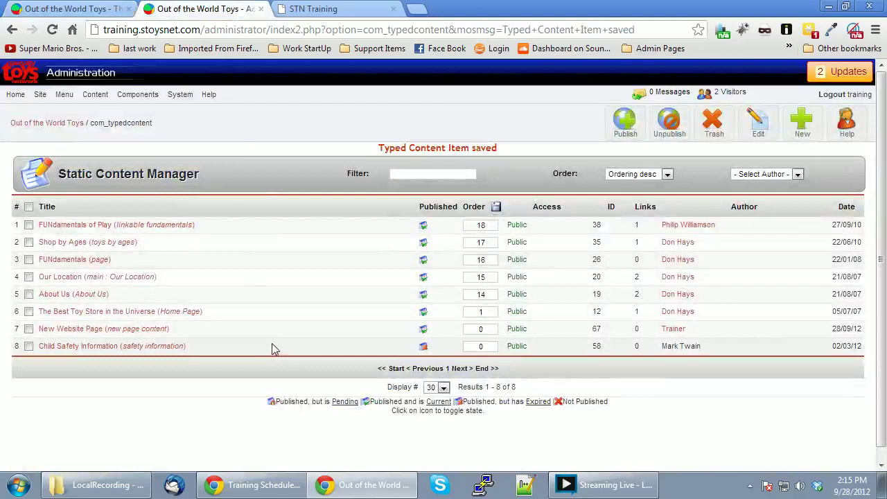
click(69, 9)
mouse_move(377, 123)
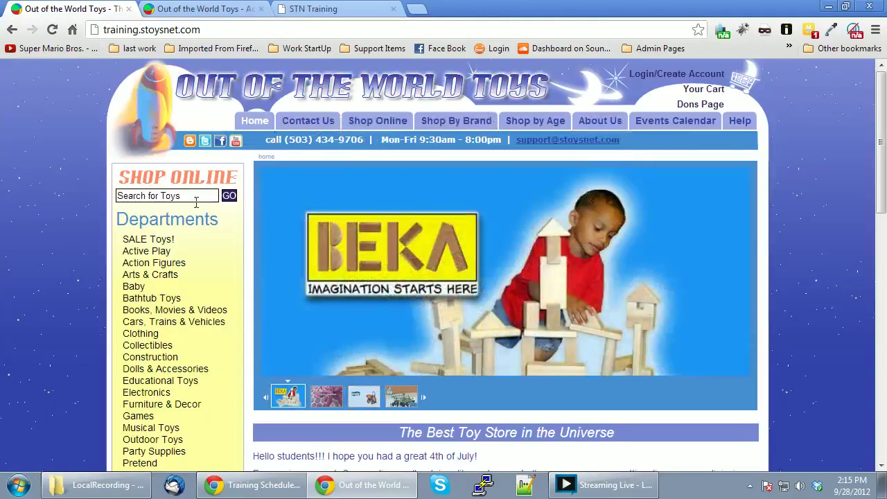
scroll(218, 284, down, 1)
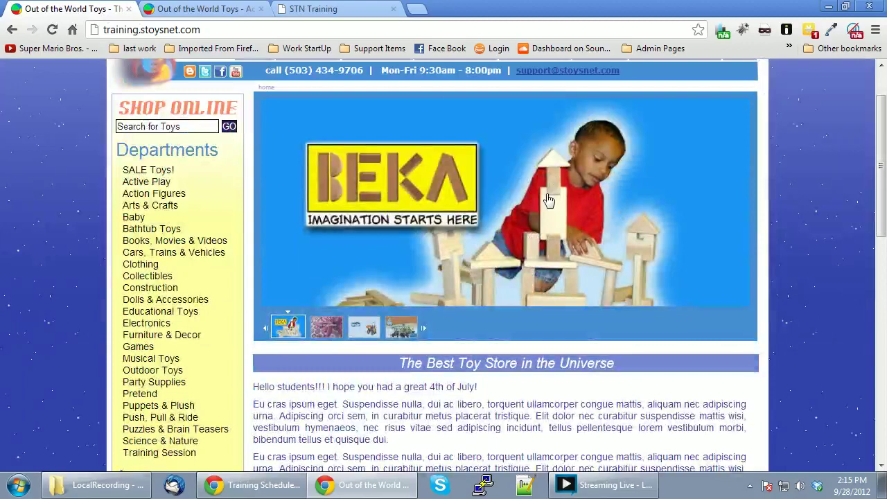
scroll(548, 201, down, 5)
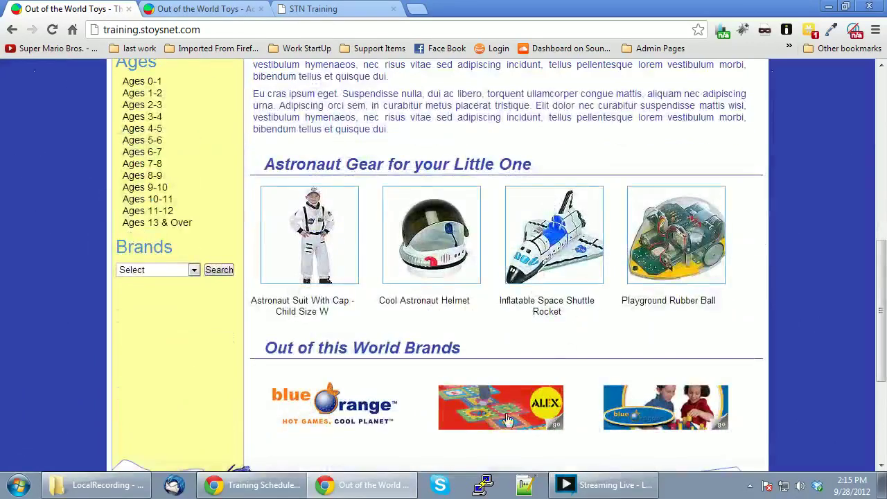
scroll(505, 279, up, 6)
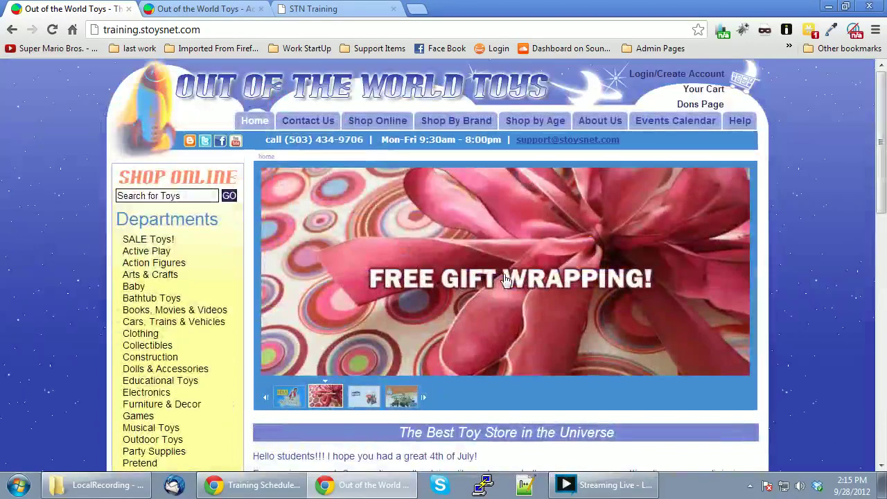
click(200, 10)
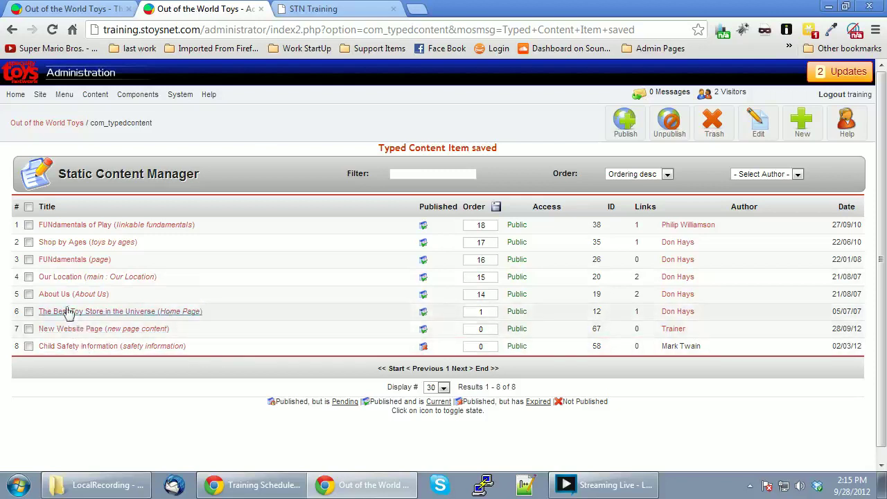
Step: Add a closing line 'Link to new page' to the About Us text, fixing the 'Linkt' typo, and select it
click(64, 294)
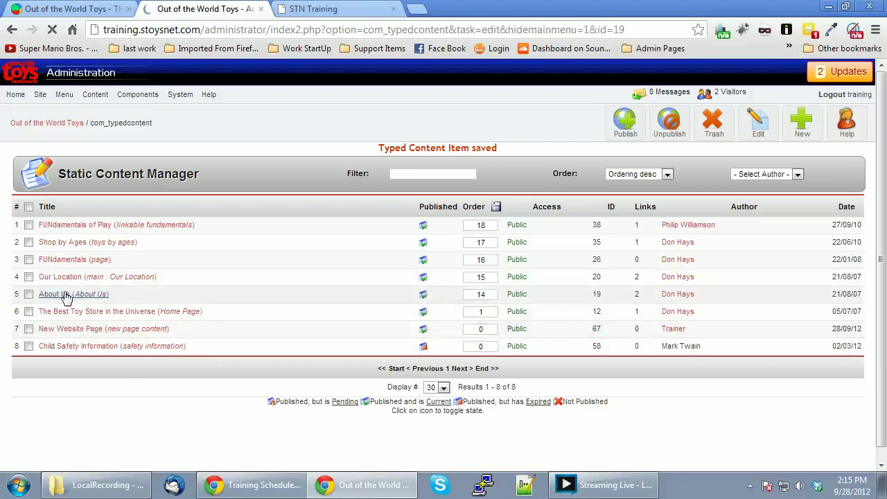
click(405, 400)
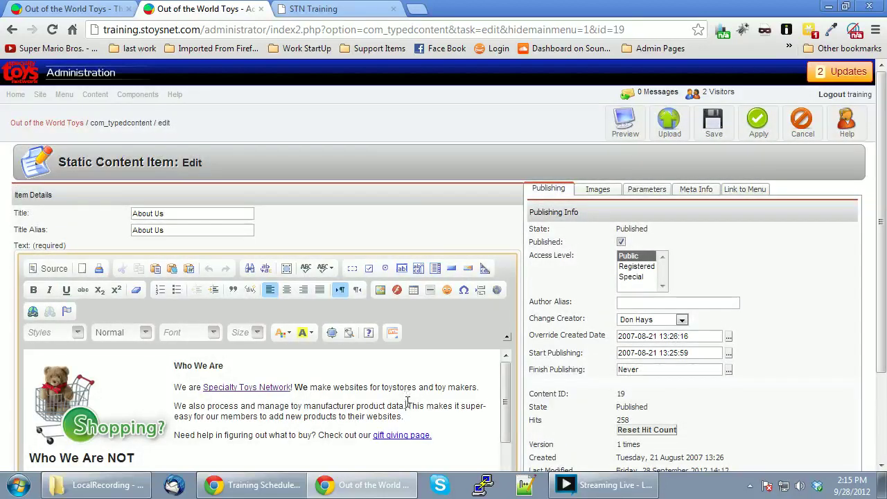
scroll(372, 389, down, 3)
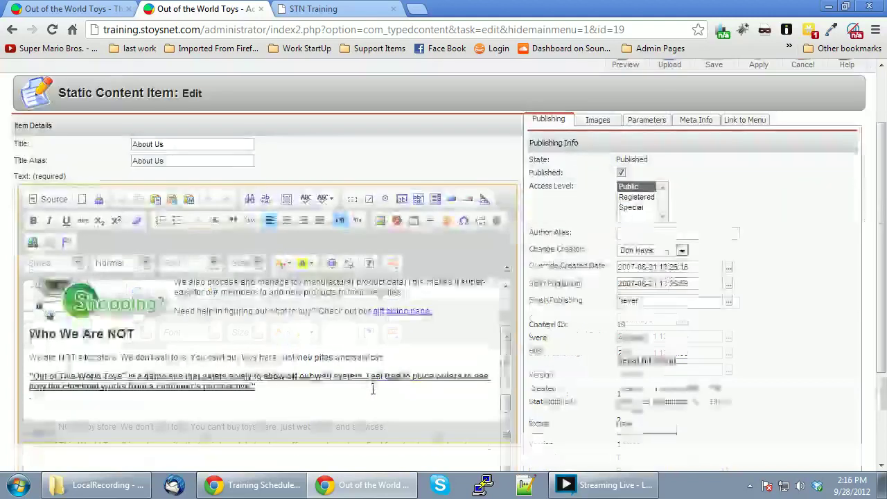
click(284, 352)
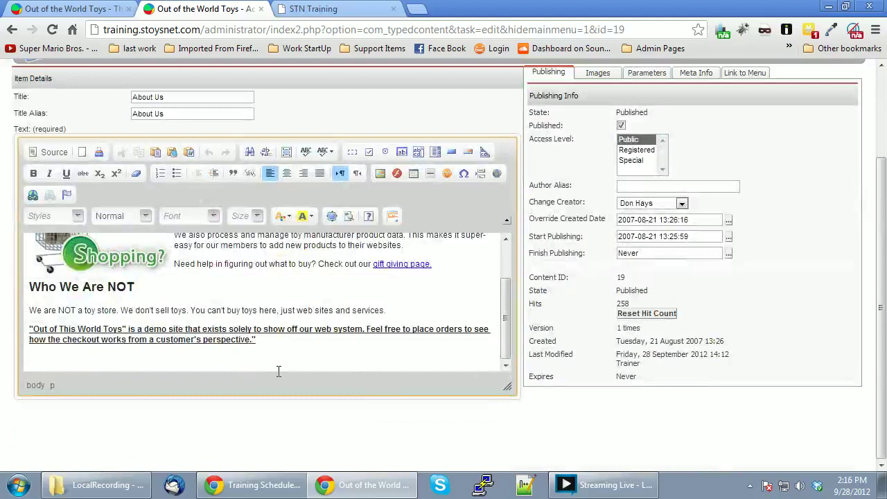
text(Linkt to new page)
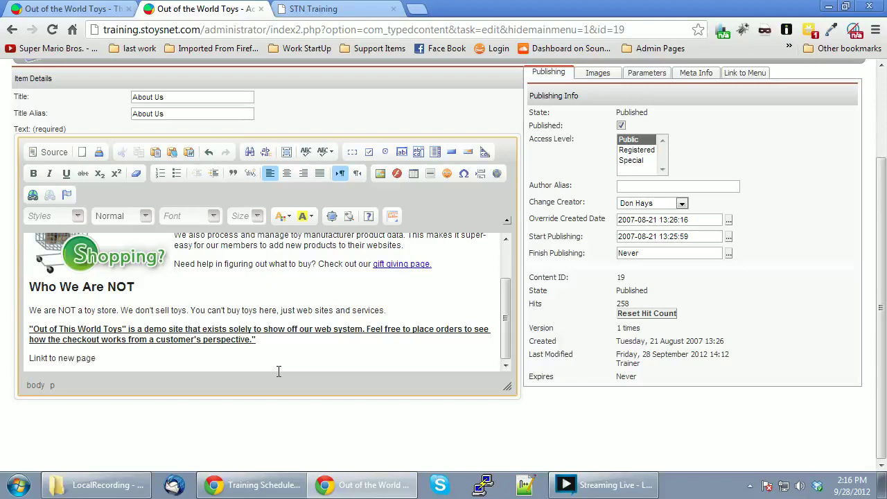
drag(110, 355, 30, 358)
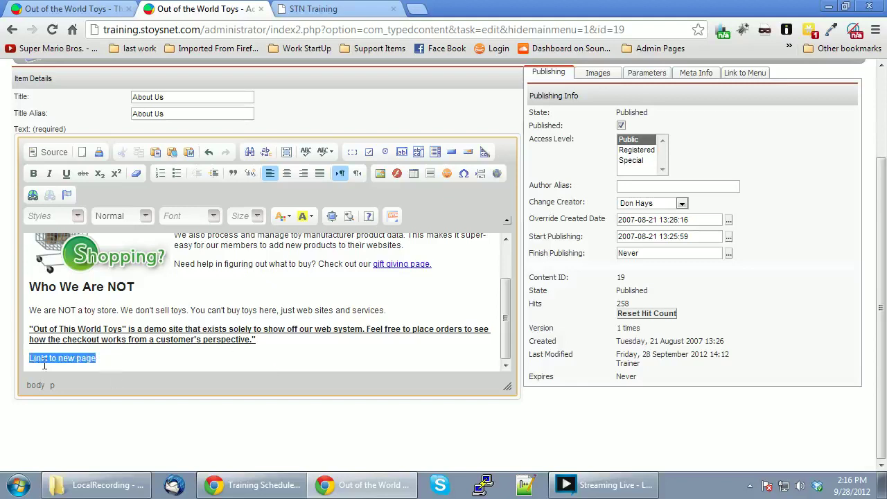
click(52, 360)
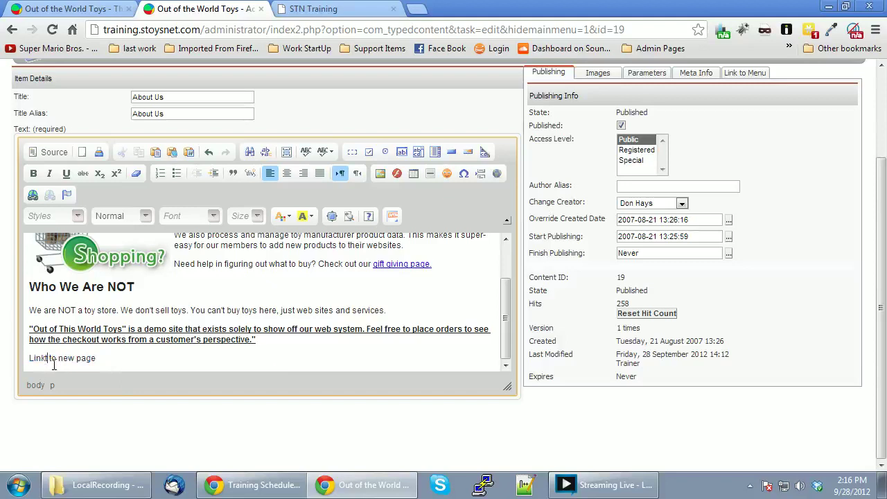
key(BackSpace)
drag(95, 358, 28, 357)
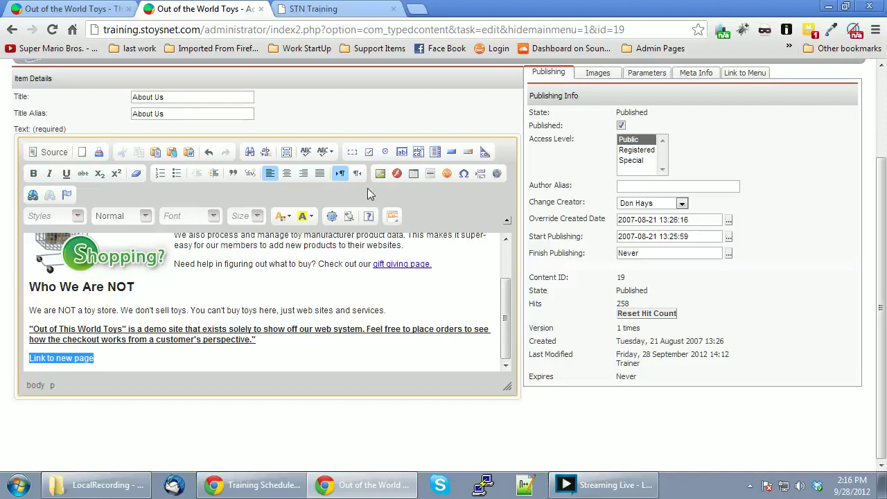
click(33, 196)
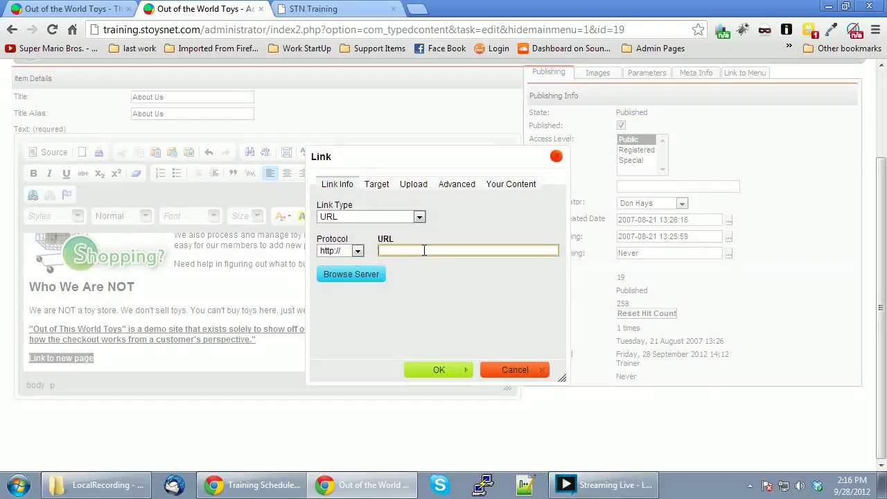
text(www.stoysnet.com)
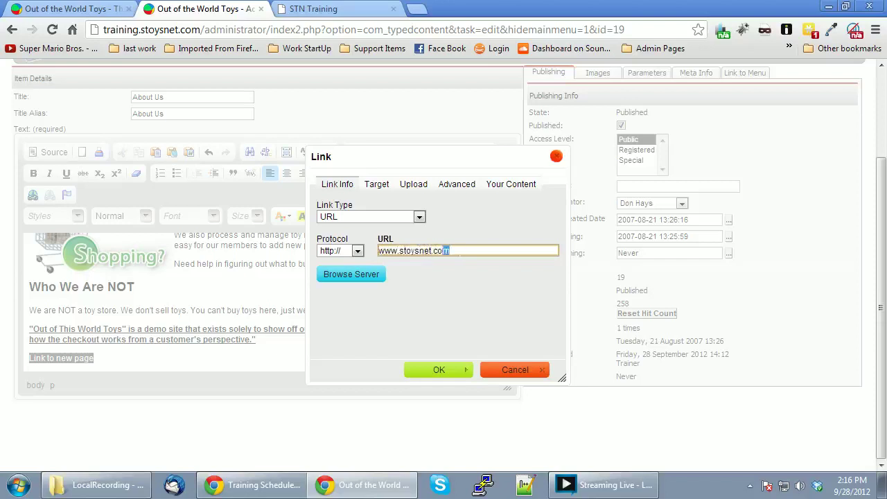
drag(447, 250, 389, 252)
click(477, 254)
Step: Point the link instead at the Static Content article New Website Page and confirm
click(523, 186)
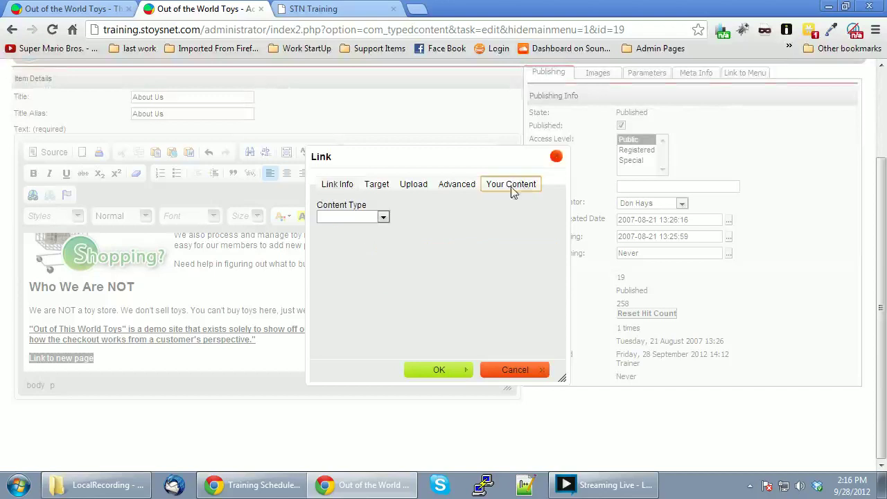
click(383, 217)
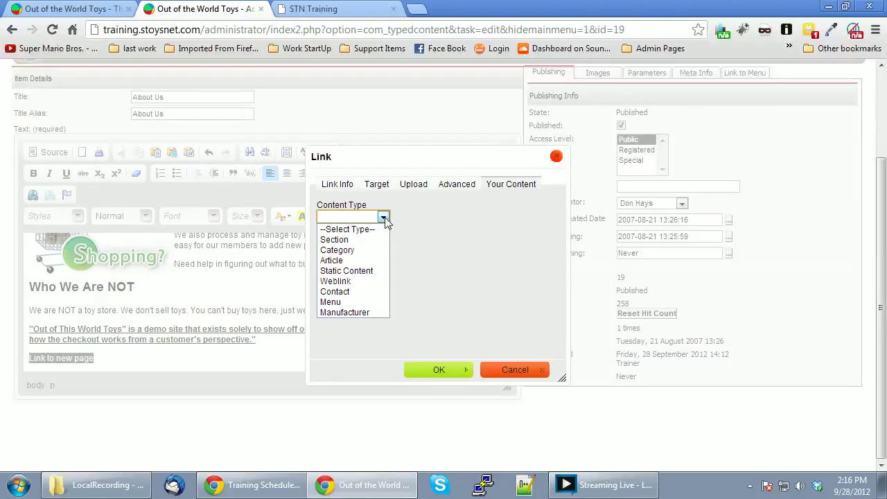
click(367, 276)
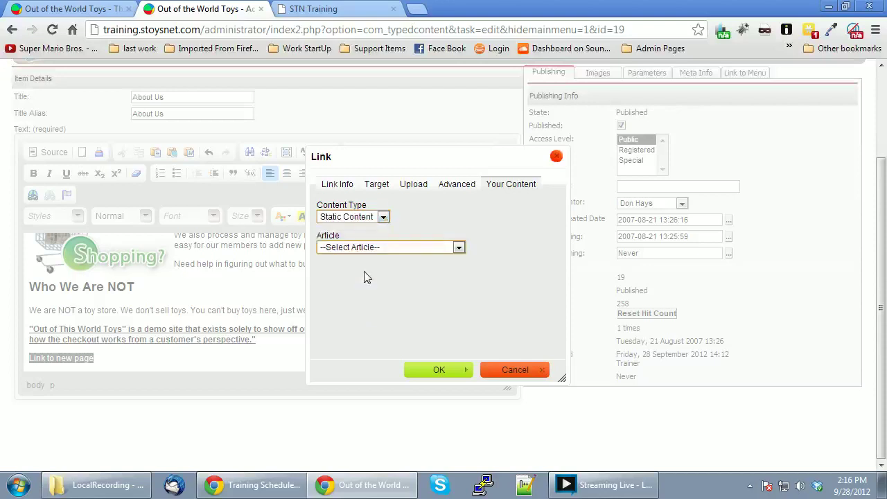
click(425, 247)
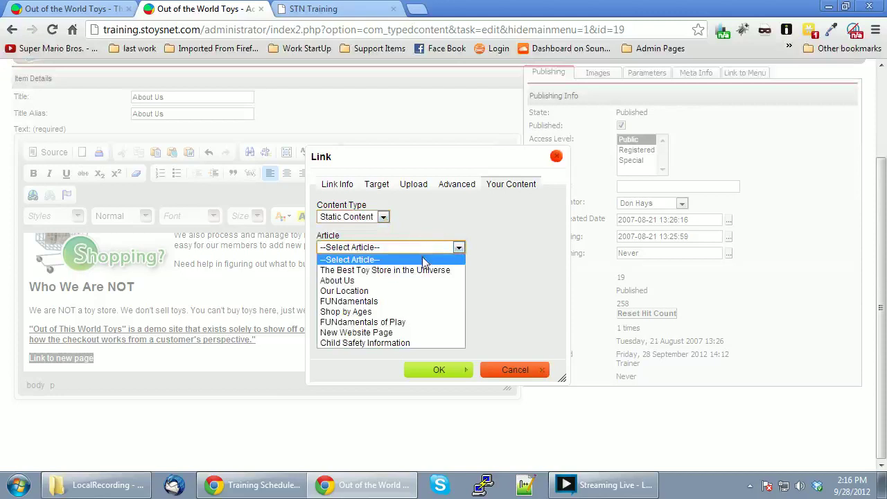
click(381, 333)
click(440, 370)
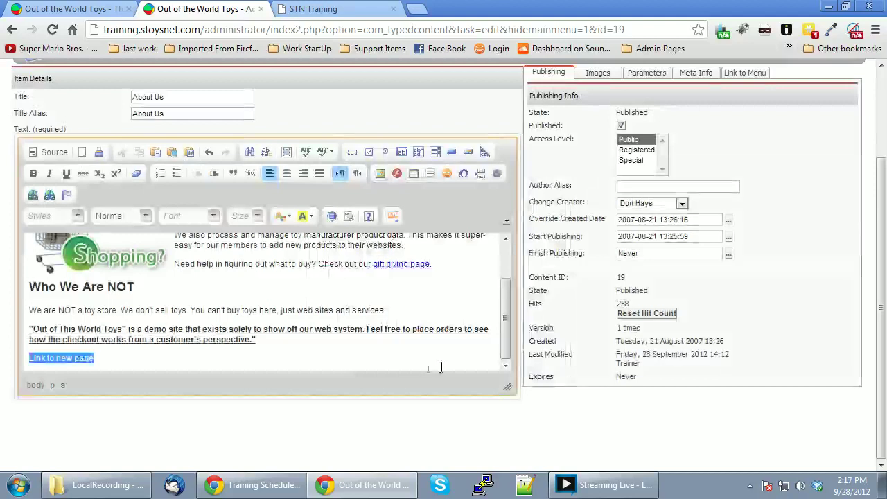
scroll(757, 237, up, 3)
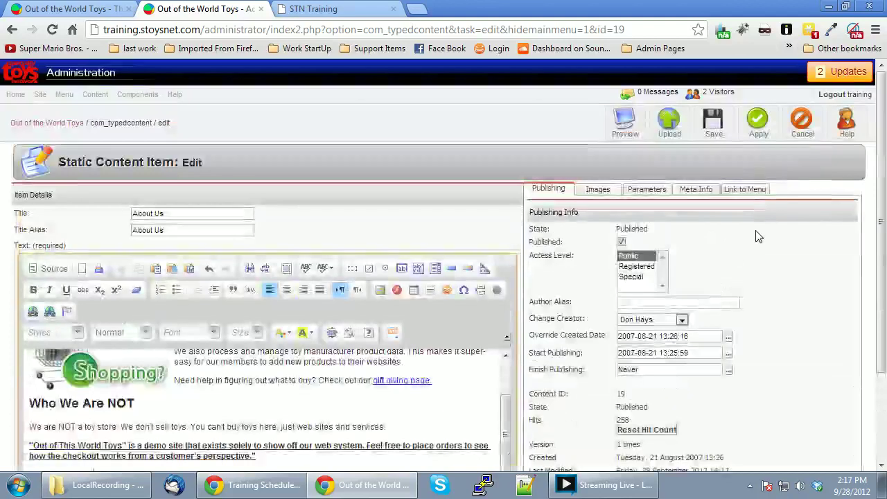
Step: Save the About Us item and open the storefront's About Us page
click(716, 119)
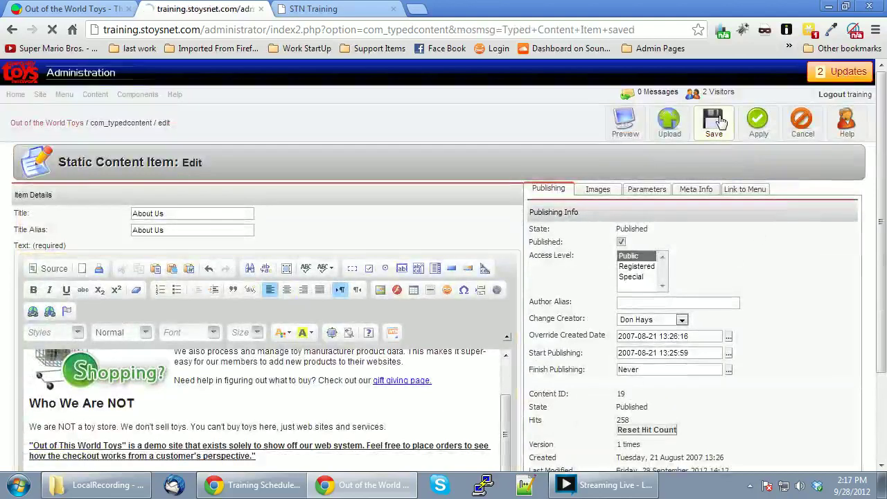
click(103, 8)
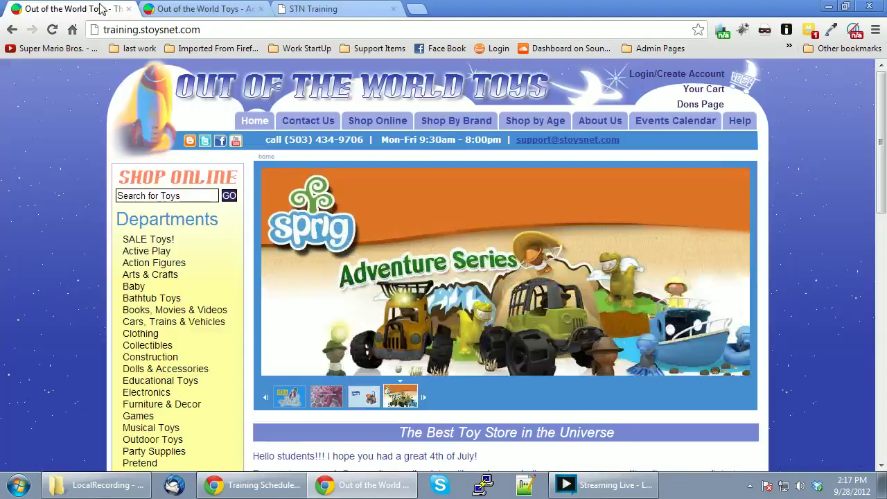
click(598, 120)
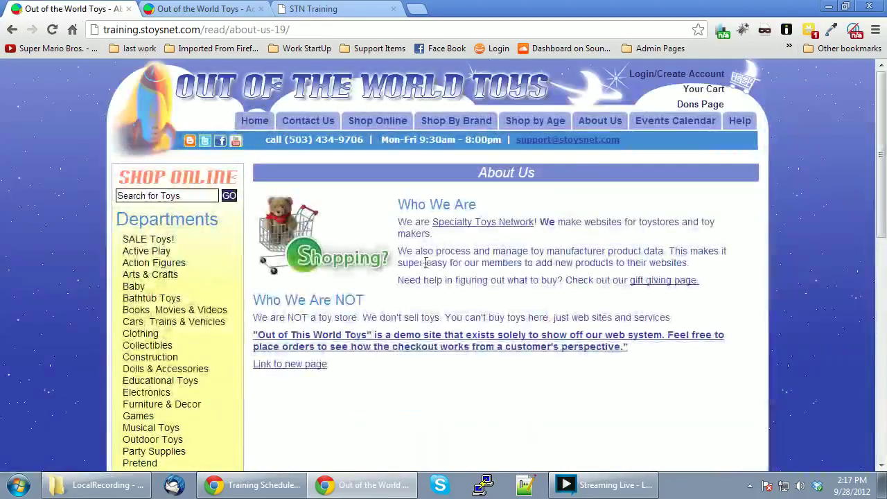
Step: Follow 'Link to new page' to check New Website Page's sentence, then return to site administration
click(291, 364)
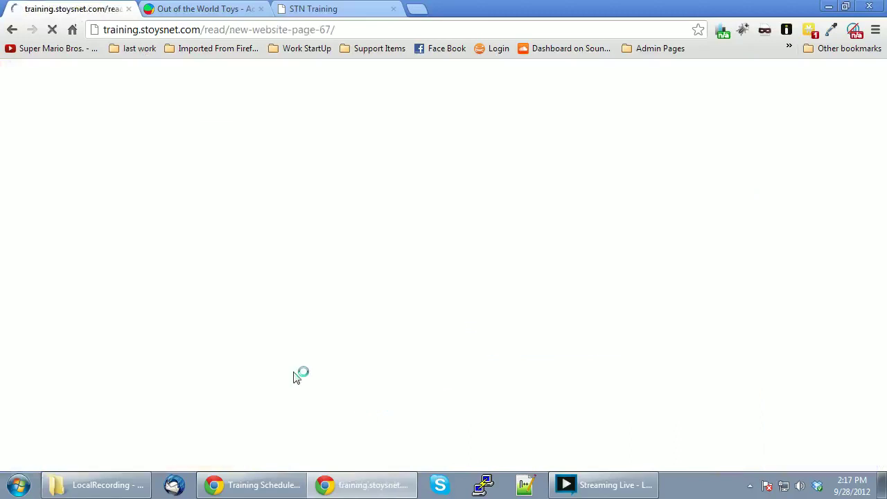
drag(418, 202, 446, 187)
click(449, 171)
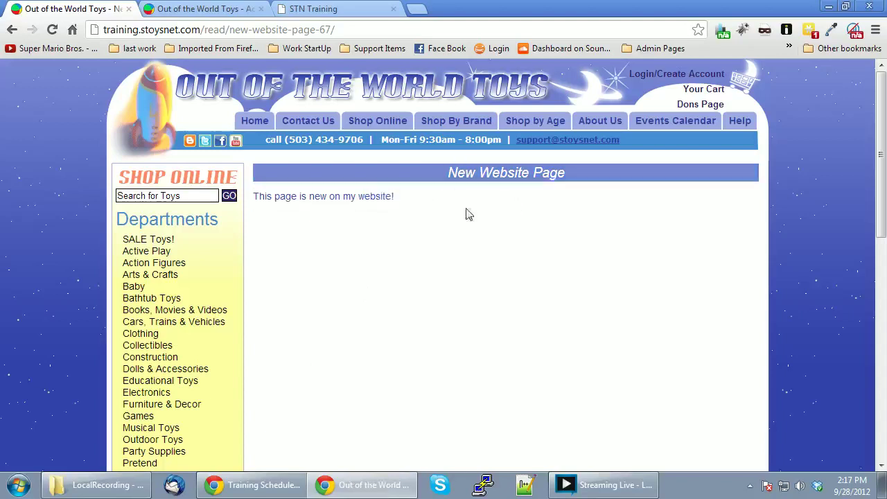
drag(258, 196, 406, 200)
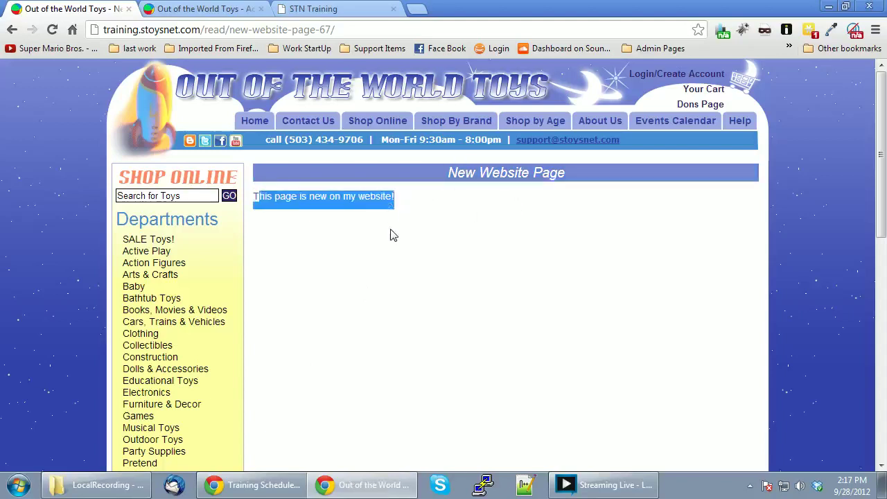
click(309, 198)
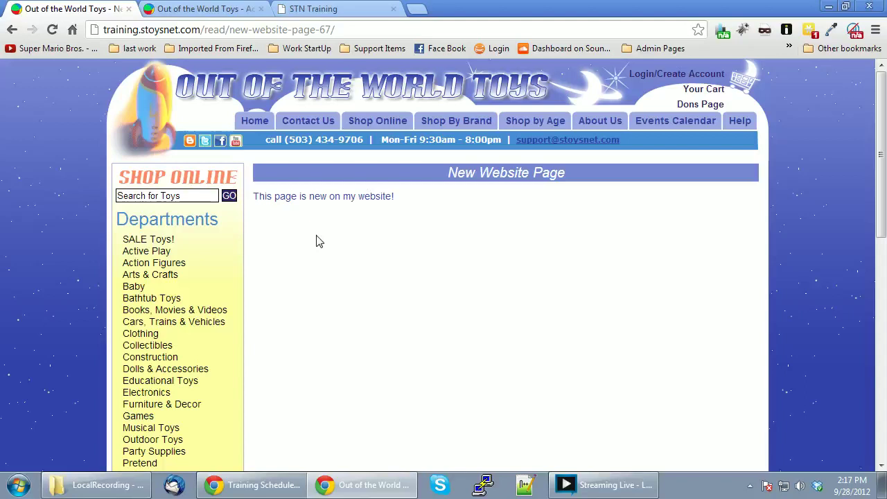
click(241, 11)
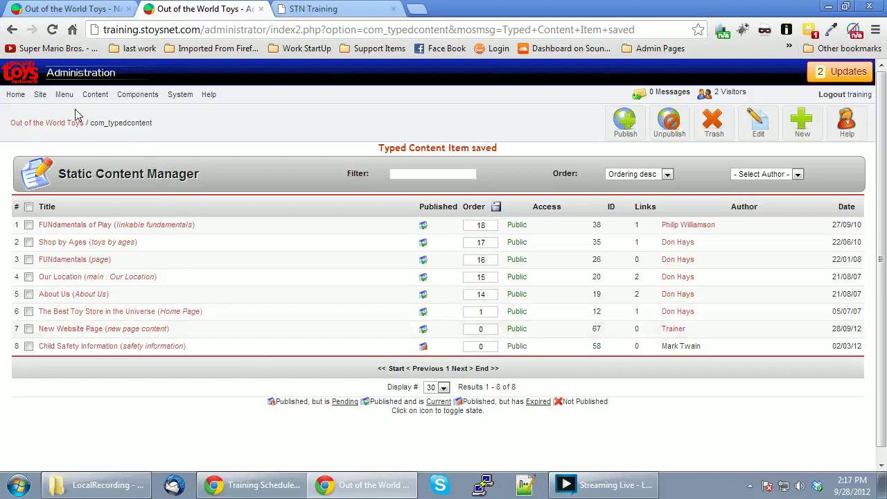
Step: Open the mainmenu Menu Manager after checking New Website Page on the storefront
mouse_move(65, 101)
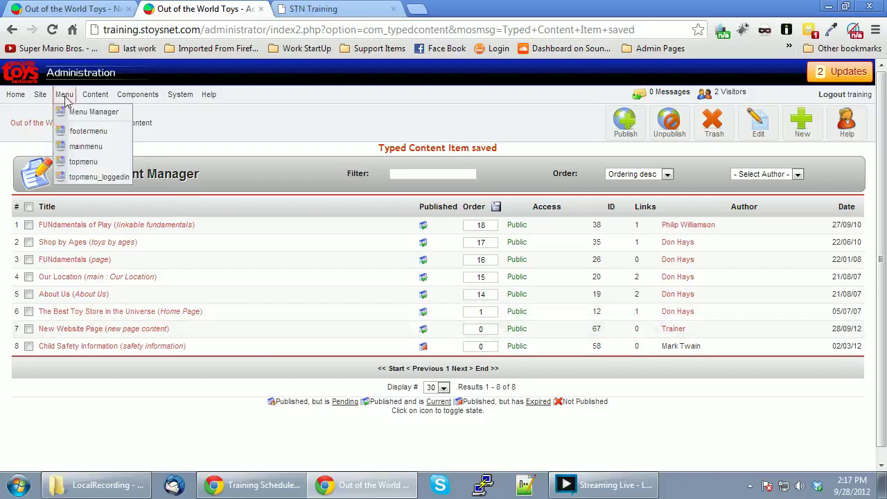
click(78, 146)
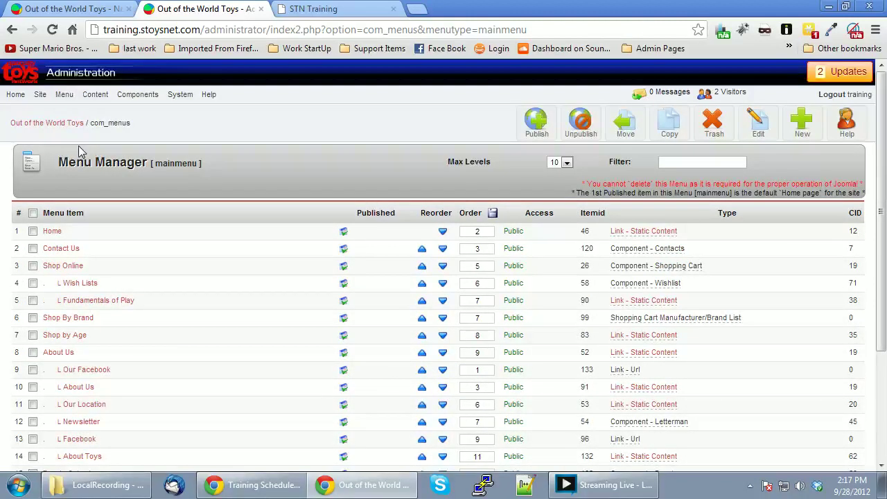
click(102, 11)
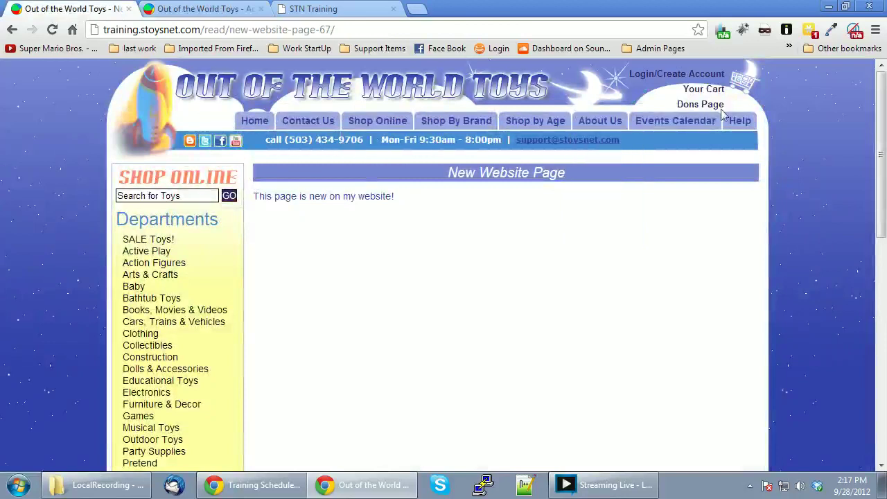
scroll(564, 261, down, 10)
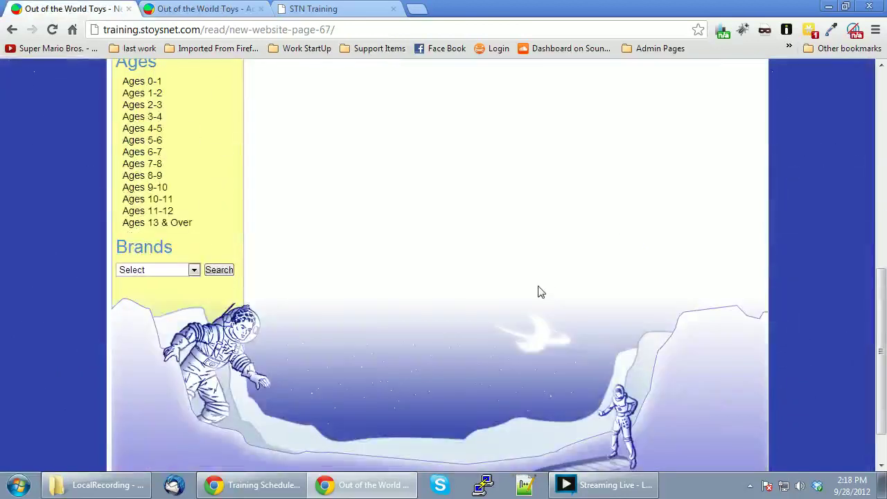
scroll(529, 343, up, 10)
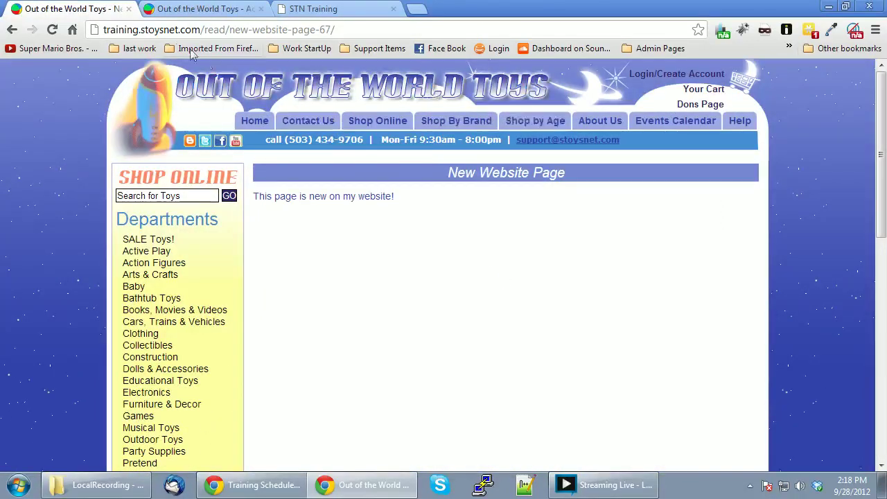
click(180, 9)
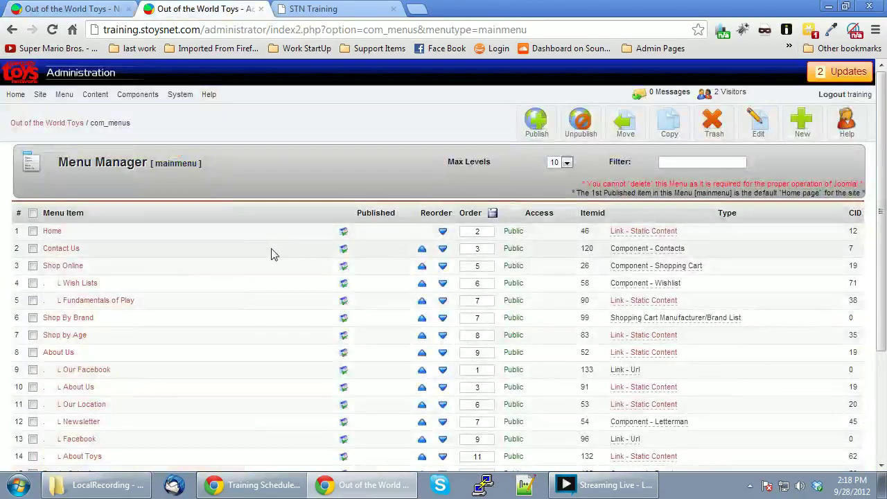
click(803, 121)
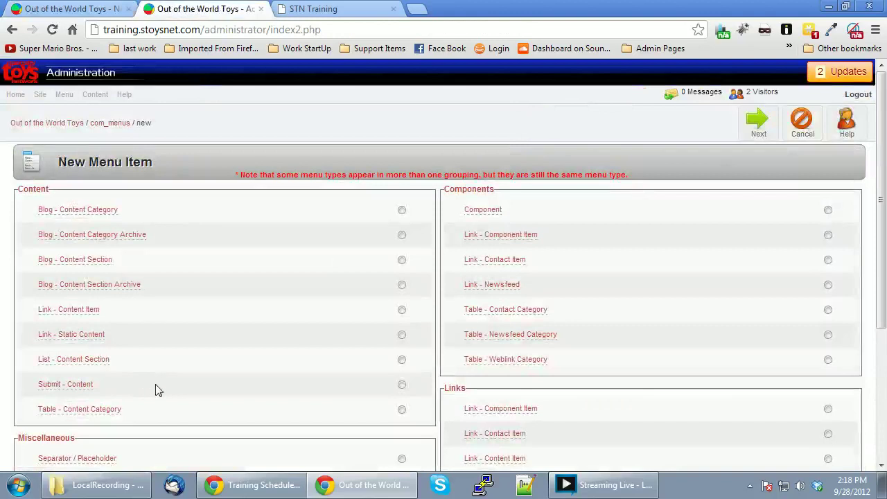
scroll(211, 379, down, 1)
scroll(212, 380, down, 2)
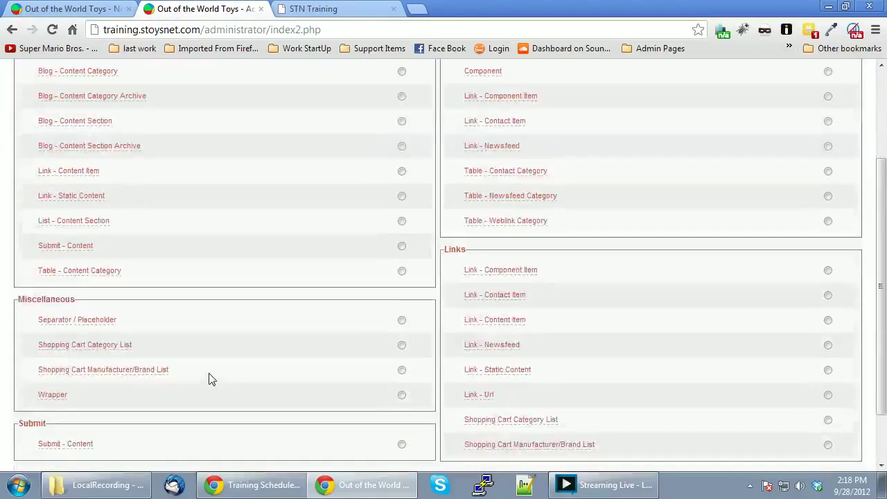
scroll(212, 379, up, 3)
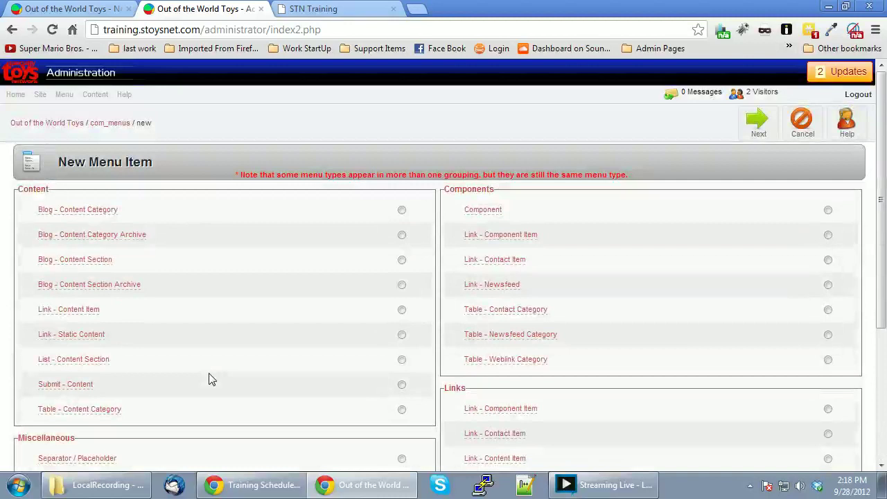
mouse_move(74, 334)
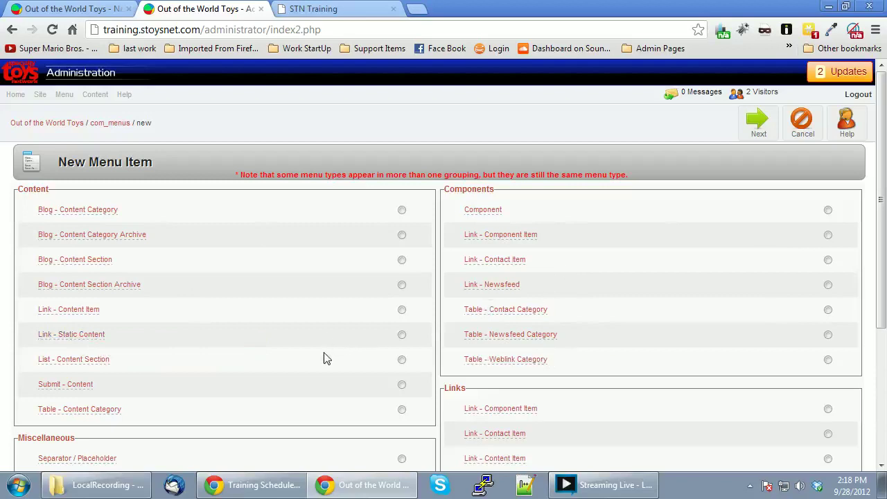
scroll(326, 359, down, 2)
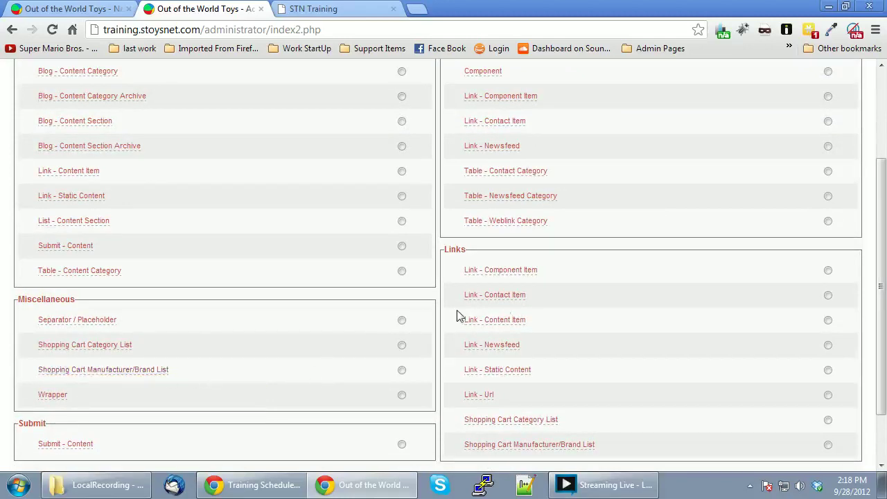
scroll(290, 343, up, 2)
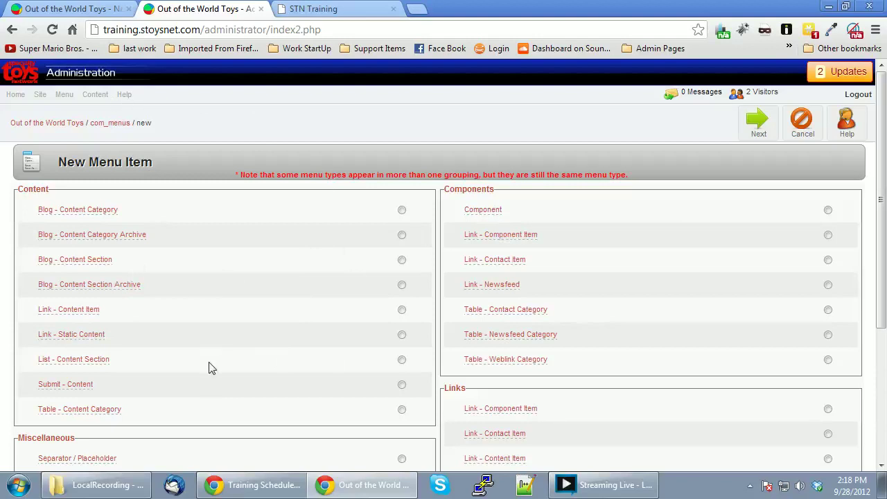
mouse_move(96, 362)
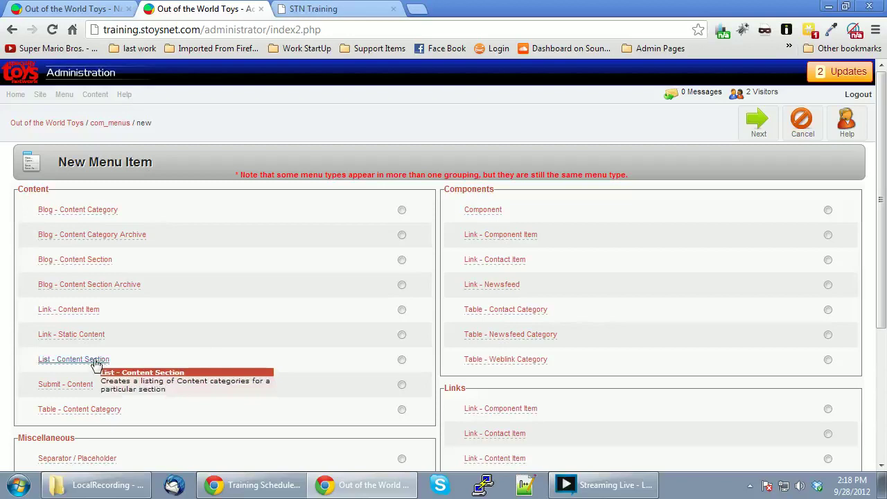
Step: Create a Link - Static Content menu item named 'New Page' linked to New Website Page
click(88, 338)
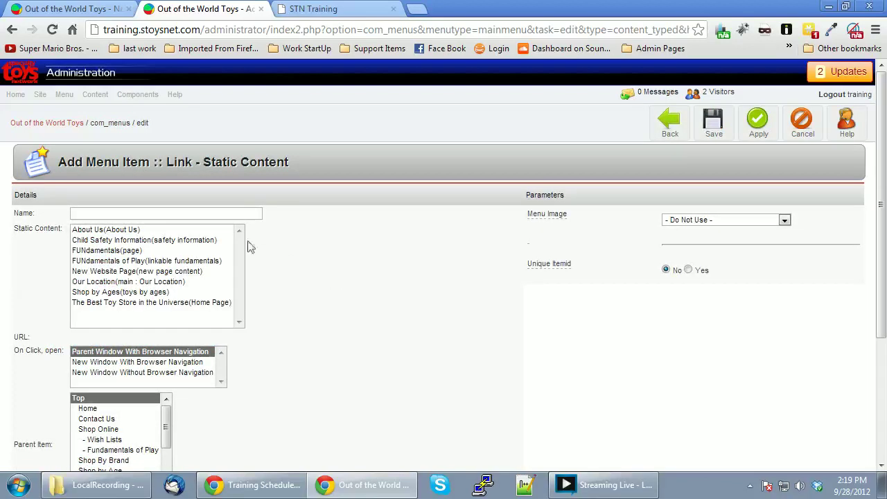
click(196, 213)
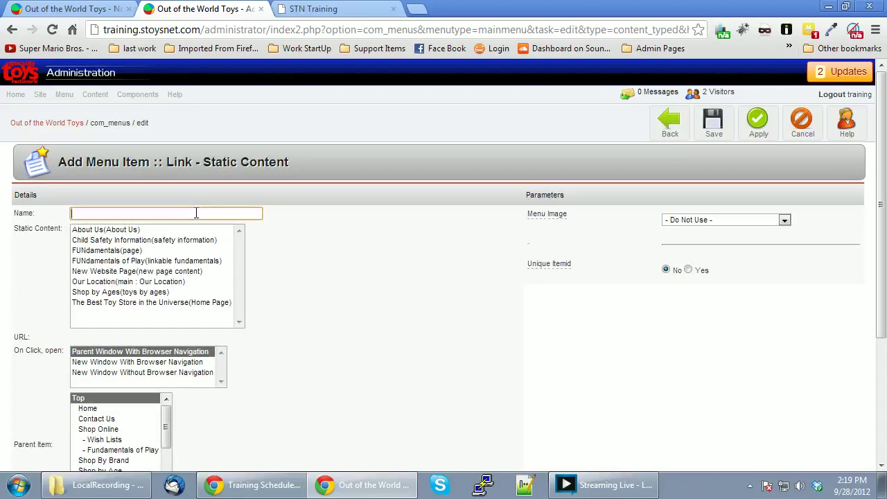
text(New )
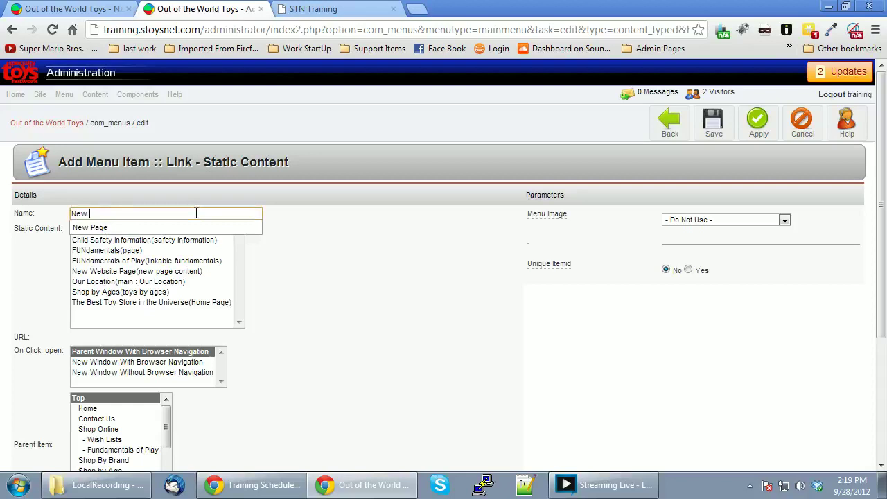
text(Page)
click(349, 238)
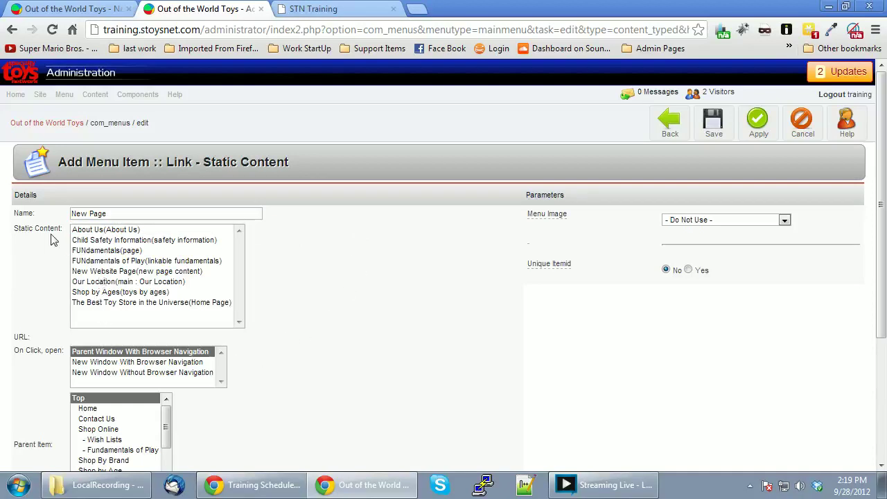
click(107, 273)
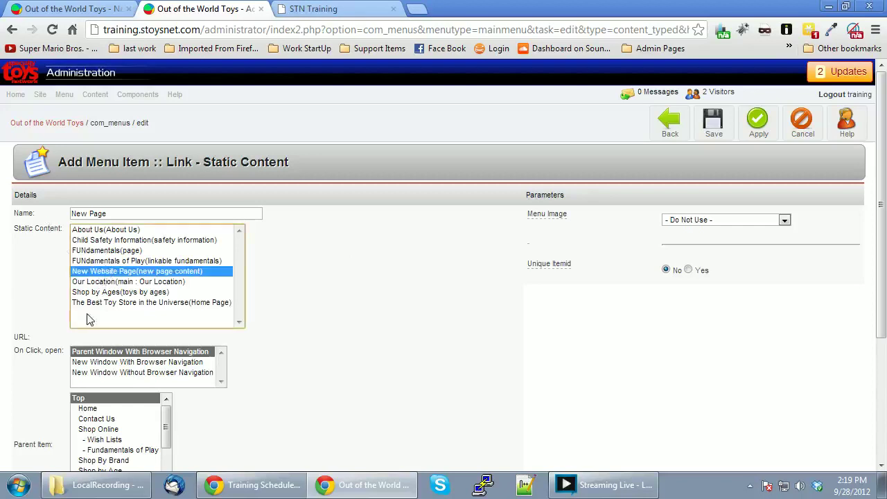
click(140, 212)
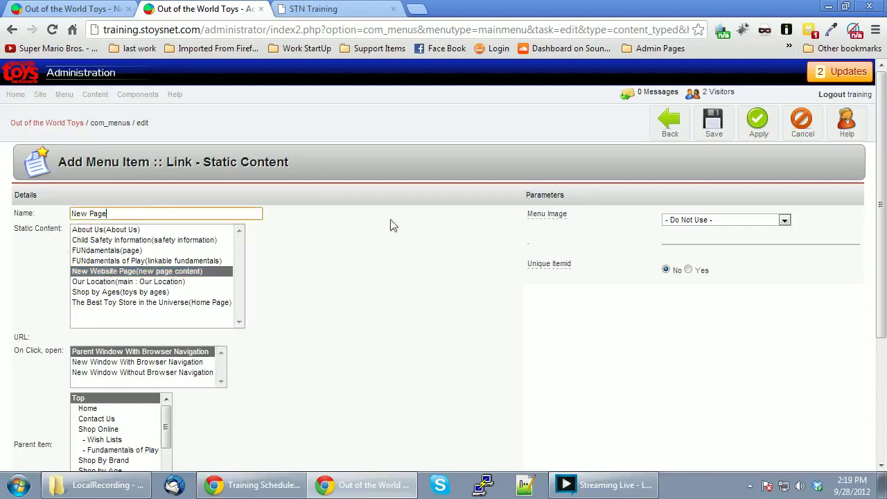
scroll(352, 344, down, 1)
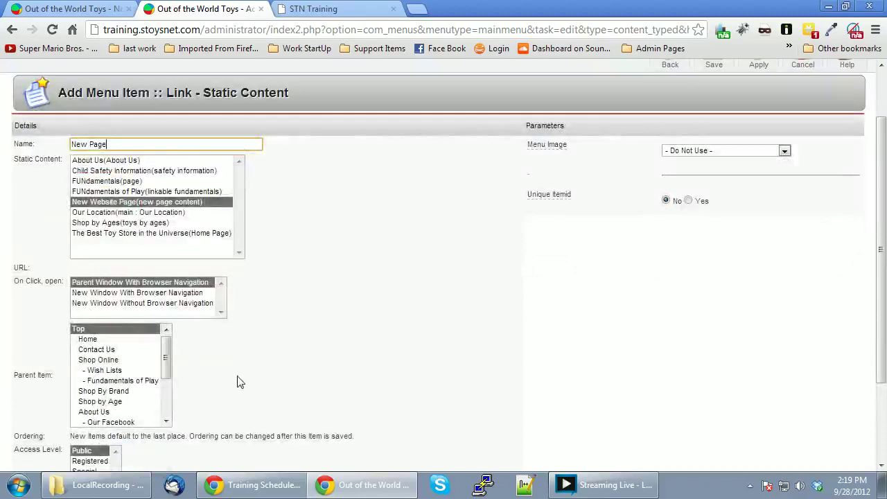
scroll(232, 358, down, 1)
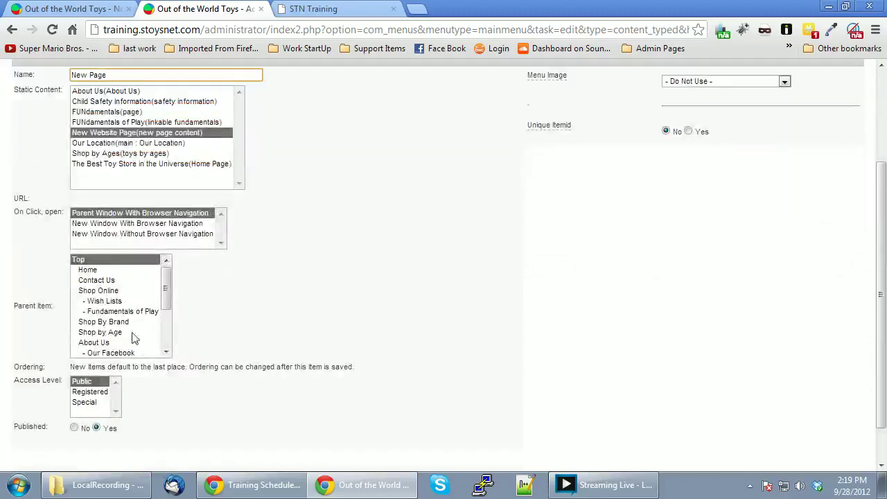
scroll(306, 328, up, 1)
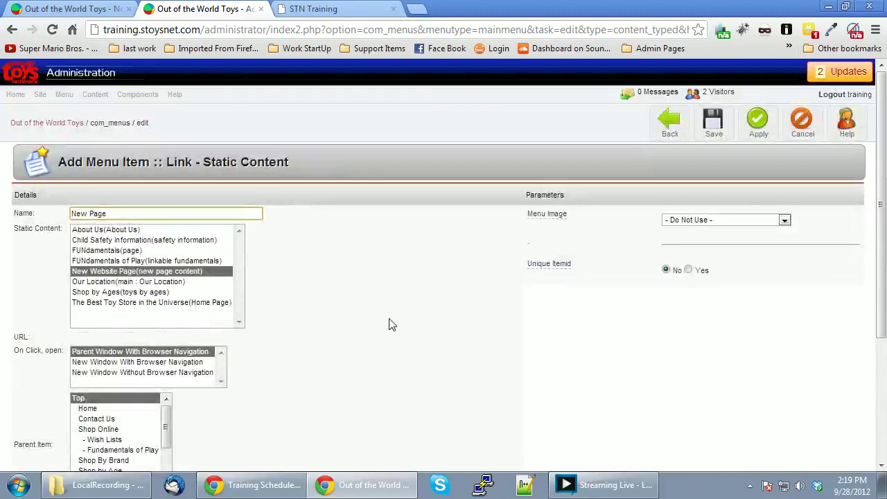
Step: Save the New Page menu item and confirm on the storefront that it opens New Website Page
click(712, 124)
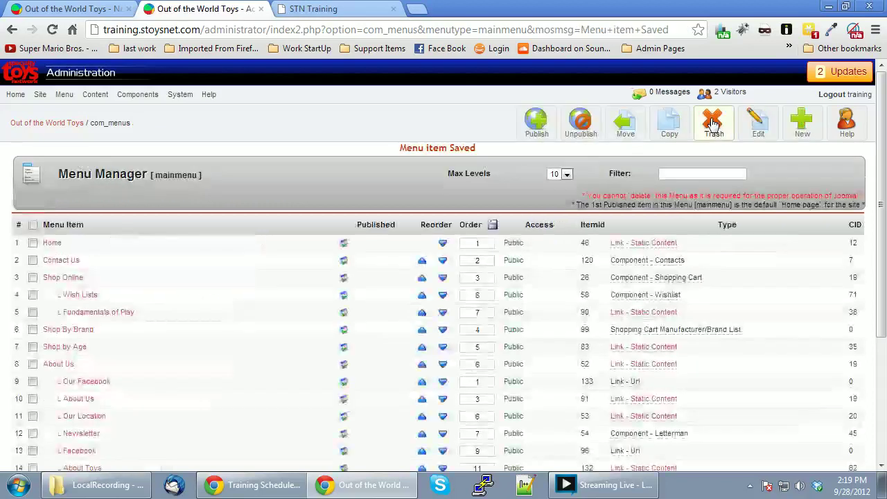
click(83, 9)
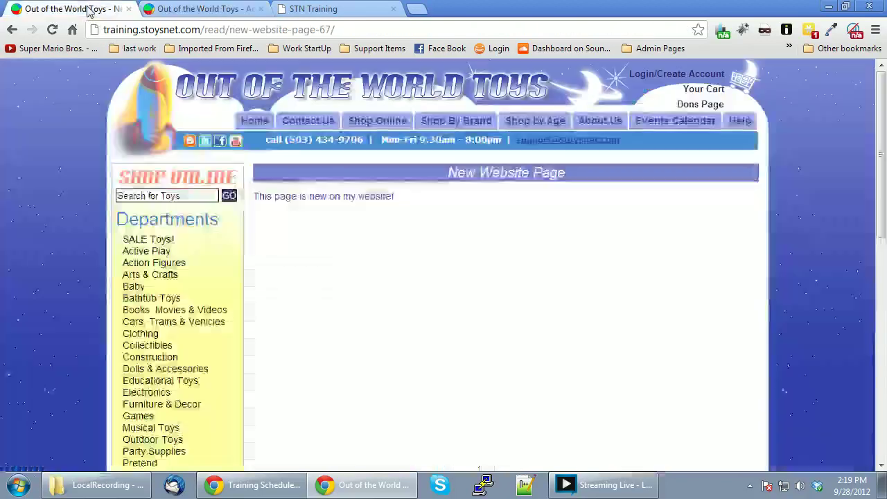
click(257, 120)
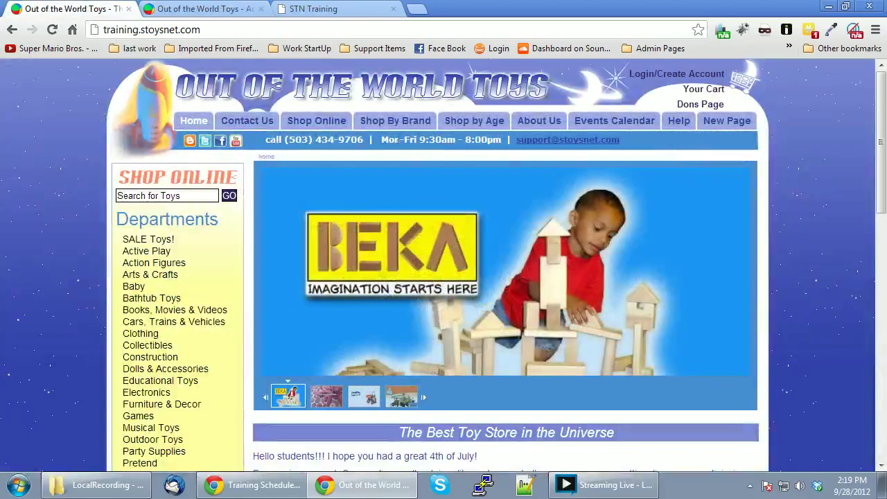
click(738, 123)
drag(266, 197, 394, 197)
click(401, 206)
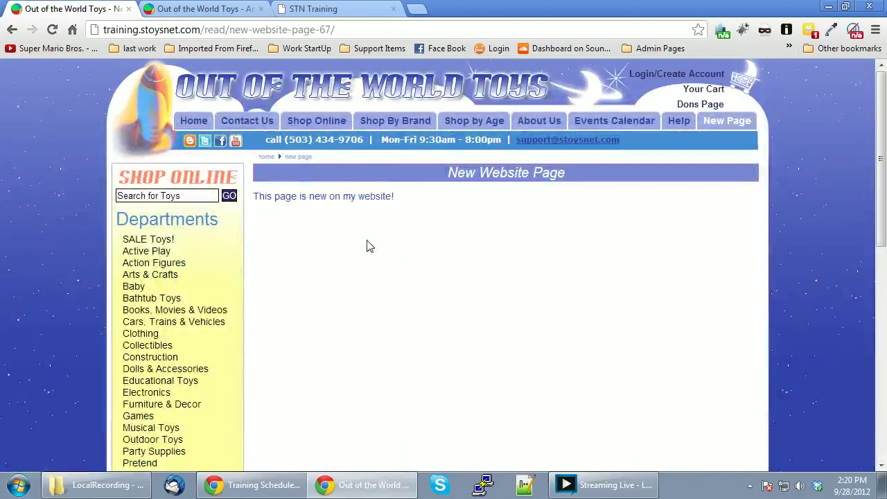
click(212, 13)
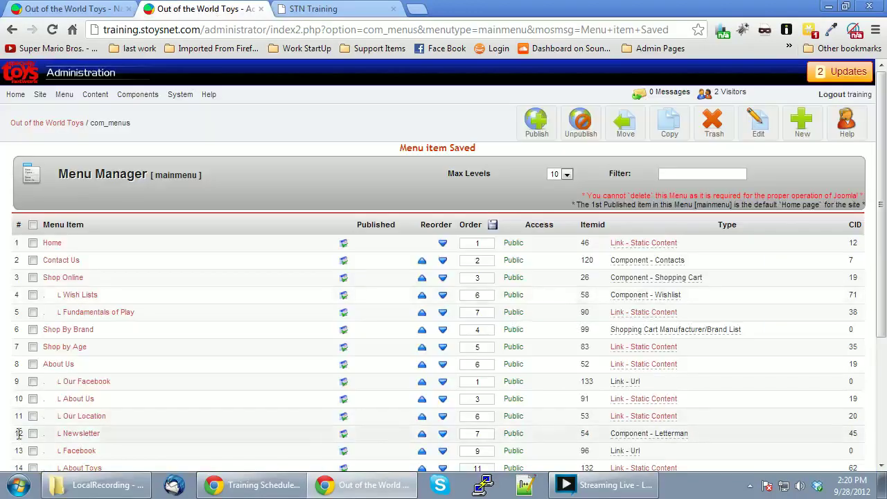
Step: Set Contact Us as the parent item of New Page and save the menu item
scroll(143, 358, down, 3)
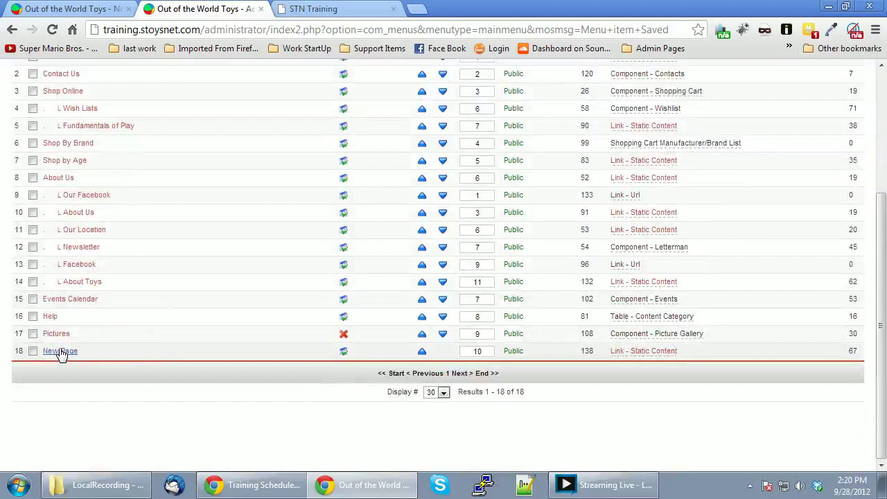
click(61, 351)
click(159, 213)
scroll(275, 326, down, 2)
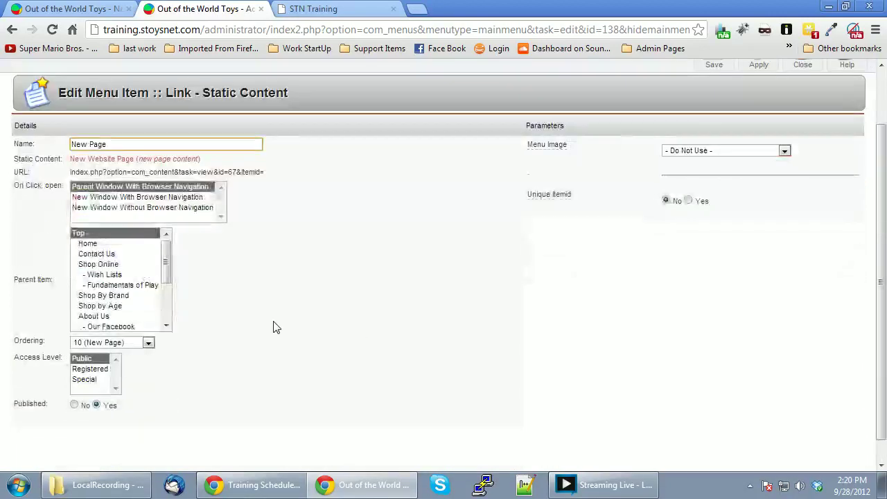
mouse_move(169, 277)
mouse_down()
mouse_move(166, 290)
mouse_move(166, 275)
mouse_up()
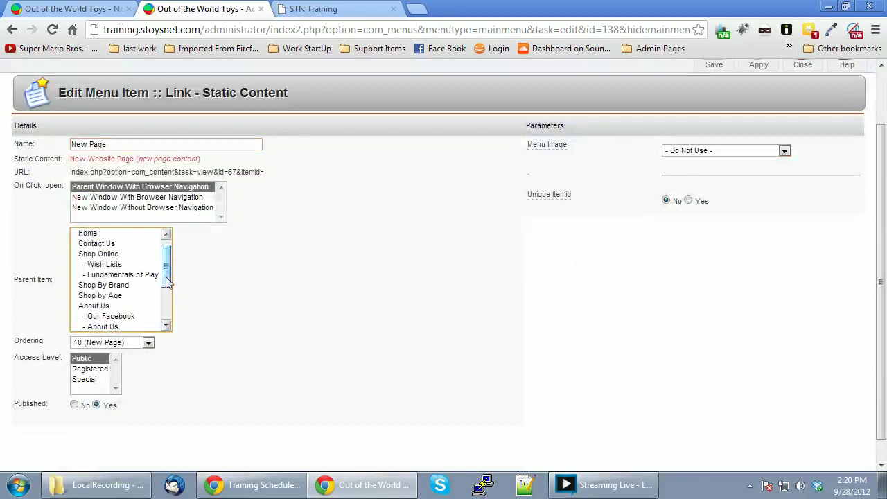
click(101, 248)
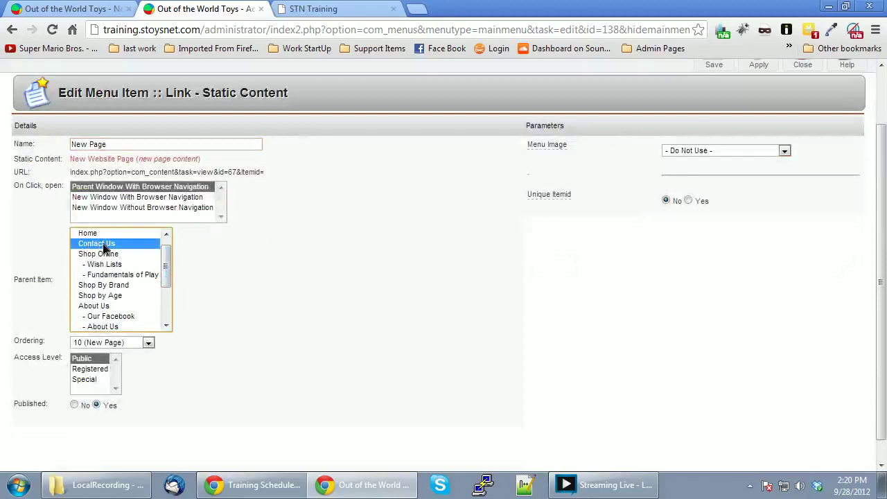
drag(166, 275, 166, 252)
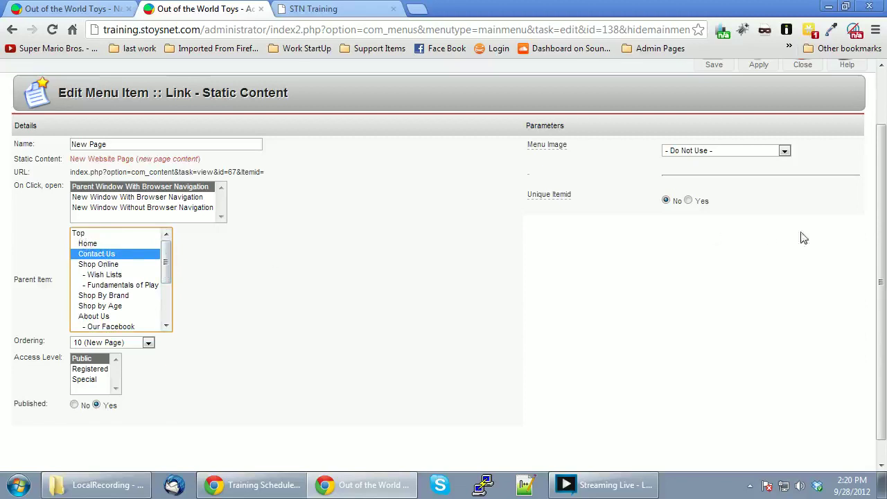
scroll(813, 238, up, 1)
click(712, 122)
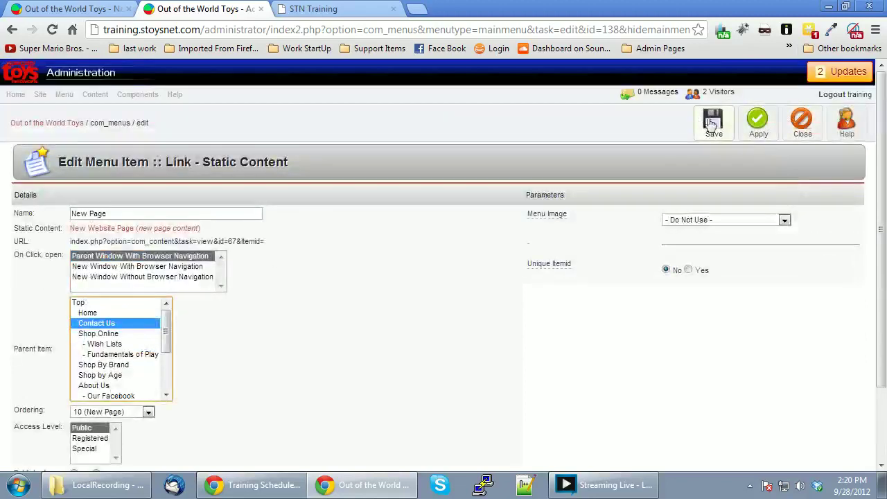
click(78, 13)
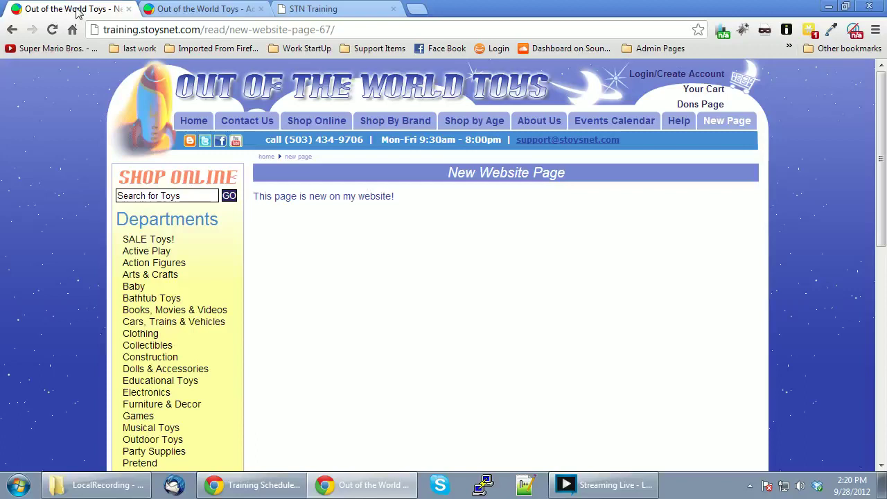
click(194, 121)
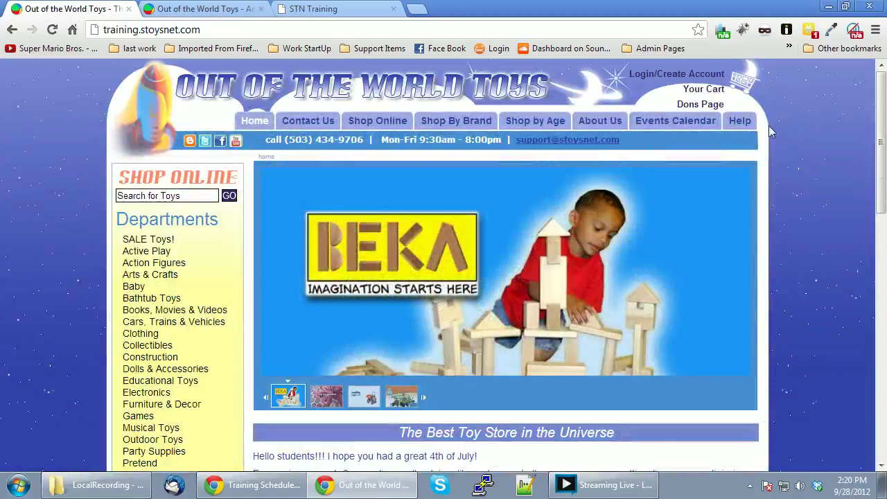
mouse_move(313, 123)
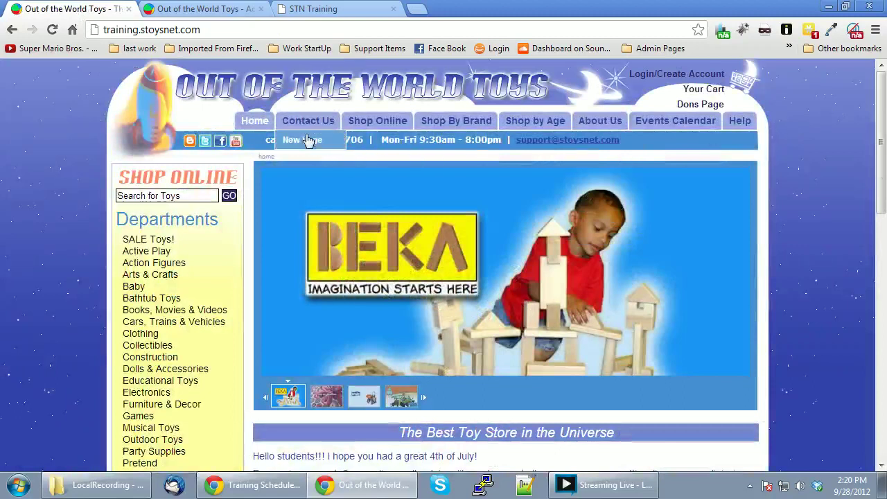
click(308, 141)
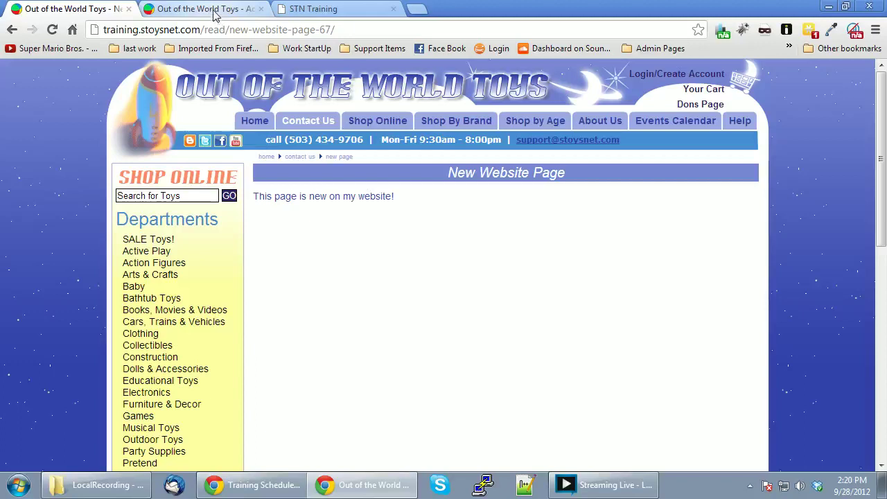
click(214, 16)
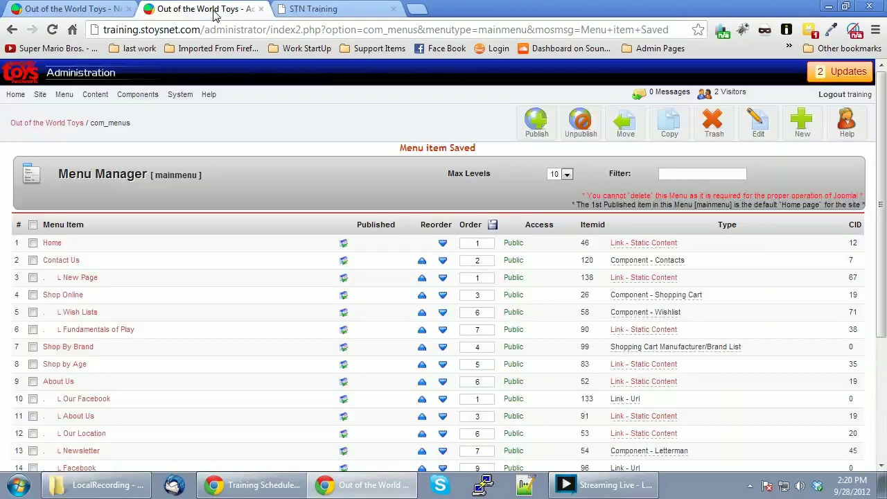
Step: From the Control Panel's Static Content Manager, open New Website Page for editing
click(16, 95)
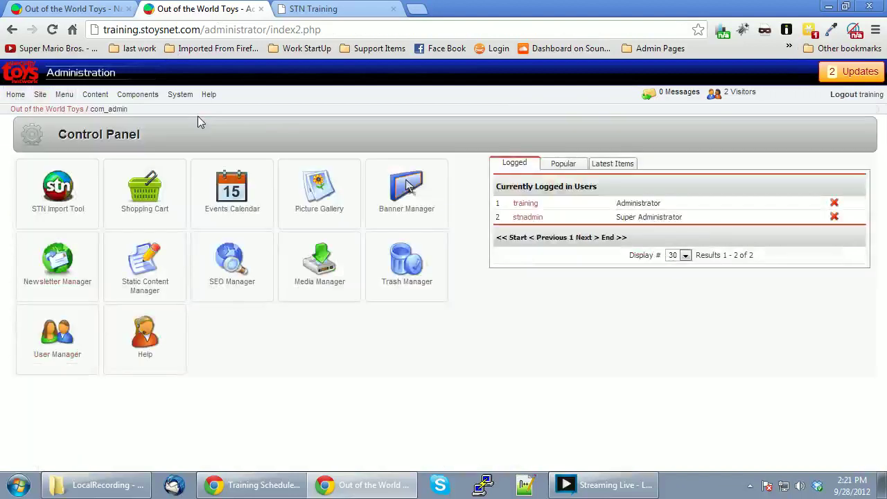
click(142, 261)
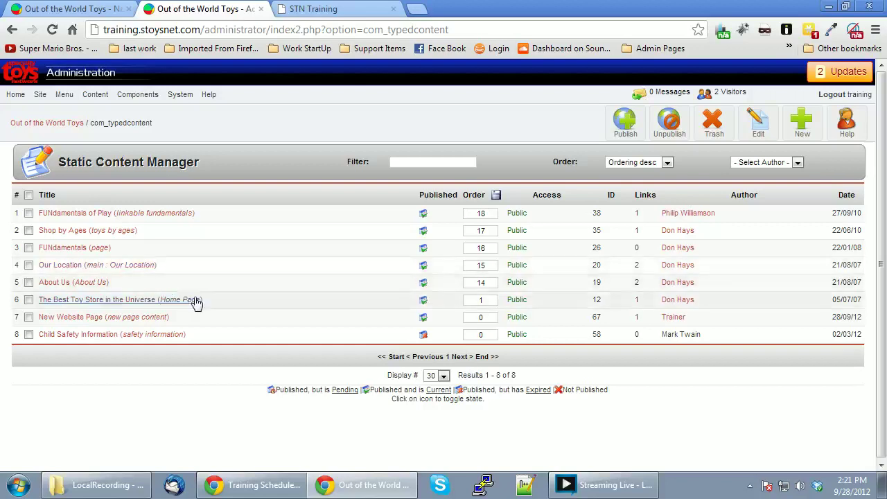
click(70, 317)
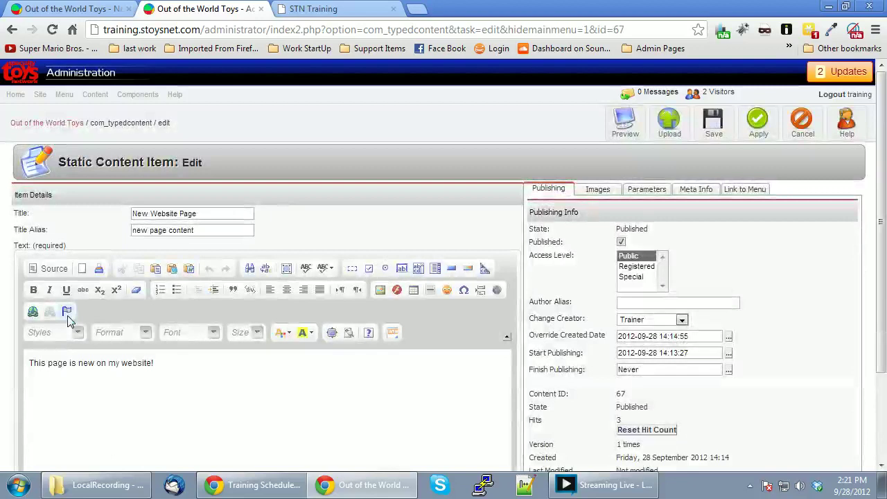
Step: Put the caret after 'This page is new on my website!' and maximize the editor
click(225, 395)
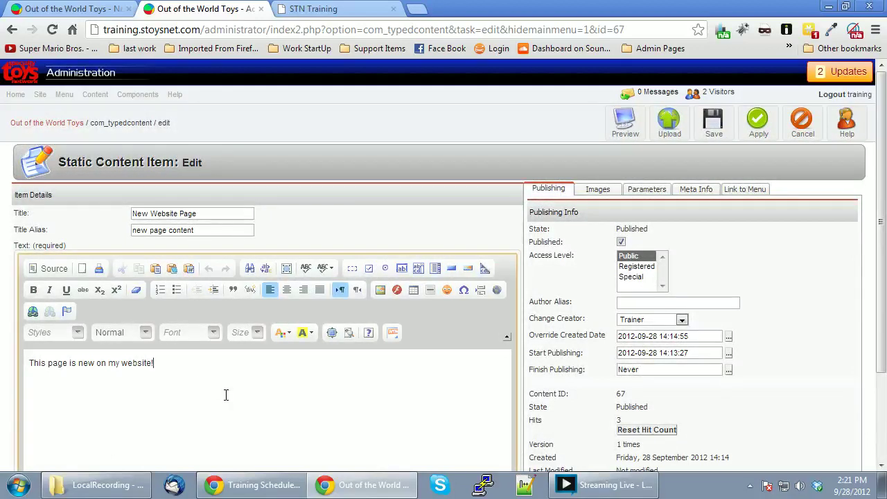
click(332, 334)
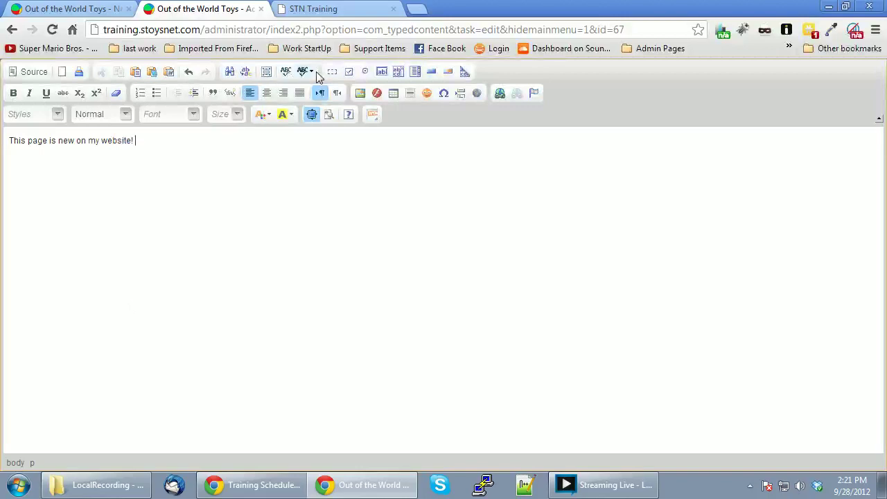
Step: With SCAYT enabled, type 'This is a basd wo' and correct 'basd' to 'bad'
click(309, 71)
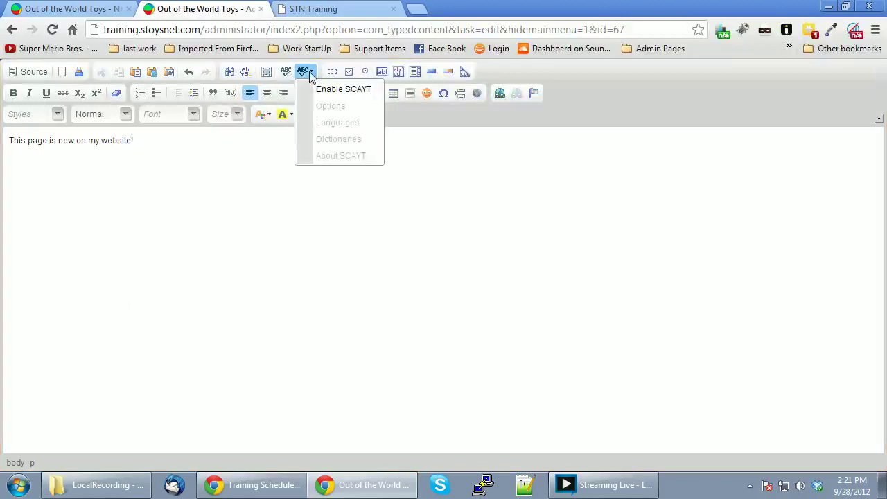
click(335, 92)
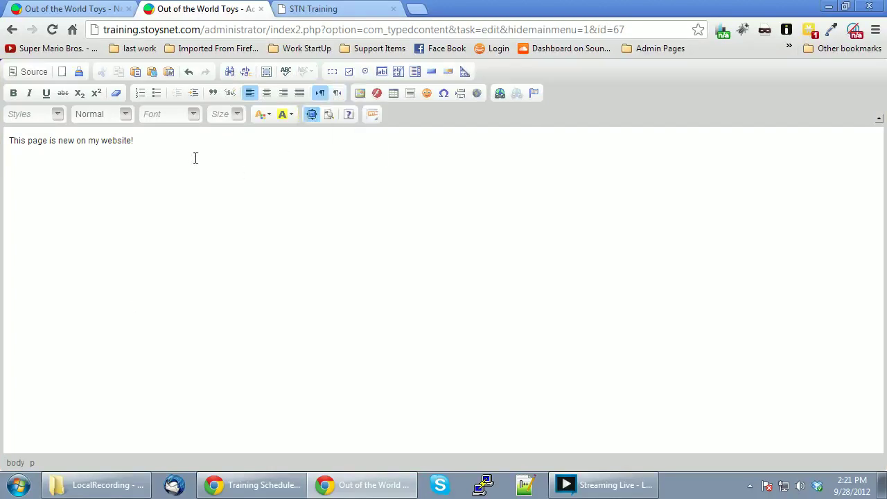
text(This is a ba)
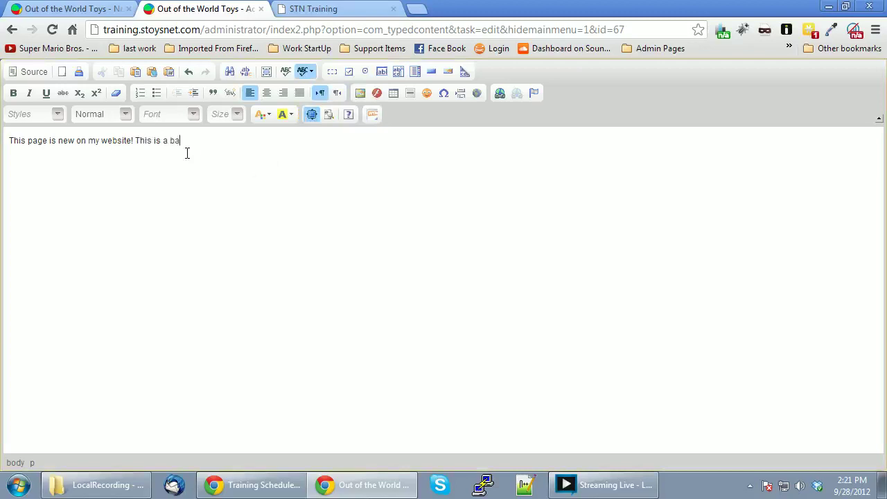
text(sd word)
click(310, 71)
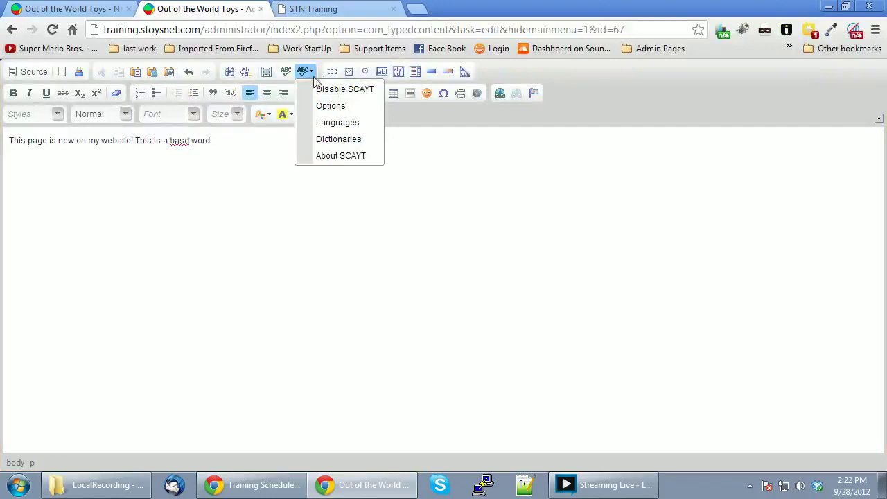
click(256, 184)
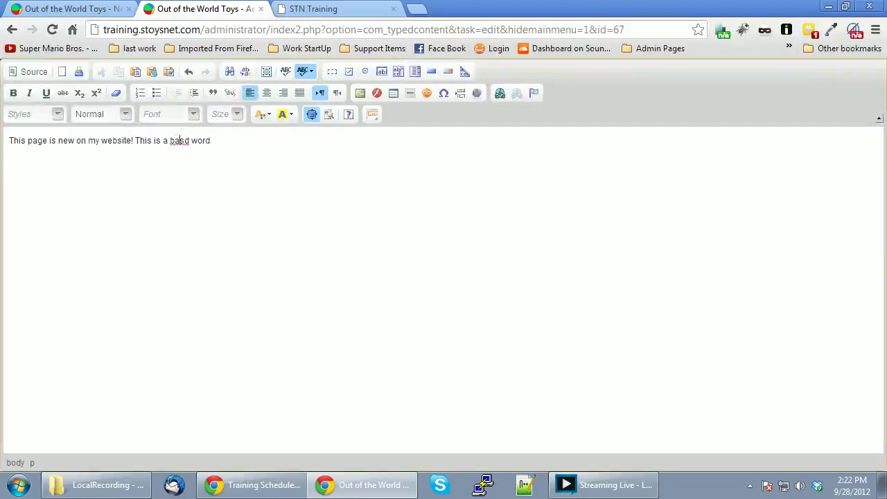
right_click(177, 140)
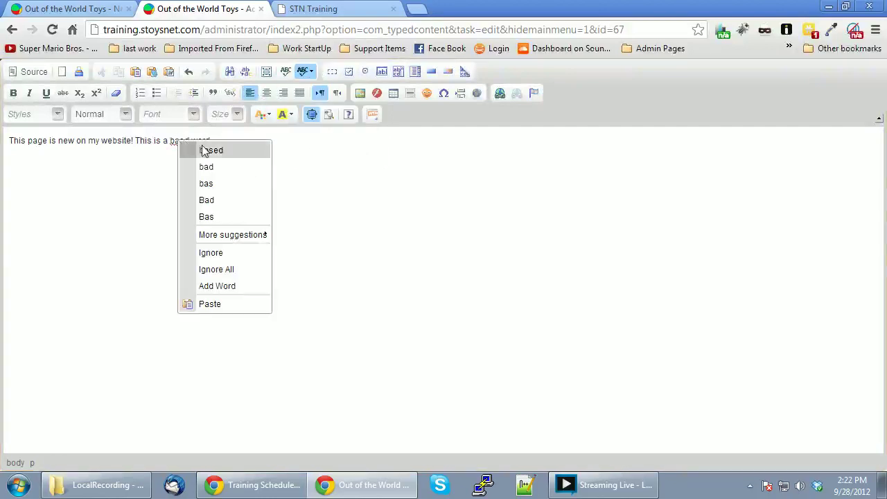
click(223, 168)
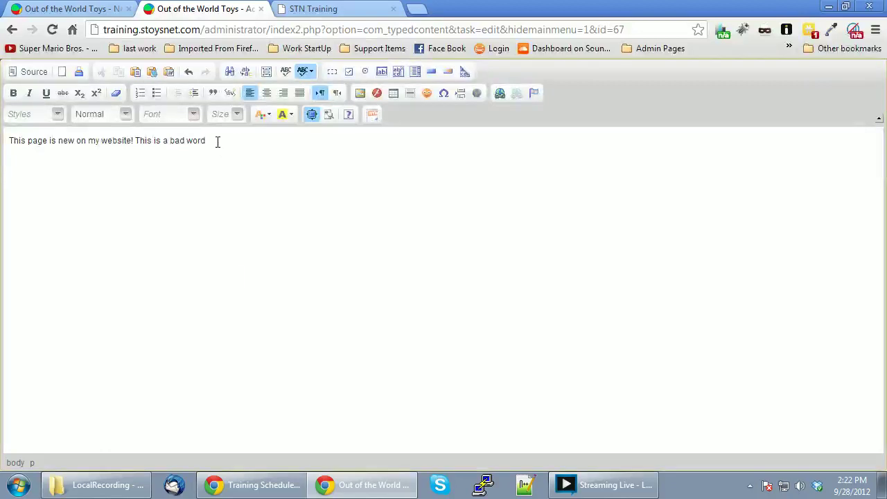
Step: Disable SCAYT and run the full ABC Spell Check on the text
click(305, 72)
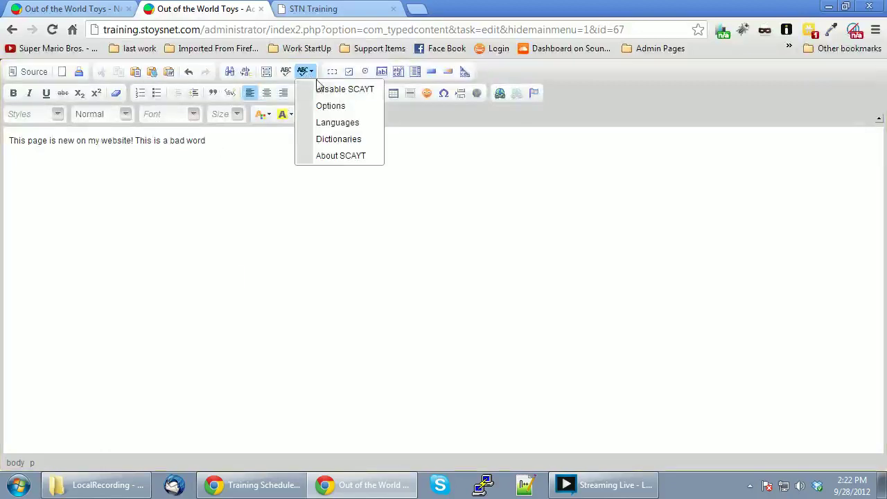
click(330, 90)
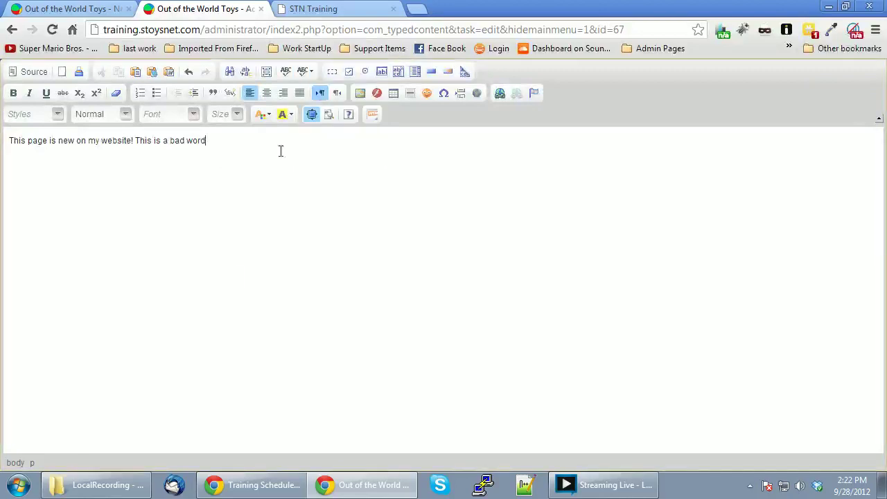
click(286, 72)
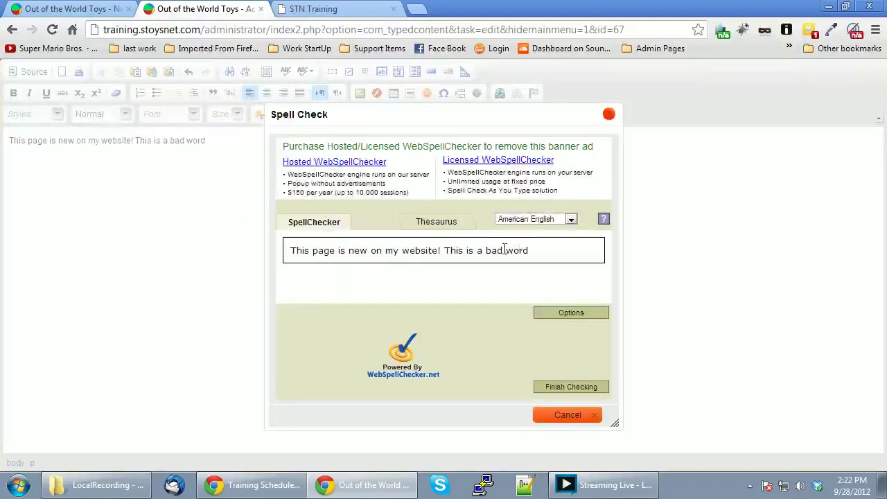
Step: Finish checking and close the Spell Check dialog
drag(383, 251, 425, 251)
click(426, 251)
click(565, 390)
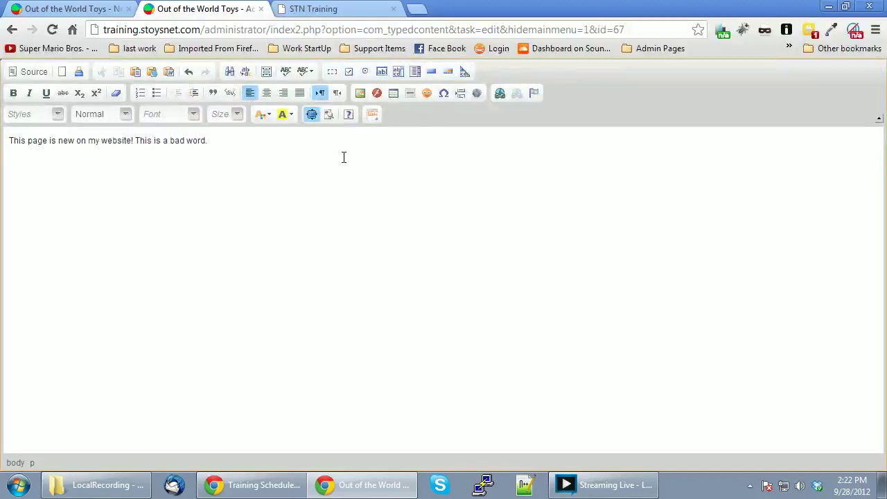
Step: Make 'This' bold, 'new' italic, 'website' underlined and 'bad' struck through
double_click(16, 141)
click(14, 93)
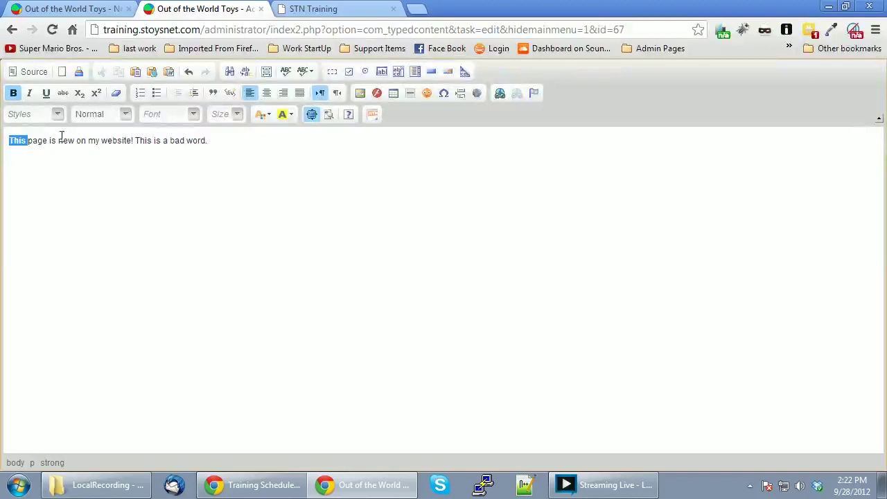
double_click(66, 140)
click(29, 92)
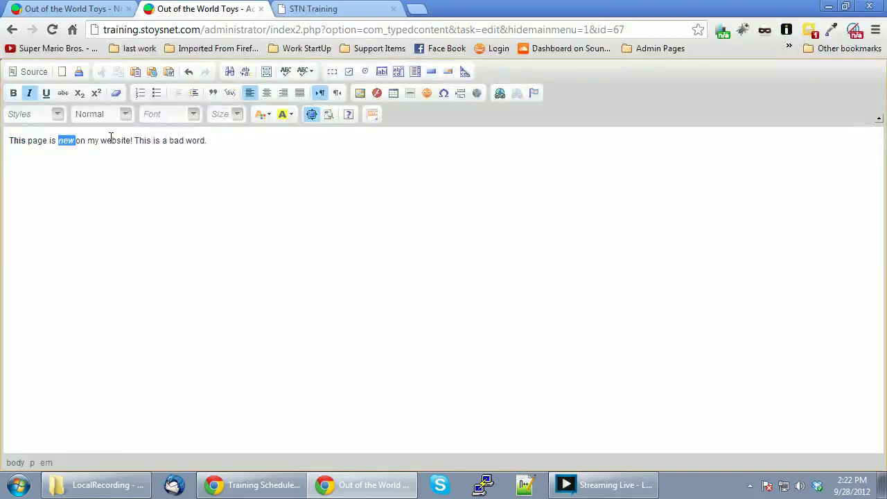
double_click(111, 139)
click(46, 93)
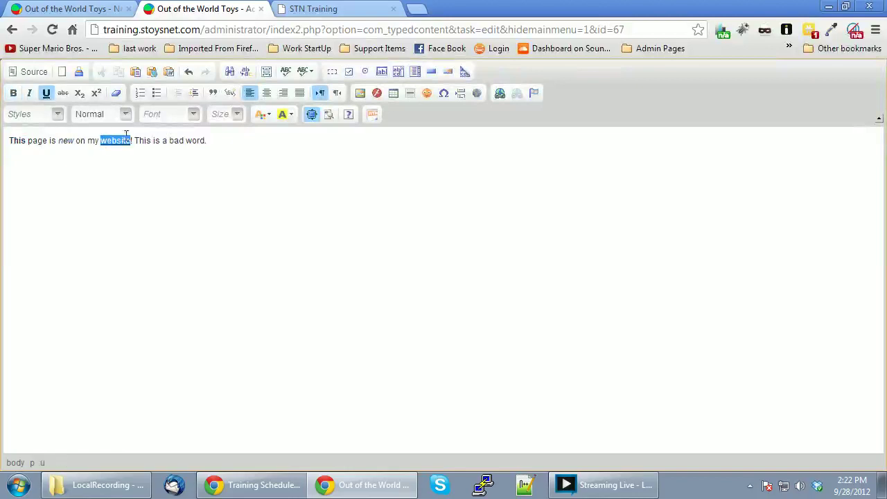
double_click(174, 140)
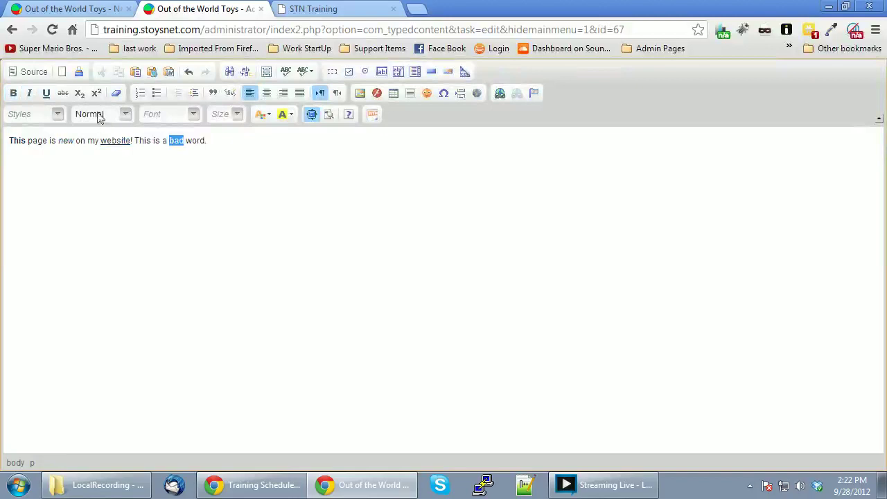
click(64, 96)
click(211, 142)
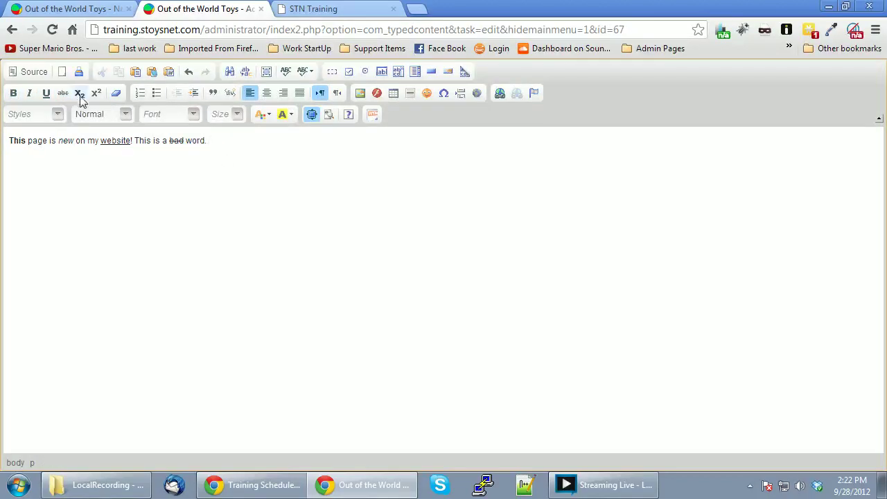
click(247, 148)
text(List or number)
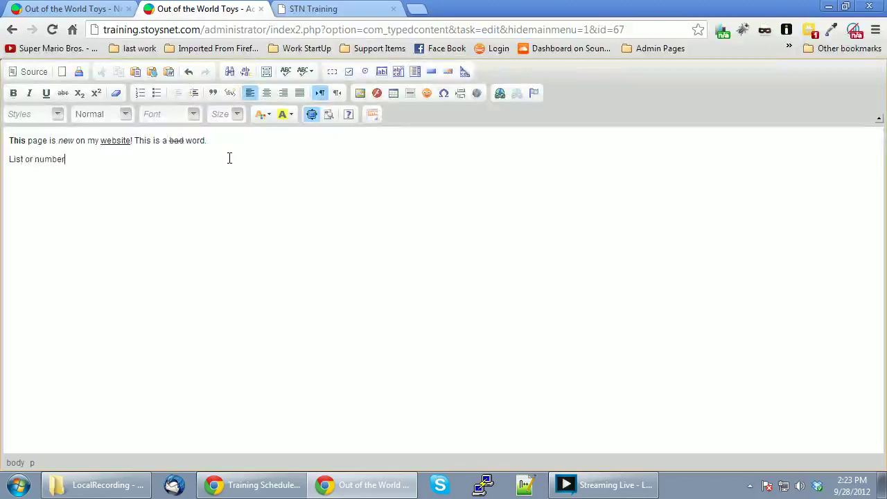
drag(74, 159, 9, 159)
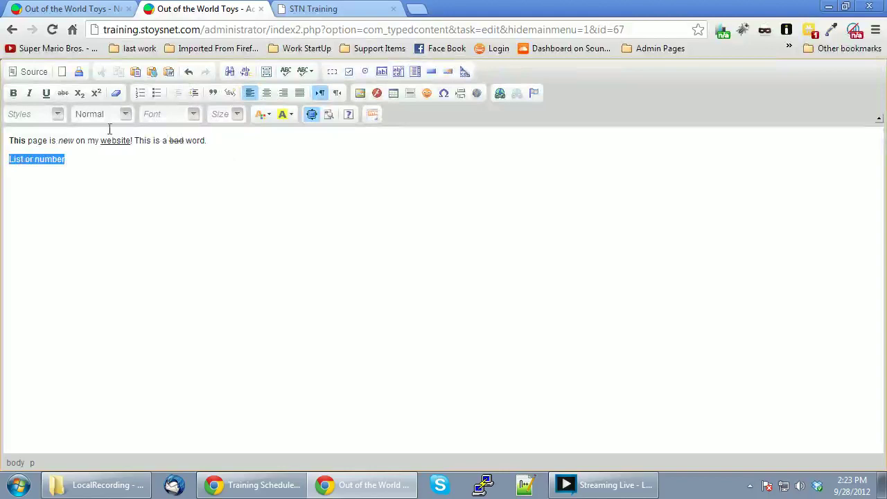
click(140, 93)
click(106, 159)
key(Return)
text(Number 2)
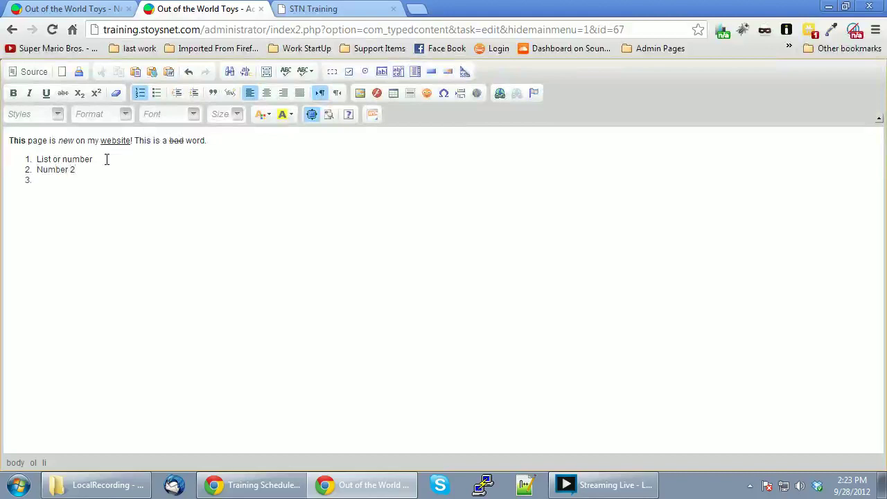
drag(69, 183, 44, 159)
click(34, 159)
click(146, 171)
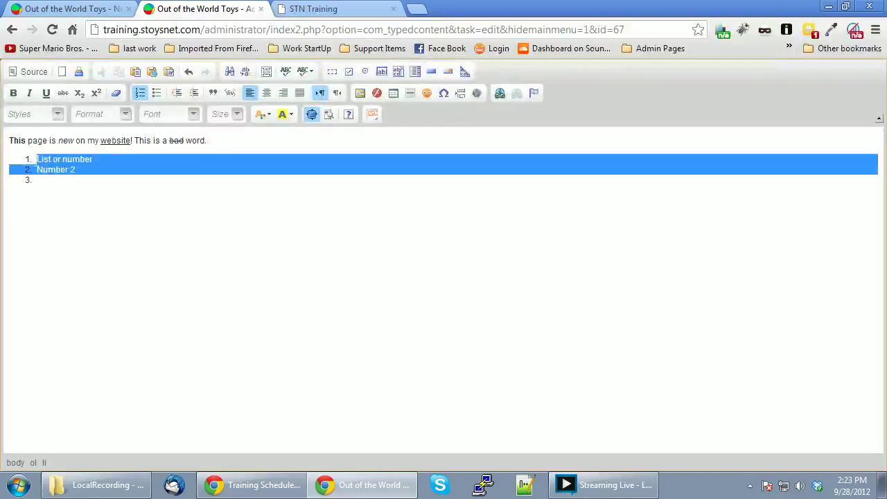
click(157, 93)
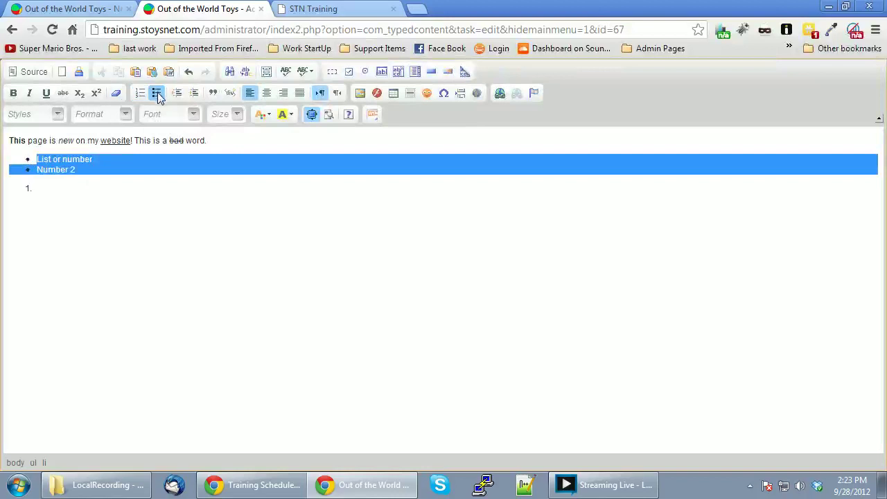
click(85, 189)
key(BackSpace)
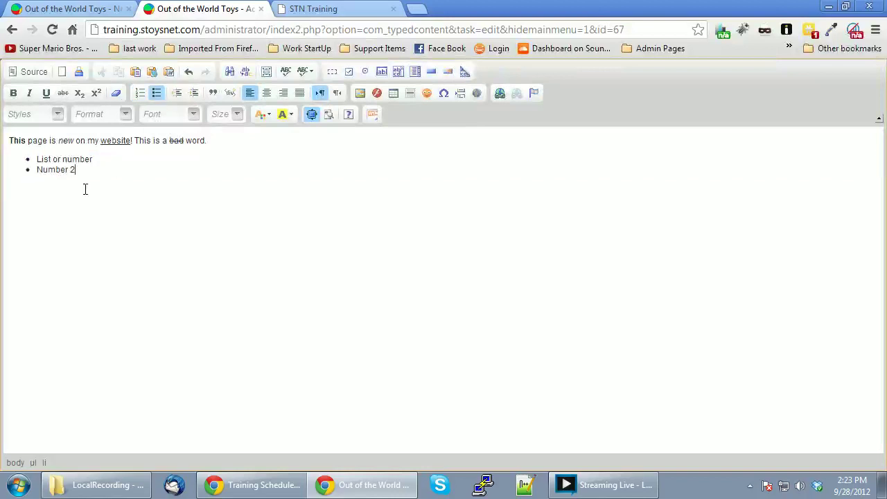
drag(82, 176, 4, 156)
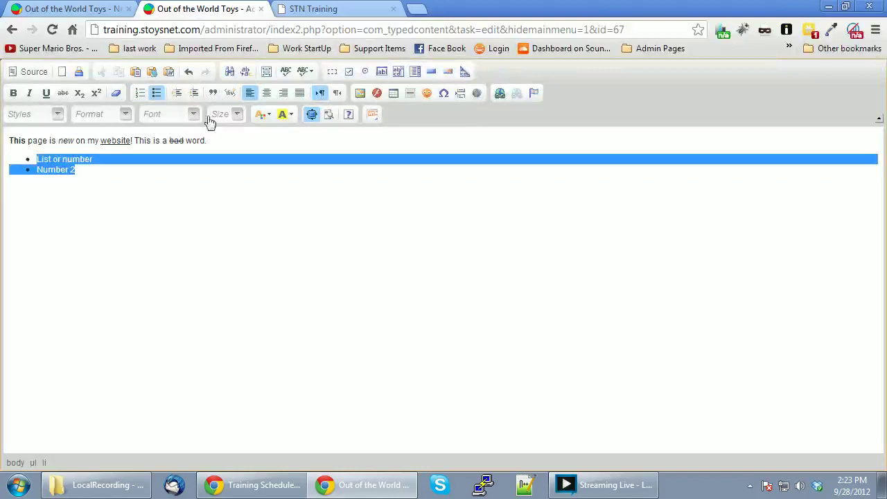
click(178, 95)
click(195, 94)
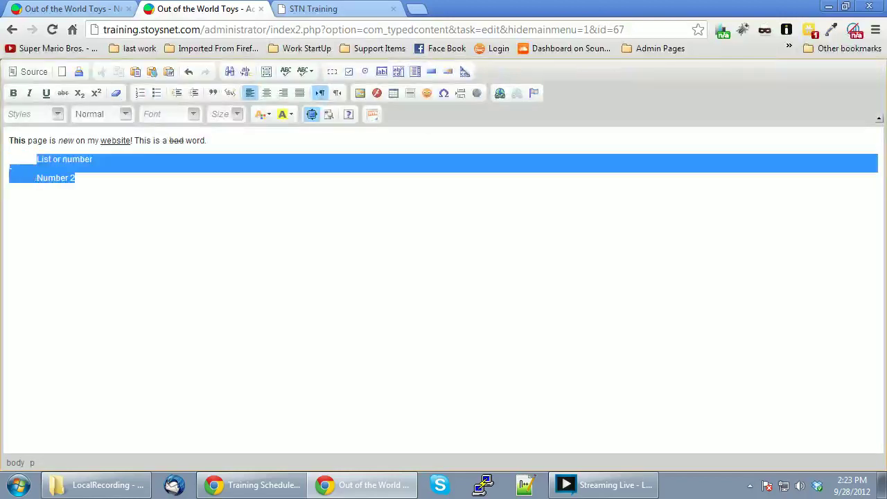
key(Delete)
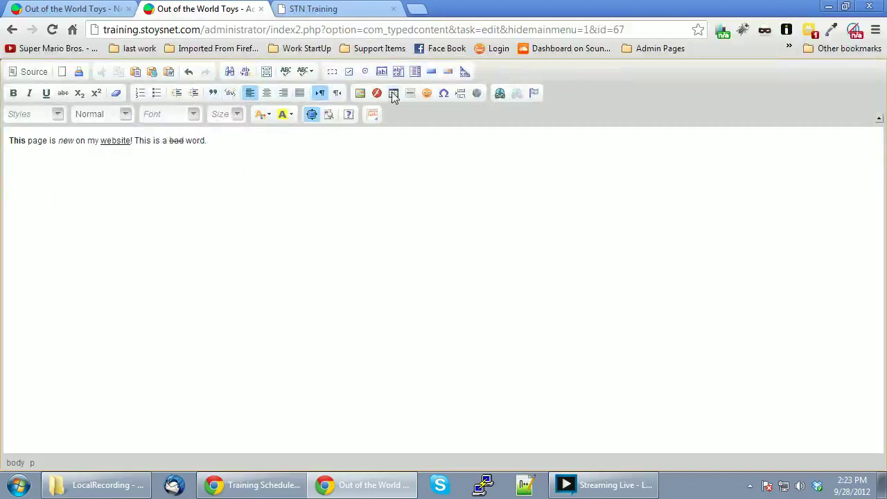
Step: Insert a 3-row, 2-column table on a fresh line below the text
key(BackSpace)
key(Return)
click(392, 95)
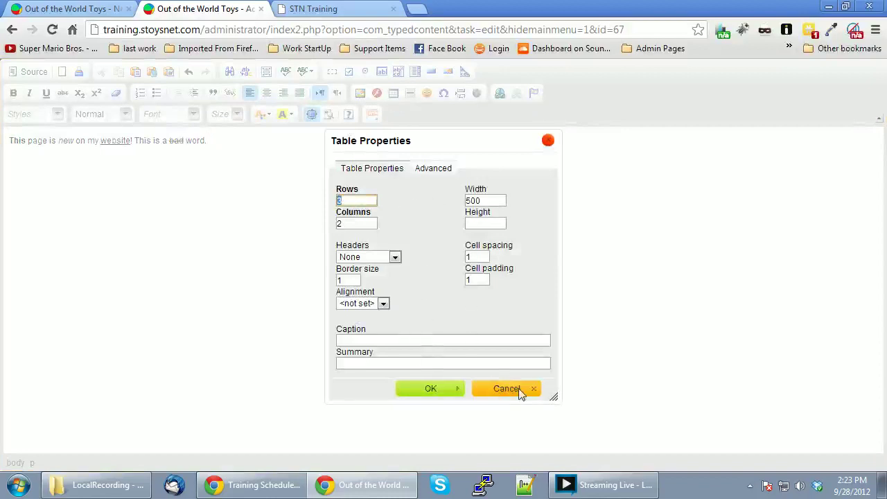
click(370, 222)
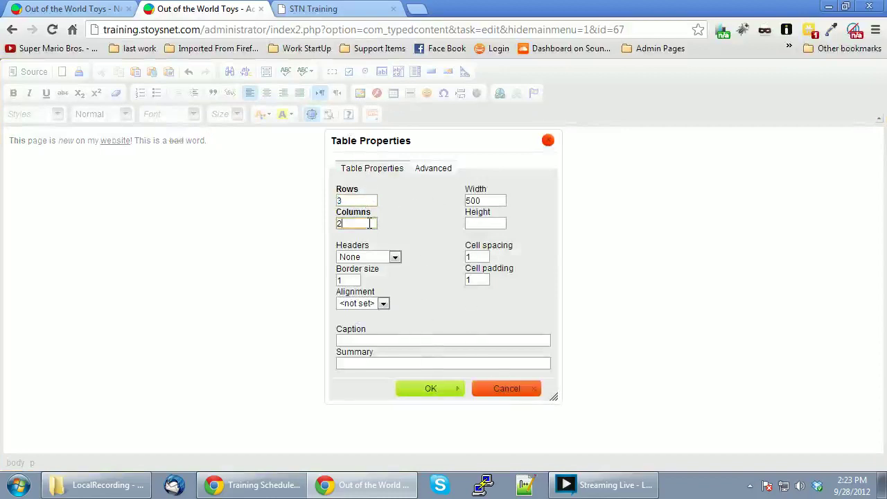
click(440, 391)
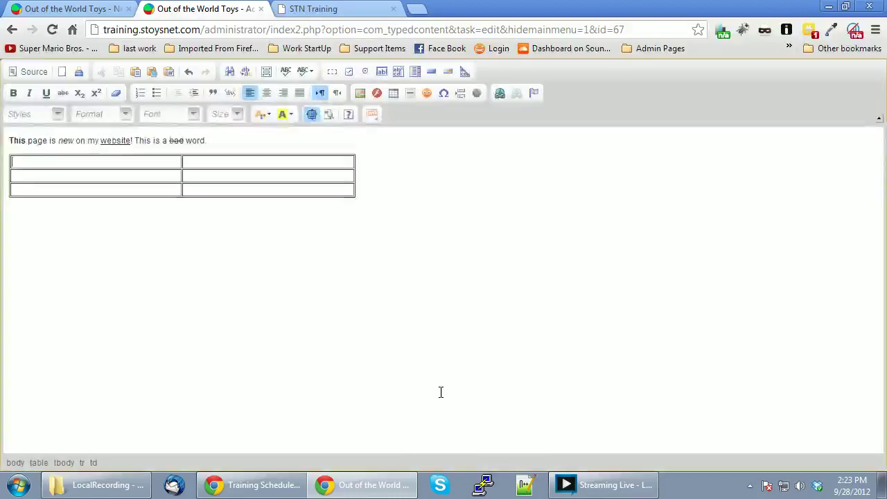
Step: Fill the first table row with 'Test here' and 'Text over here'
click(125, 162)
text(Test here)
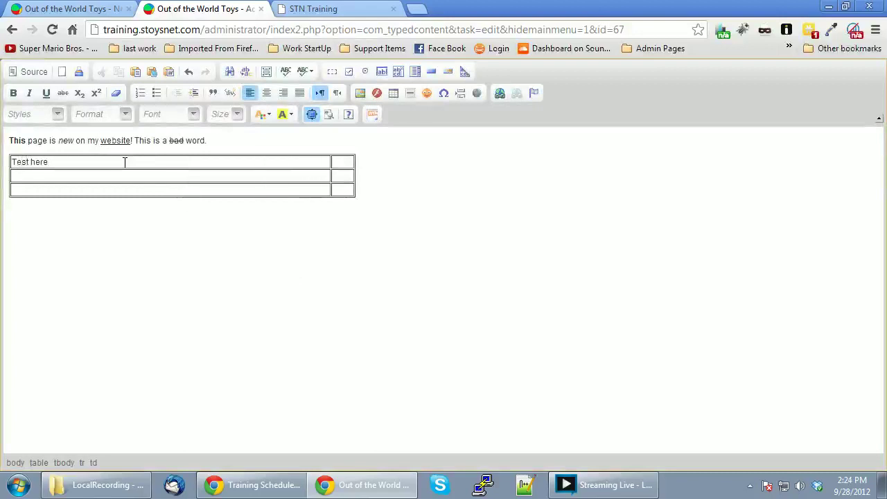
click(351, 163)
text(Test)
key(BackSpace)
key(BackSpace)
text(xt ove)
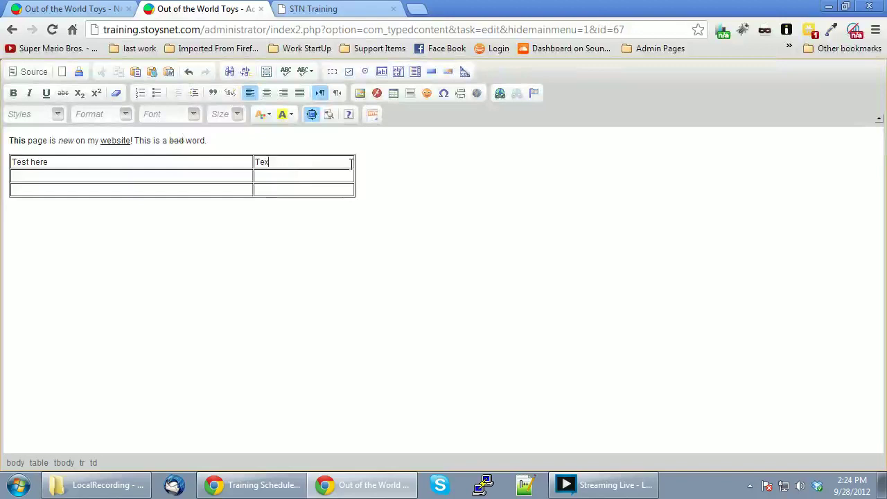
text(r )
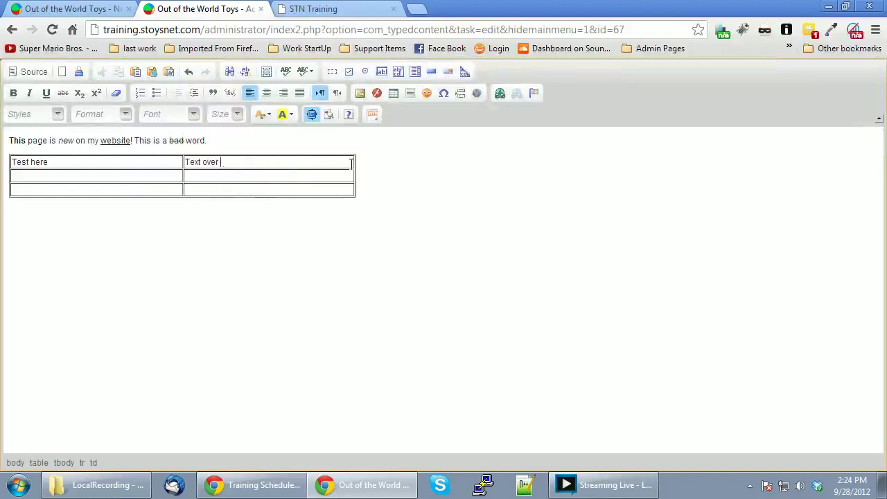
text(here)
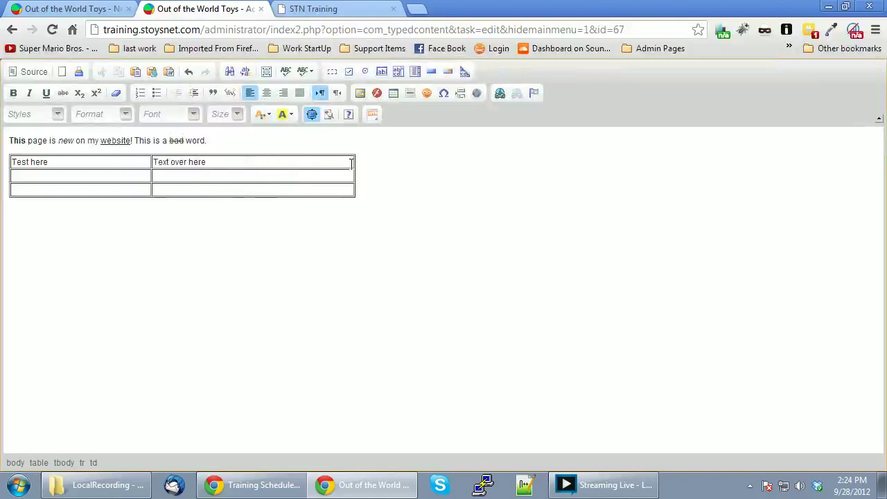
click(331, 220)
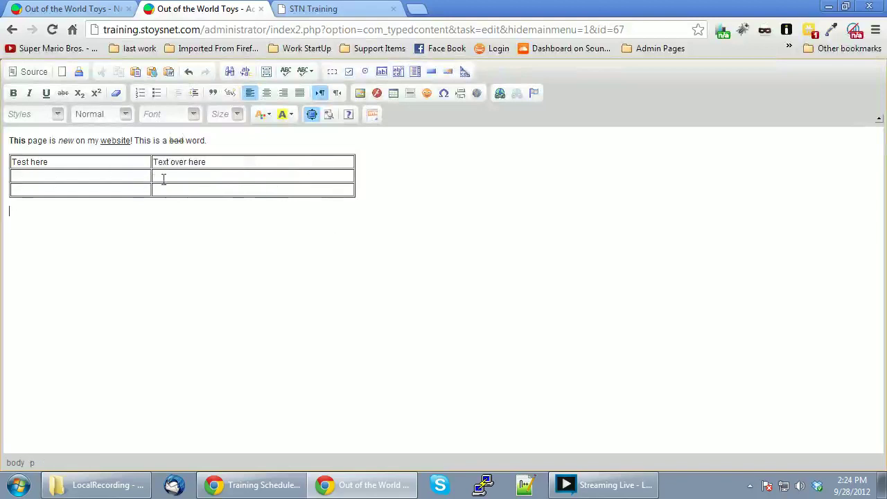
click(186, 178)
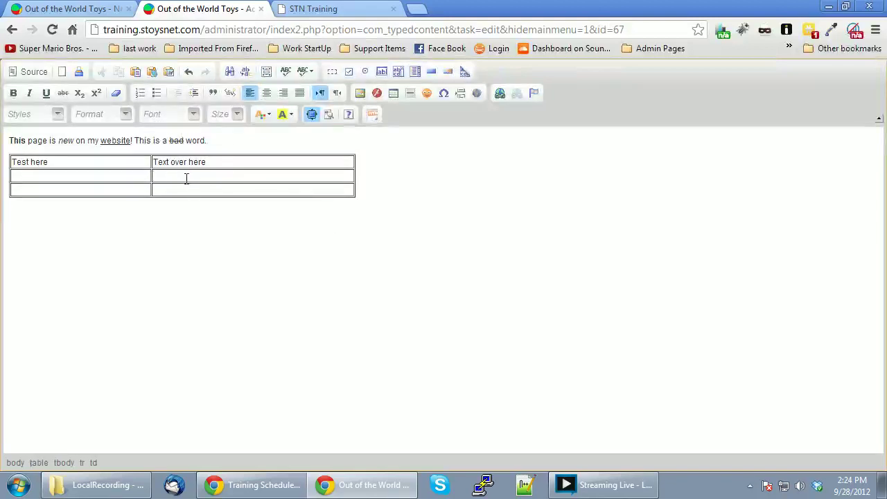
Step: Insert internet-man.jpg from the server image library into the middle-right cell
click(360, 94)
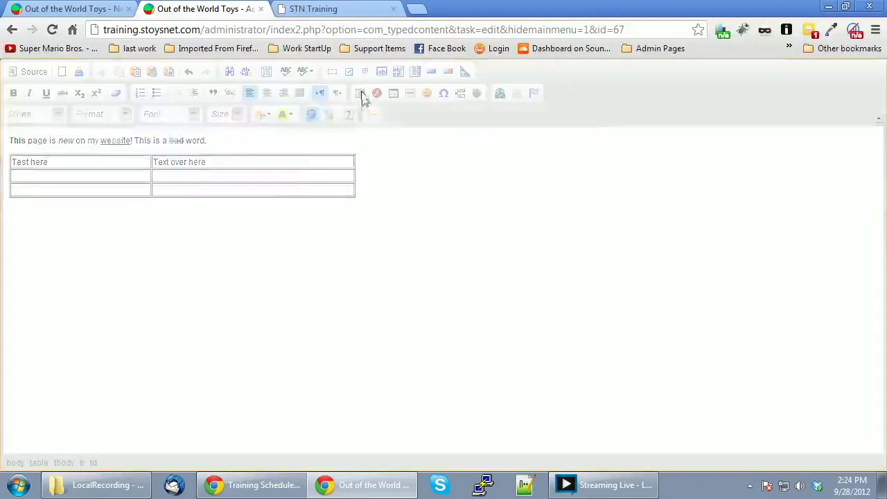
click(543, 173)
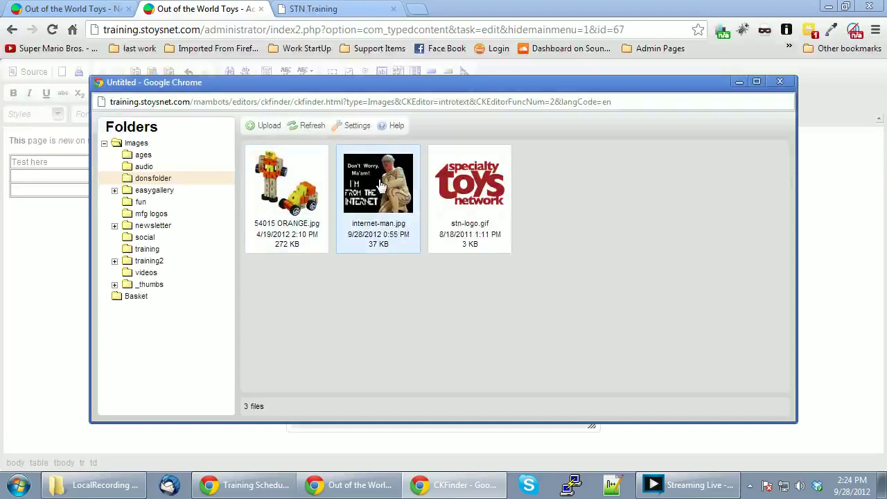
click(380, 184)
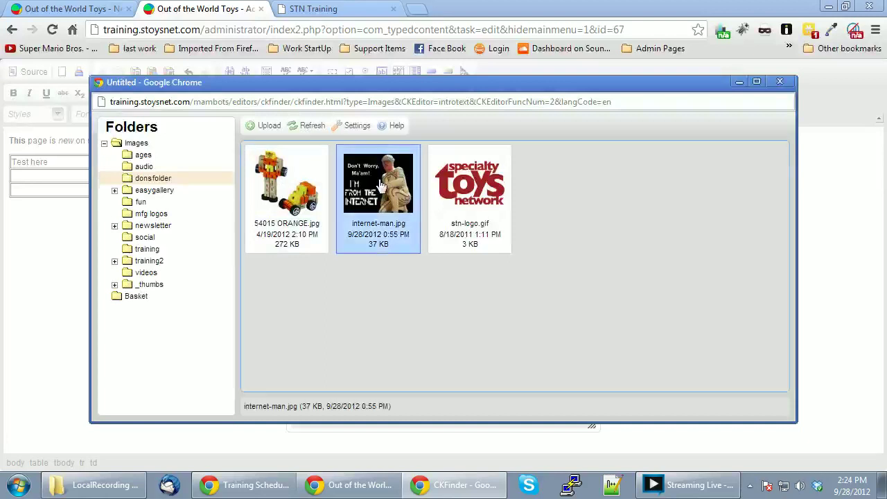
double_click(380, 185)
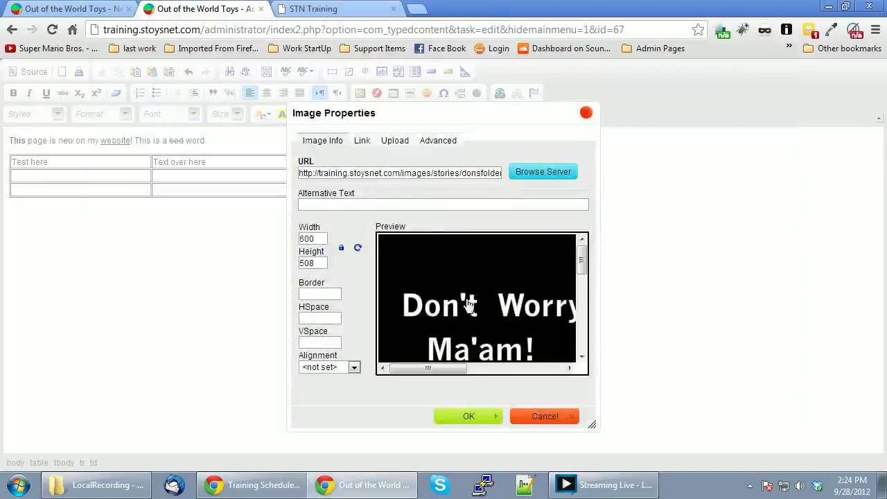
Step: Set the image width to 140 and alignment Left, then type 'Testx over here' in the middle-left cell
drag(317, 238, 293, 243)
text(200)
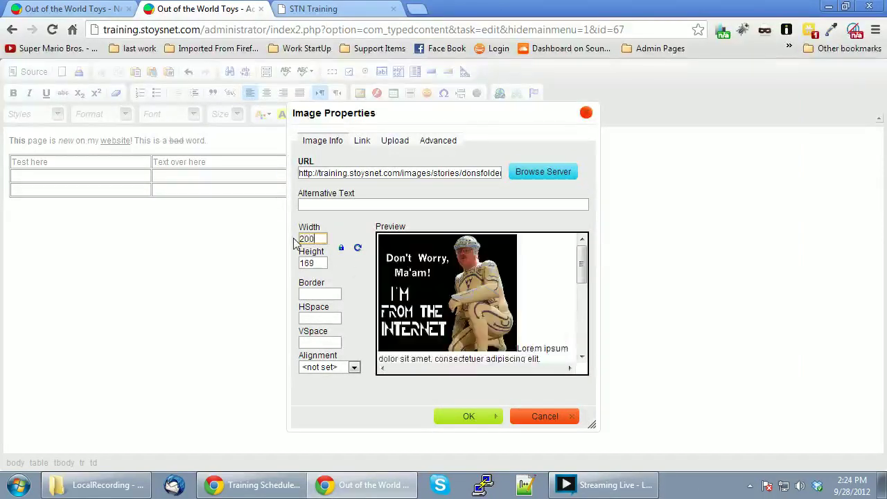
key(BackSpace)
key(BackSpace)
key(BackSpace)
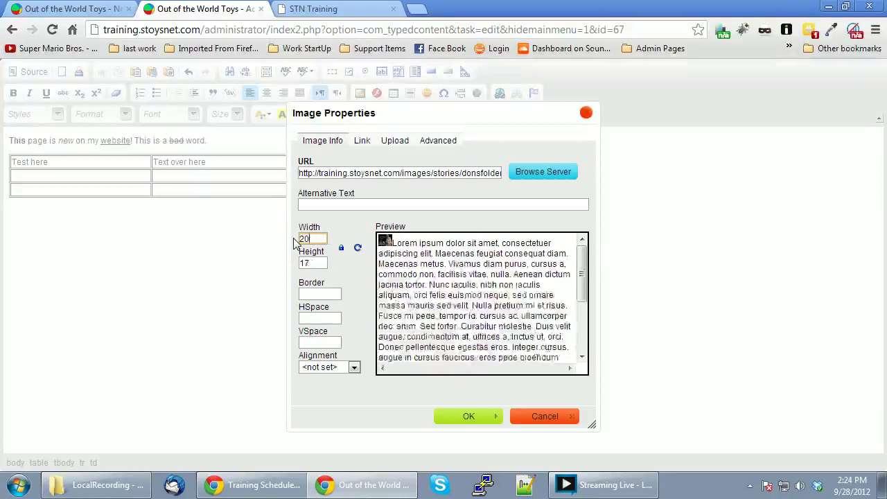
text(140)
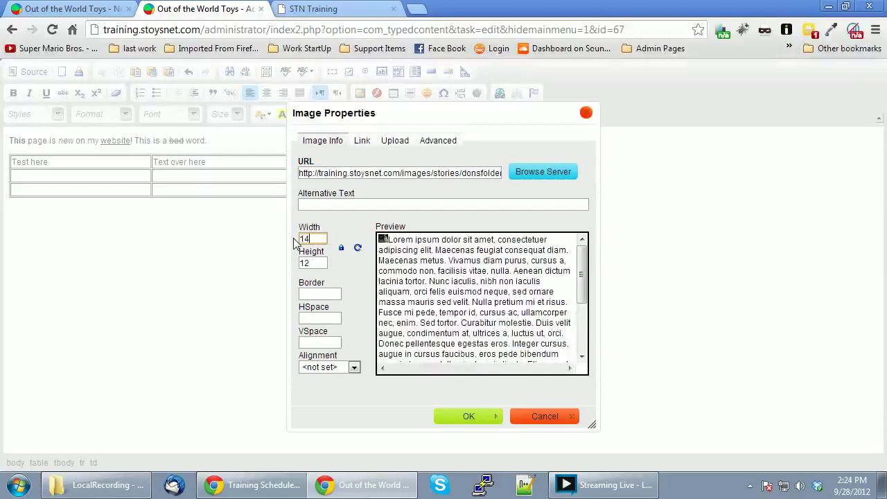
click(324, 368)
click(313, 389)
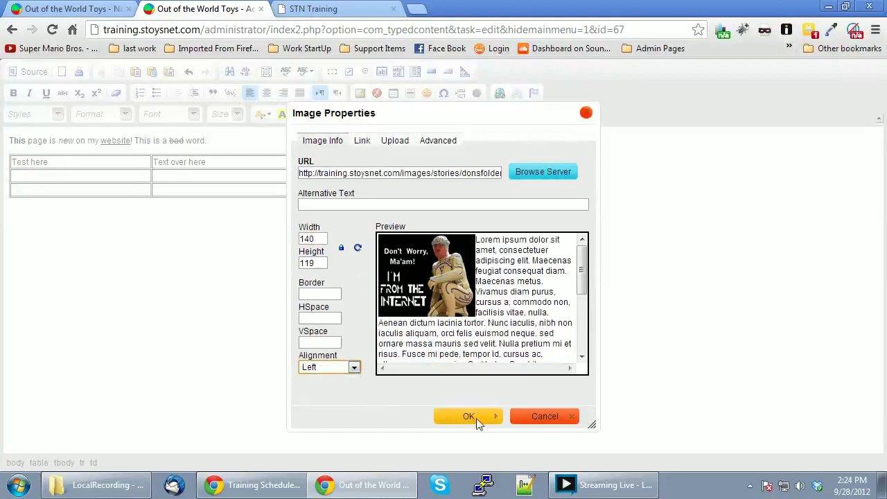
click(474, 418)
click(82, 191)
text(Testx over here)
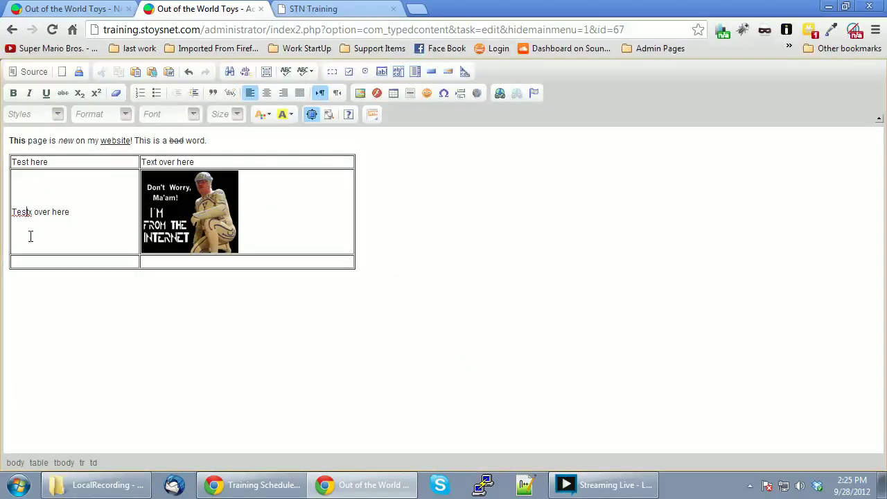
Step: Correct the typo so the middle-left cell reads 'Text over here'
key(BackSpace)
key(BackSpace)
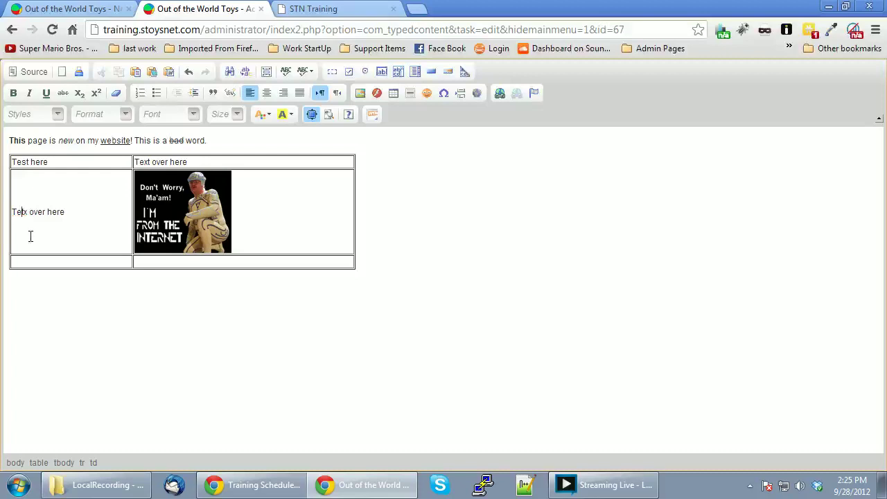
key(Delete)
text(xt)
text(t)
key(Delete)
Step: Set the table's alignment to Left in Table Properties
right_click(100, 206)
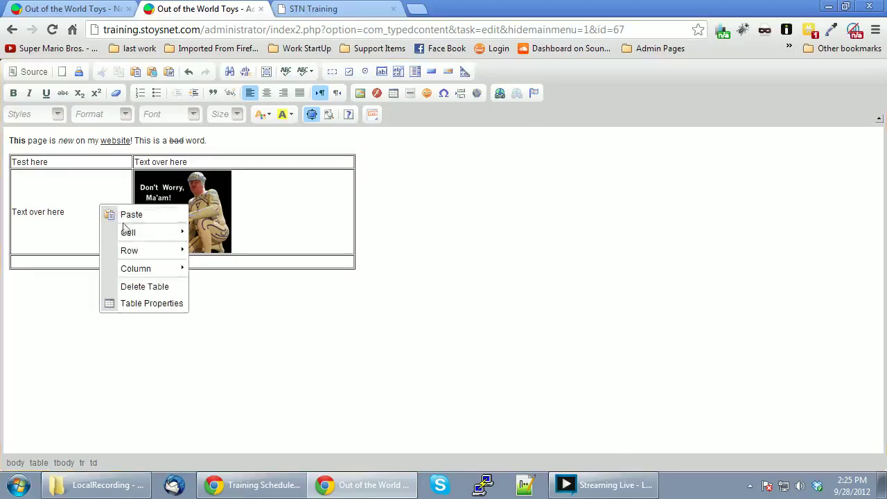
mouse_move(138, 233)
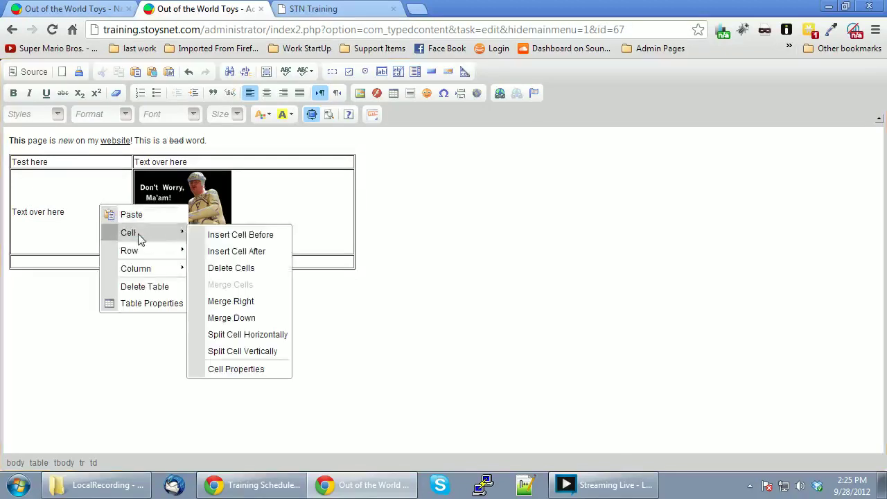
click(157, 303)
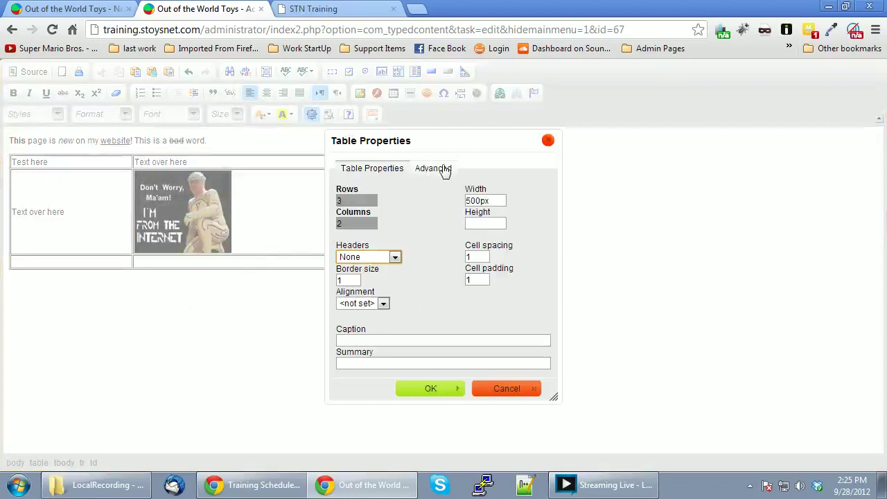
click(384, 302)
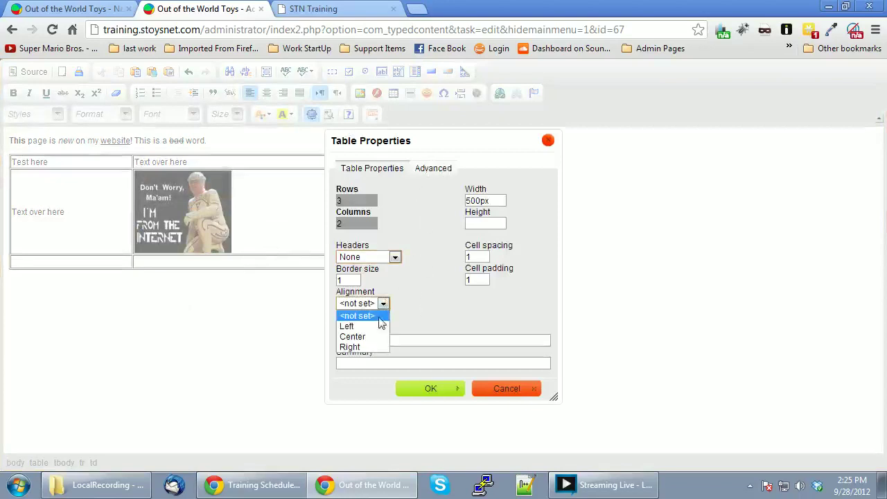
click(377, 326)
click(452, 392)
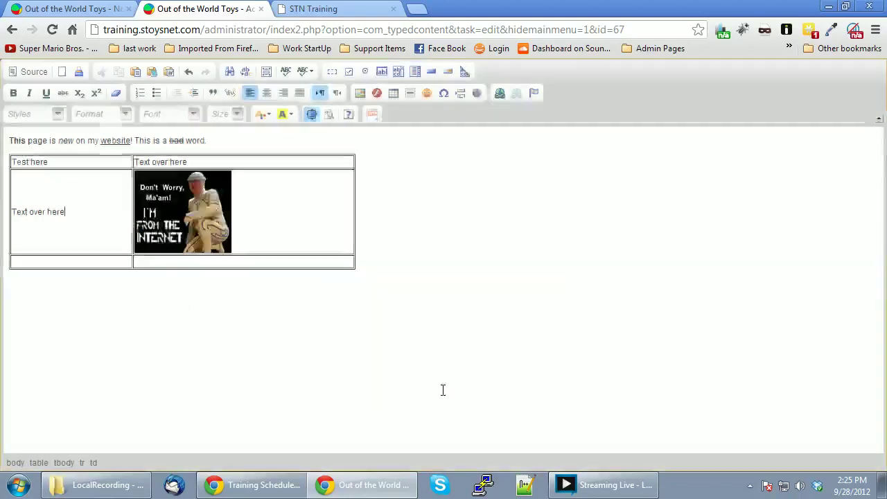
Step: Set the middle-left cell's vertical alignment to Top in Cell Properties
right_click(92, 220)
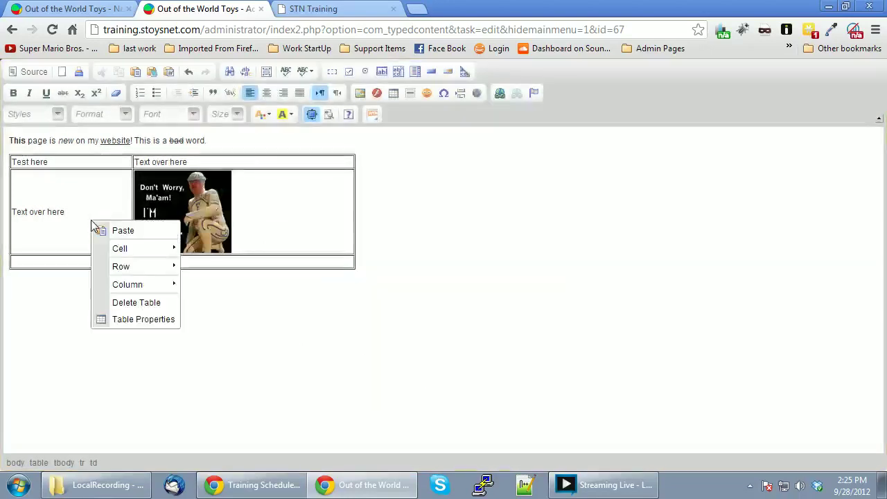
mouse_move(149, 255)
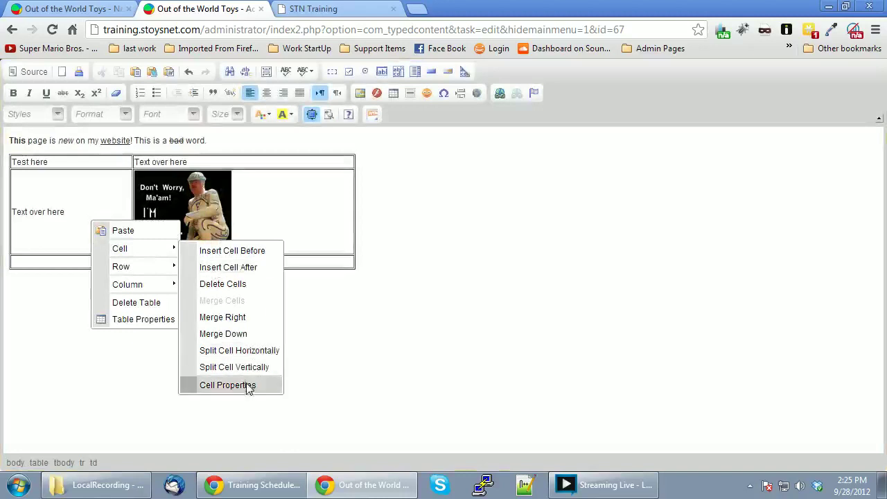
click(243, 385)
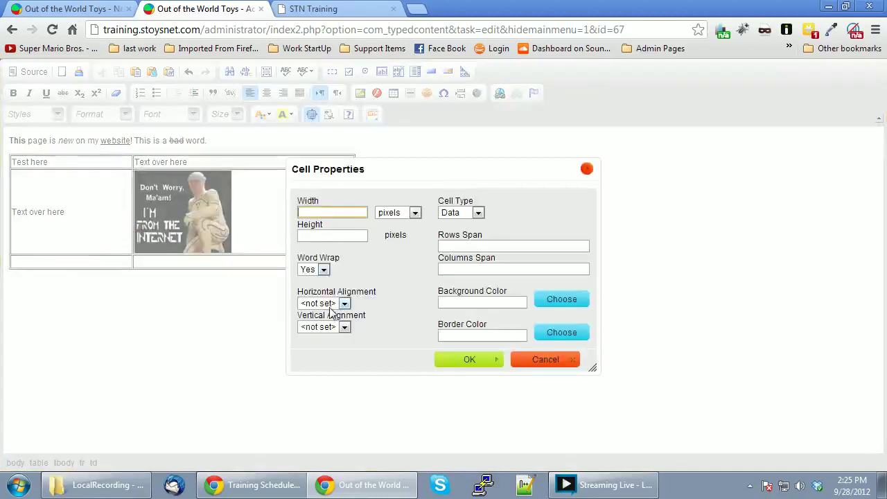
click(344, 328)
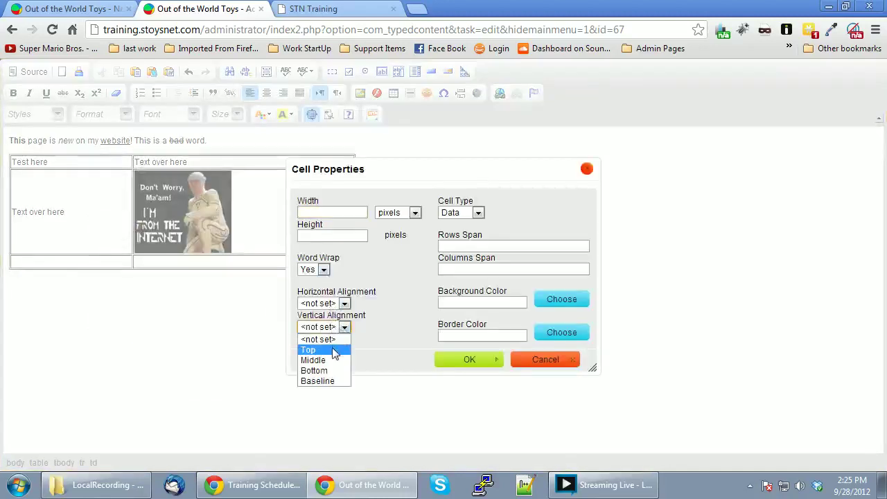
click(325, 348)
click(469, 361)
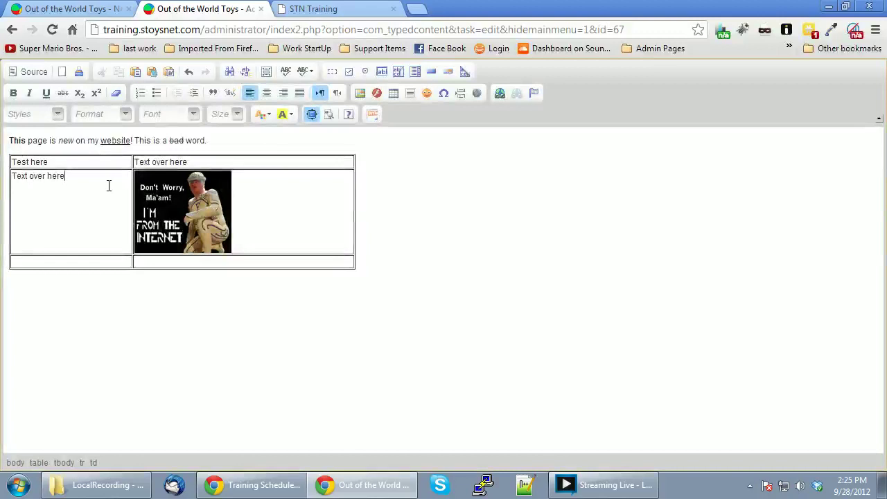
Step: Select text in the middle-left cell and first paragraph, then clear the selection
click(266, 143)
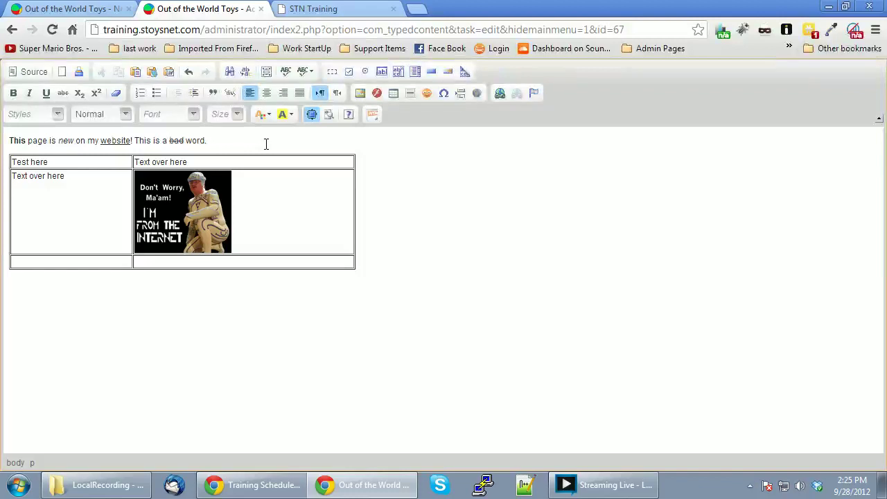
drag(81, 178, 9, 177)
click(47, 178)
drag(70, 178, 15, 176)
drag(29, 142, 86, 141)
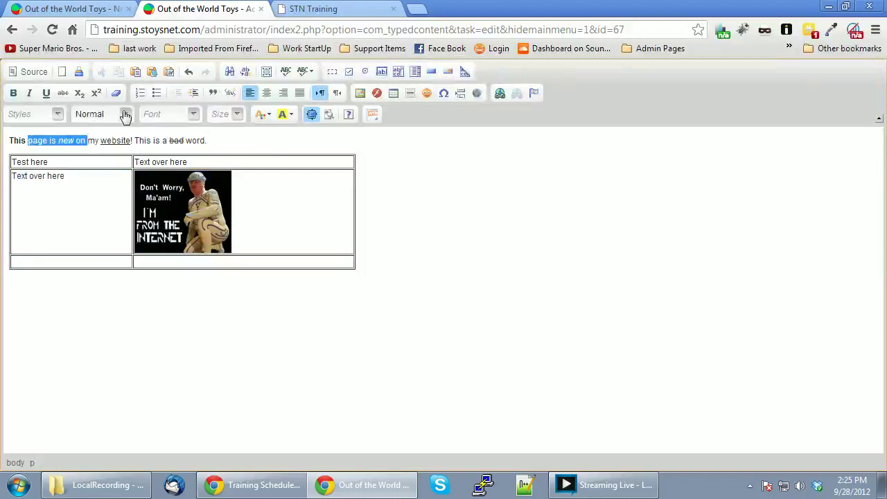
click(93, 143)
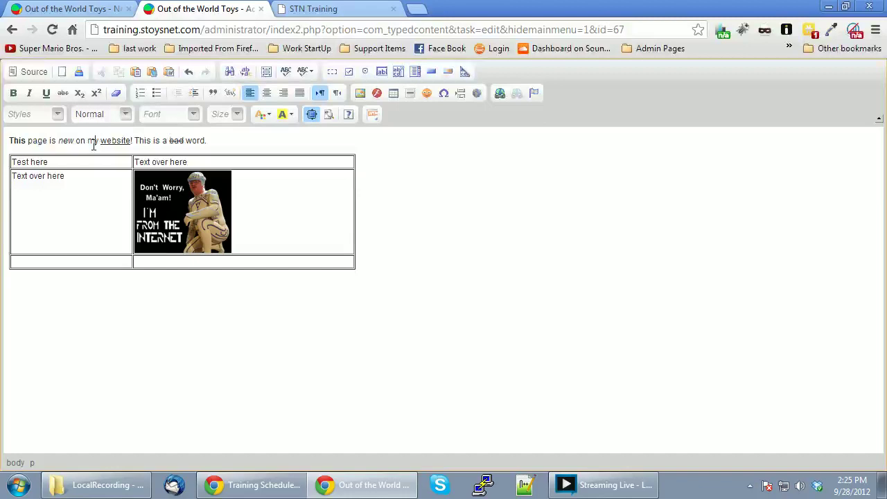
Step: Check the live New Website Page, which still reads only 'This page is new on my website!'
click(74, 8)
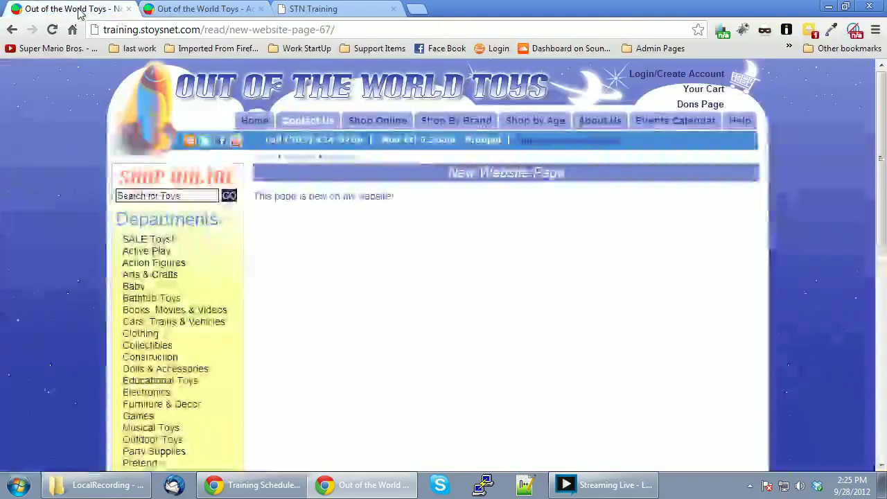
drag(393, 198, 311, 198)
click(335, 198)
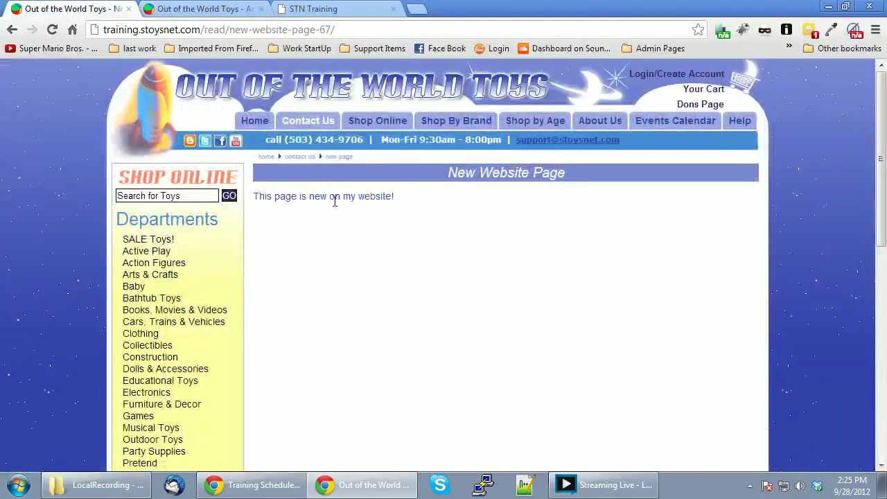
drag(446, 181, 622, 171)
click(634, 178)
drag(447, 173, 565, 173)
click(565, 172)
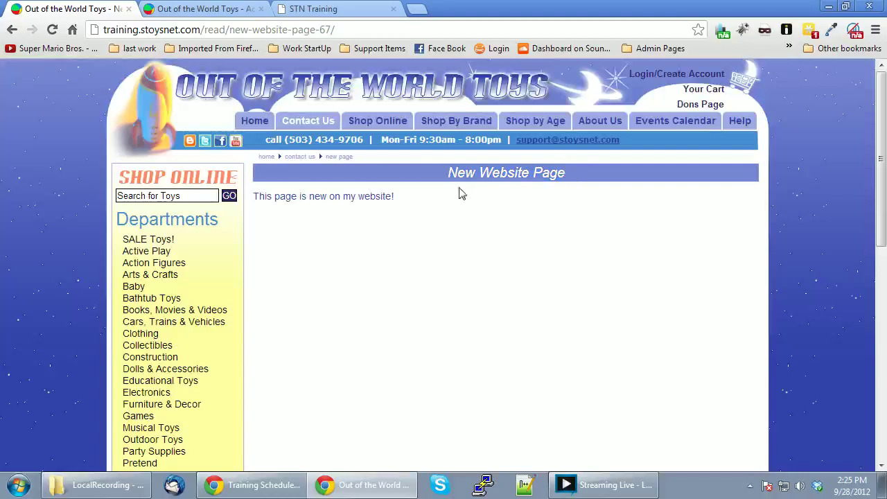
Step: In the editor, add blank lines after the first sentence and type 'Paragraph'
click(179, 9)
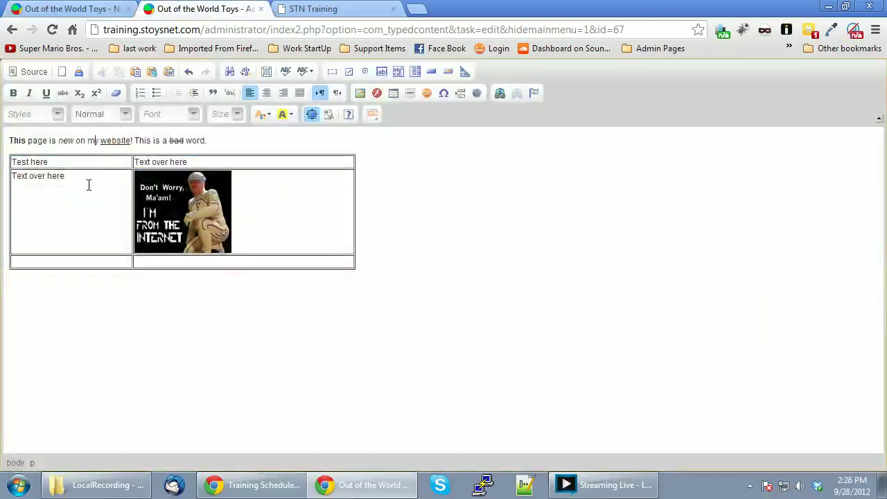
click(239, 137)
key(Return)
key(Return)
key(Return)
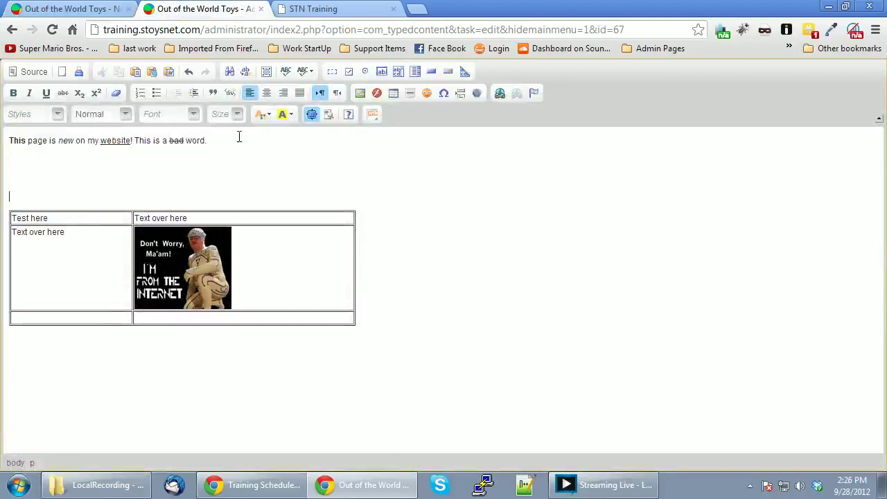
text(Paragra)
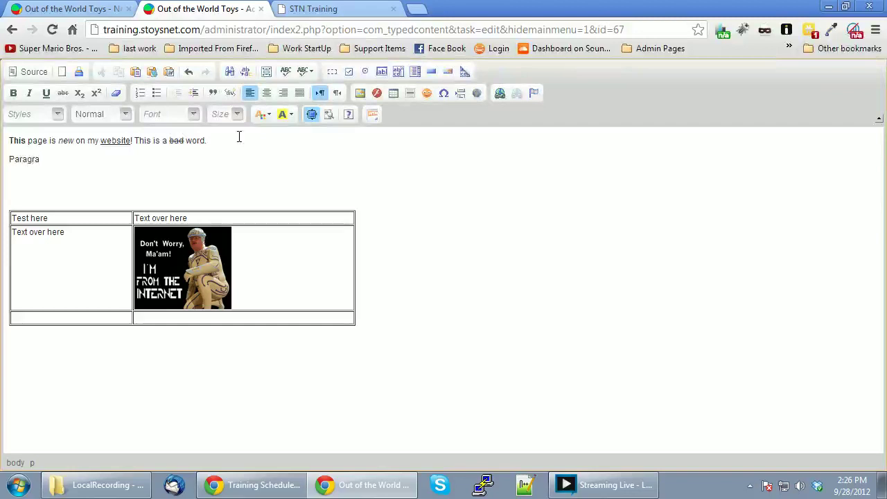
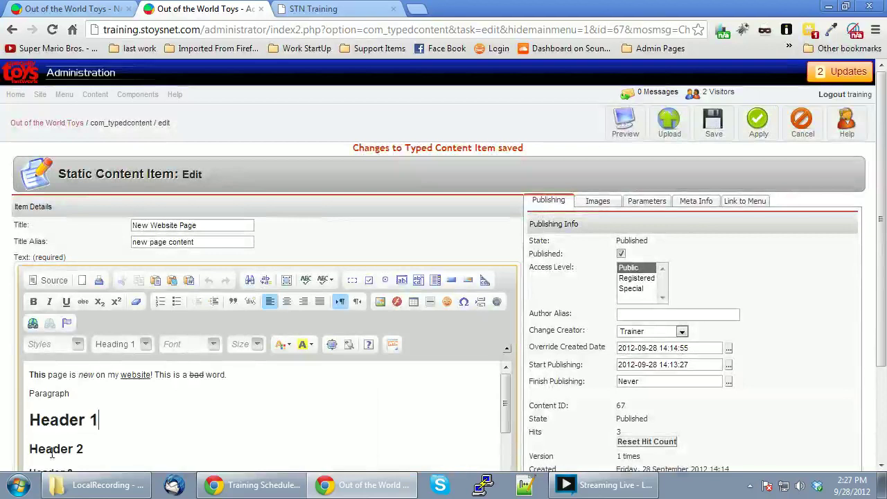
Step: Reload the live New Website Page and inspect its title, Header 2 and Header 3
click(63, 9)
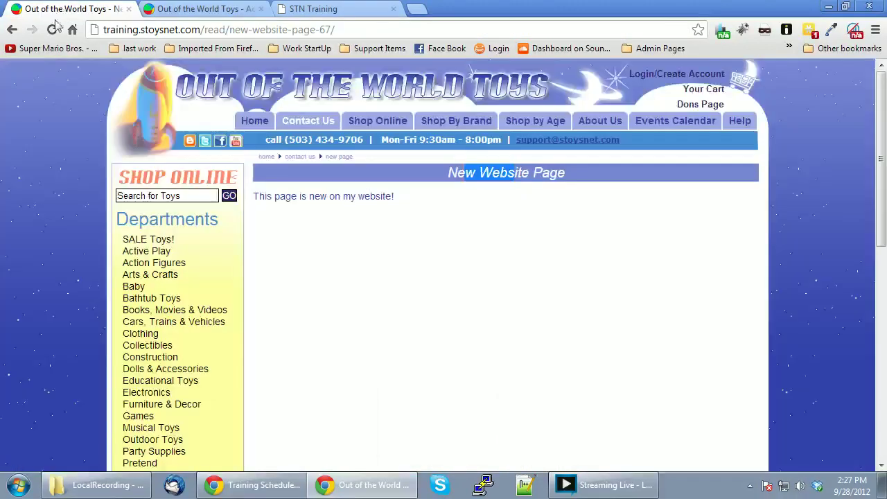
click(55, 31)
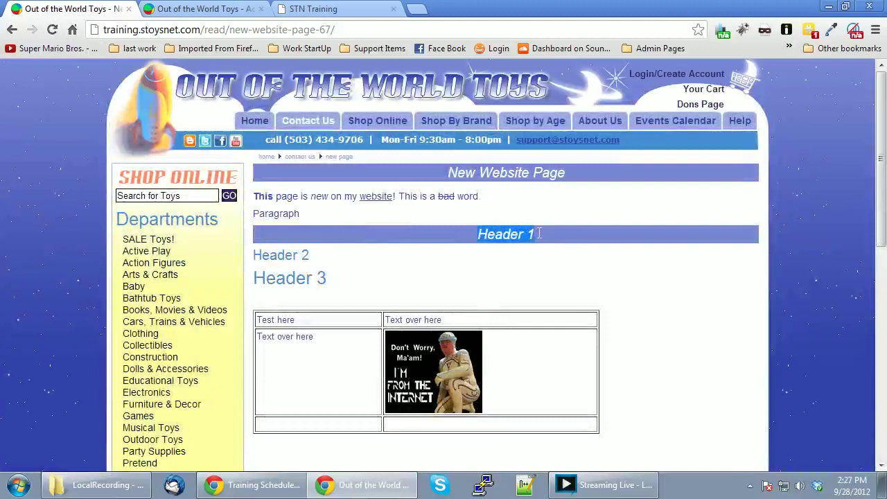
drag(568, 178, 444, 182)
click(451, 214)
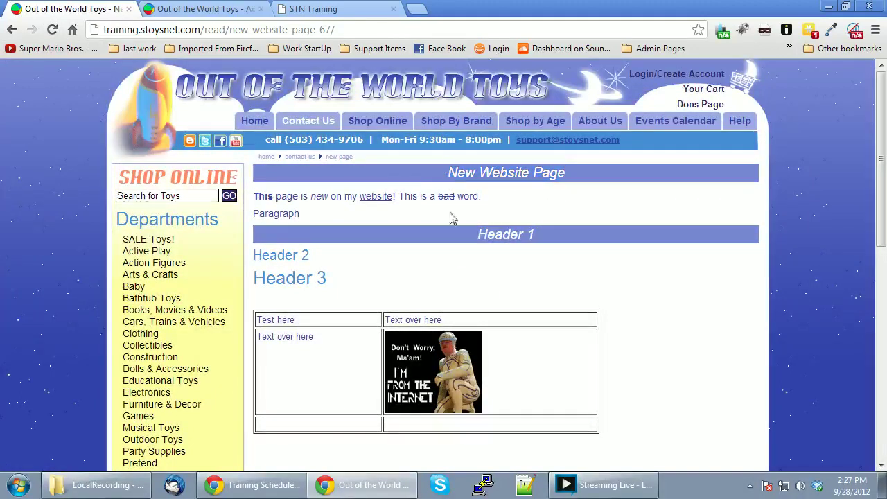
double_click(278, 255)
click(279, 286)
triple_click(280, 286)
click(366, 287)
Step: Back in the admin editor, select the image in the table
click(236, 9)
scroll(222, 415, down, 5)
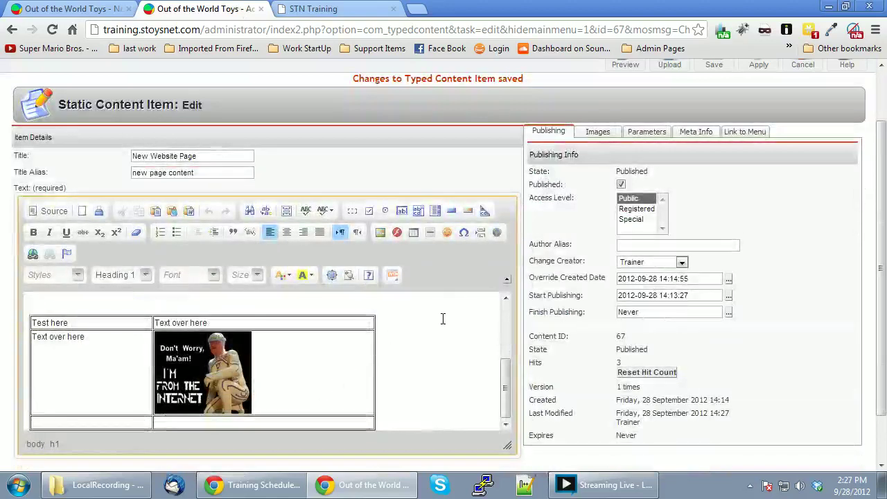
click(197, 377)
Step: Insert 'ASTRA' before 'website' in the first line and select 'ASTRA website'
click(404, 359)
drag(502, 390, 501, 339)
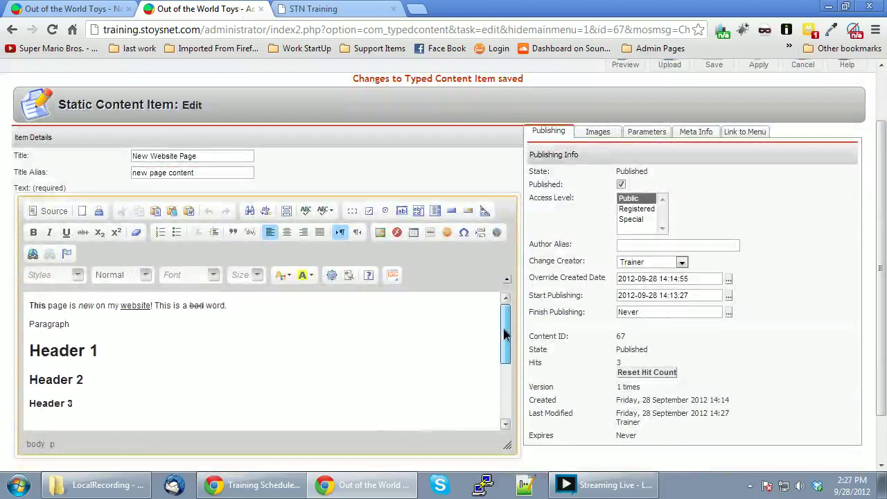
double_click(128, 305)
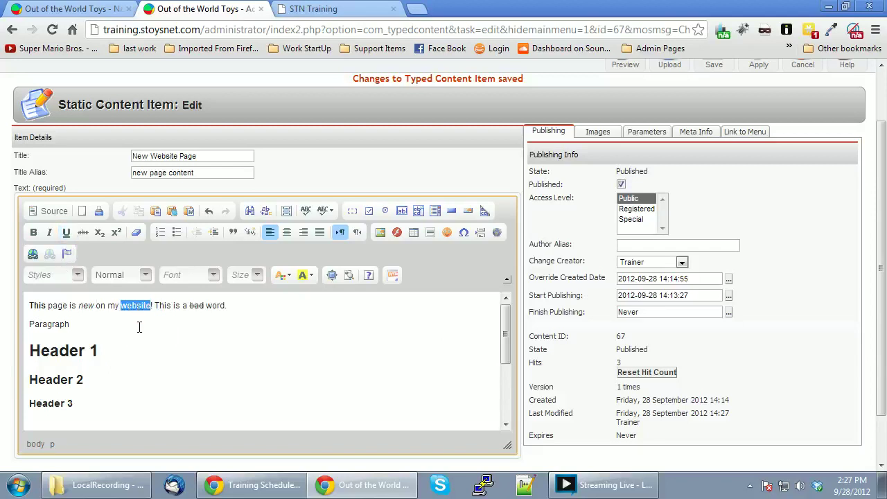
click(122, 307)
text(ASTRA)
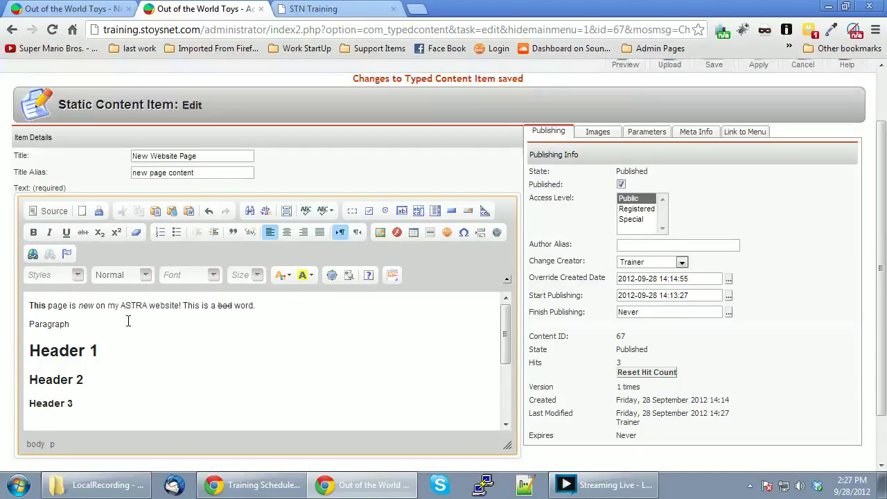
drag(122, 305, 174, 306)
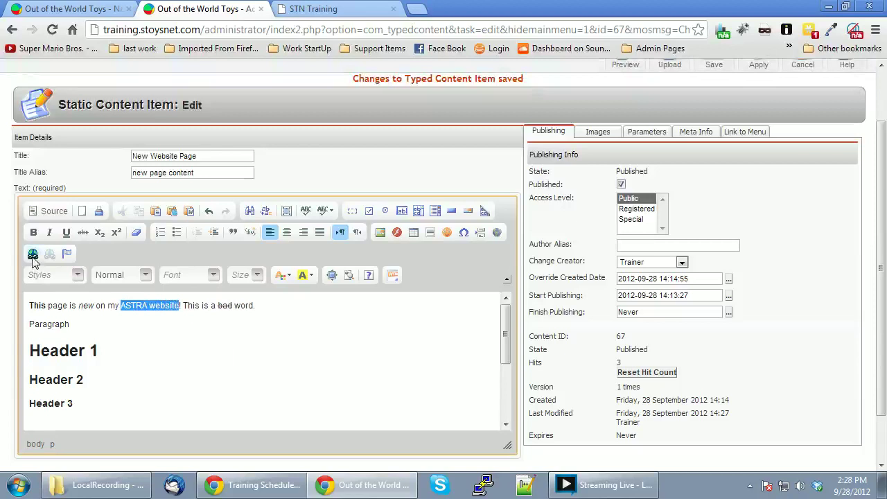
Step: Link 'ASTRA website' to astratoy.org, opening in a New Window (_blank)
click(33, 255)
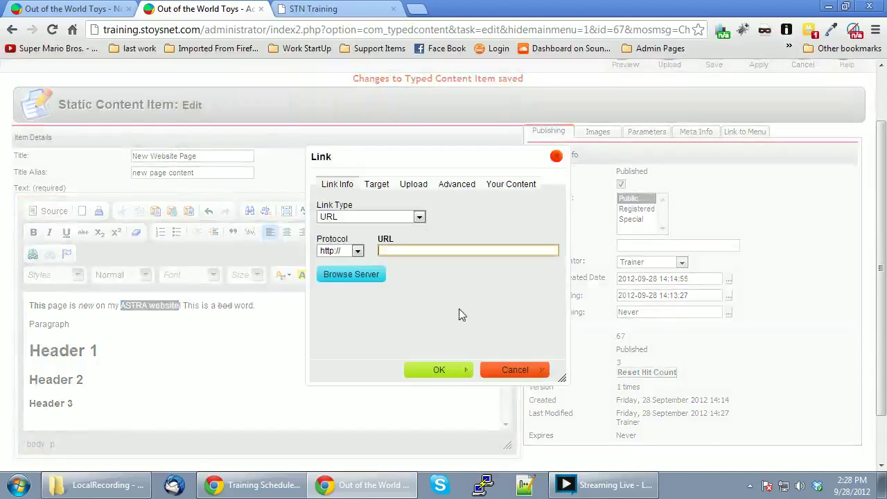
click(401, 250)
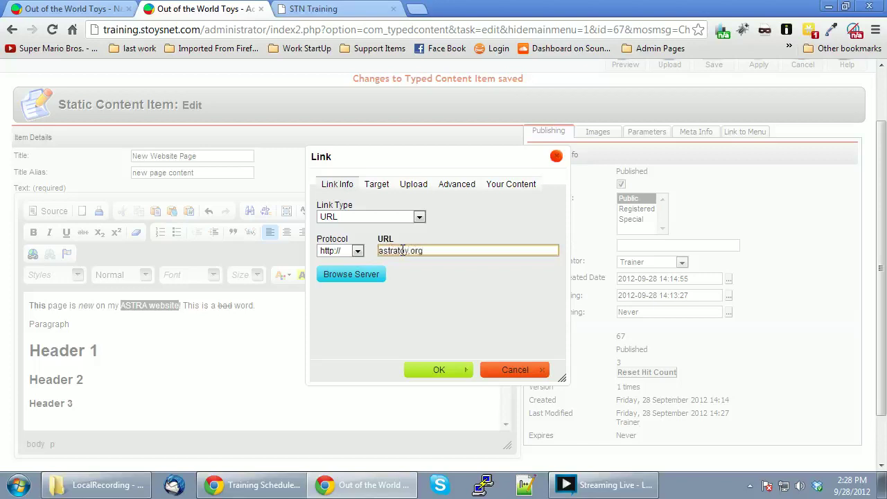
click(424, 279)
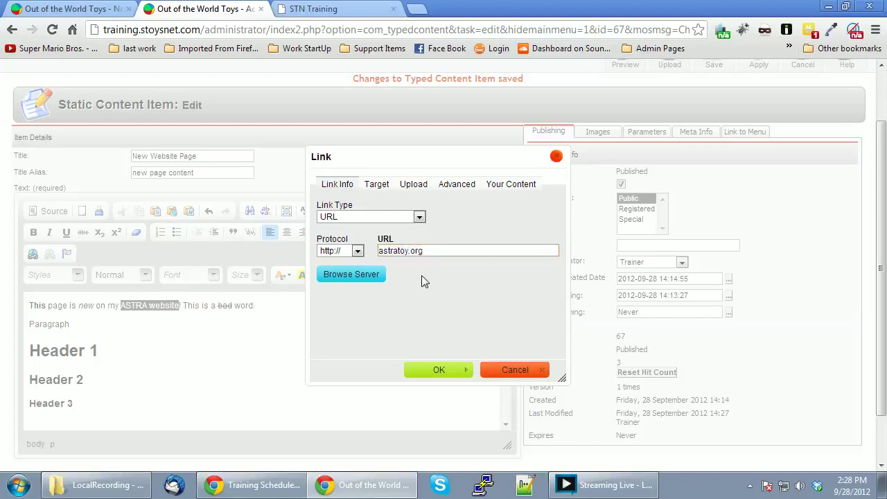
click(380, 186)
click(392, 216)
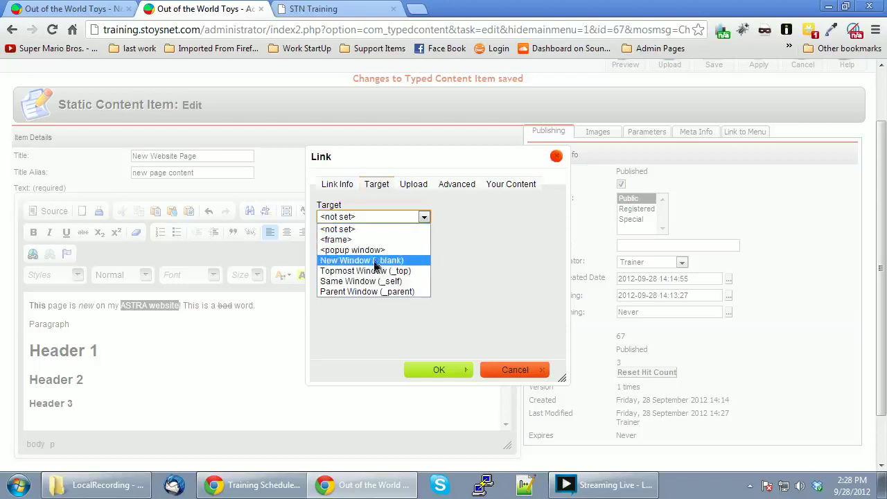
click(375, 262)
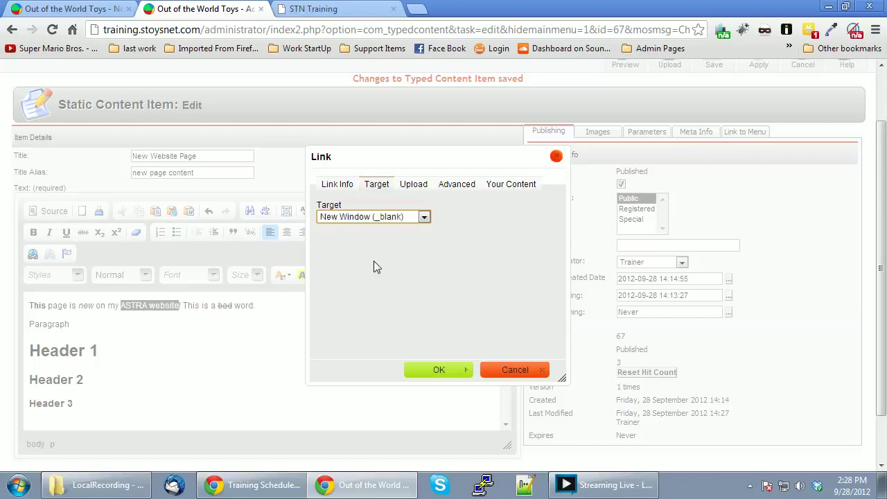
click(439, 369)
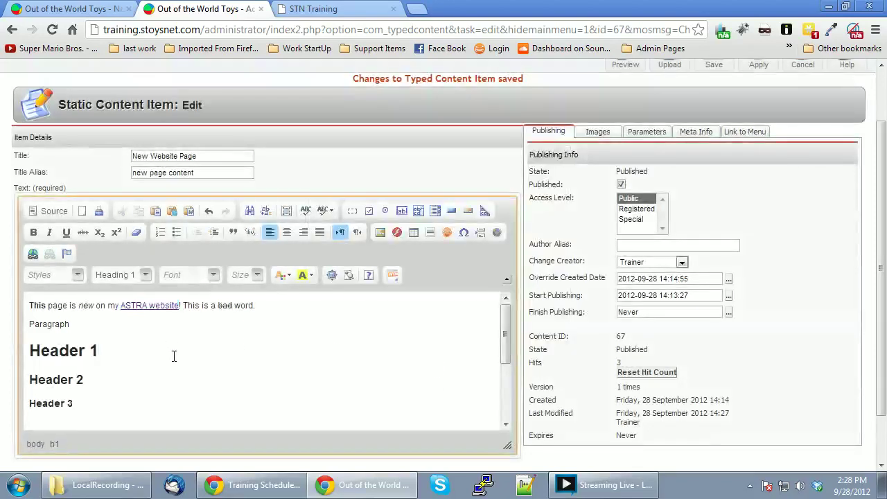
scroll(173, 359, down, 5)
scroll(172, 363, up, 5)
scroll(173, 342, down, 7)
click(201, 319)
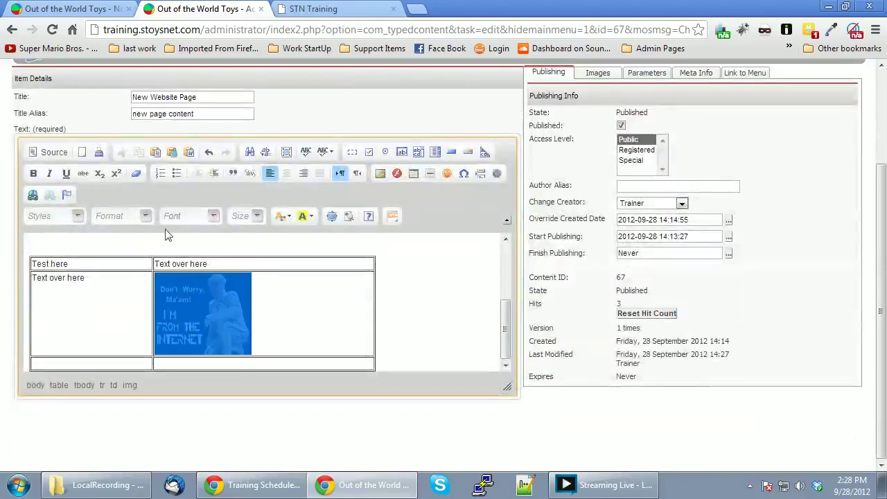
click(381, 175)
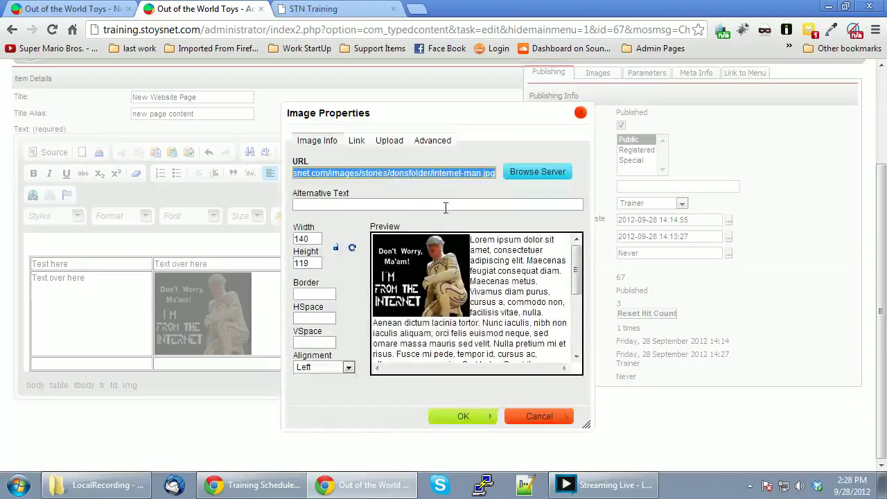
click(357, 140)
click(344, 169)
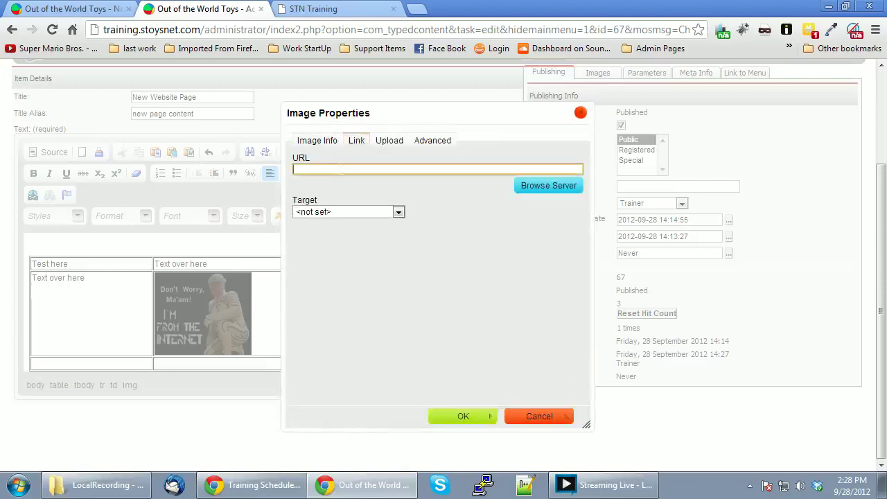
click(346, 210)
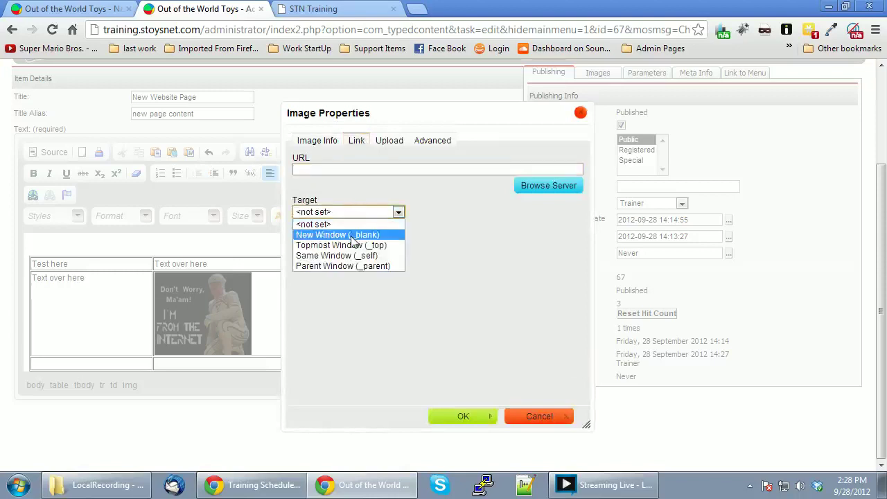
click(352, 236)
click(323, 169)
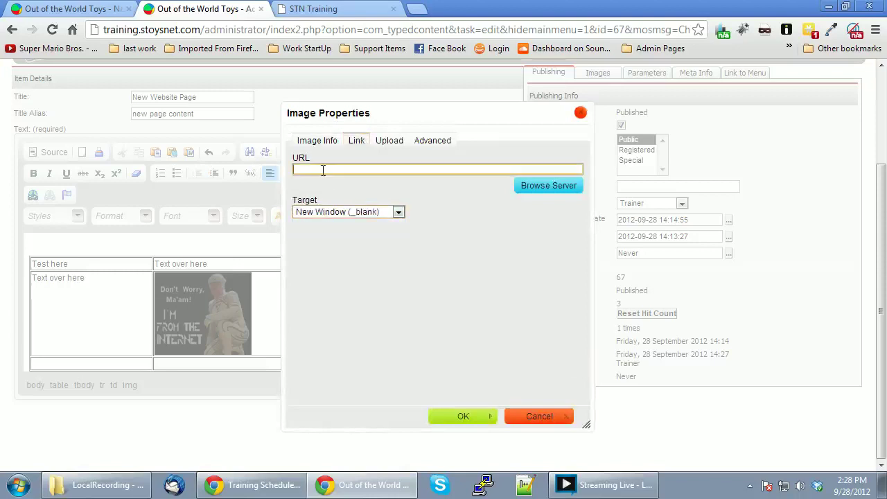
text(http://www.astratoy.org)
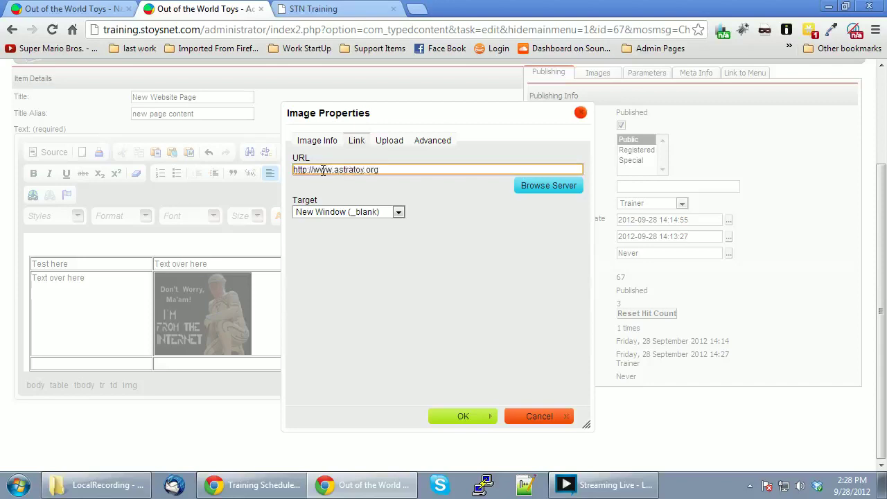
click(467, 415)
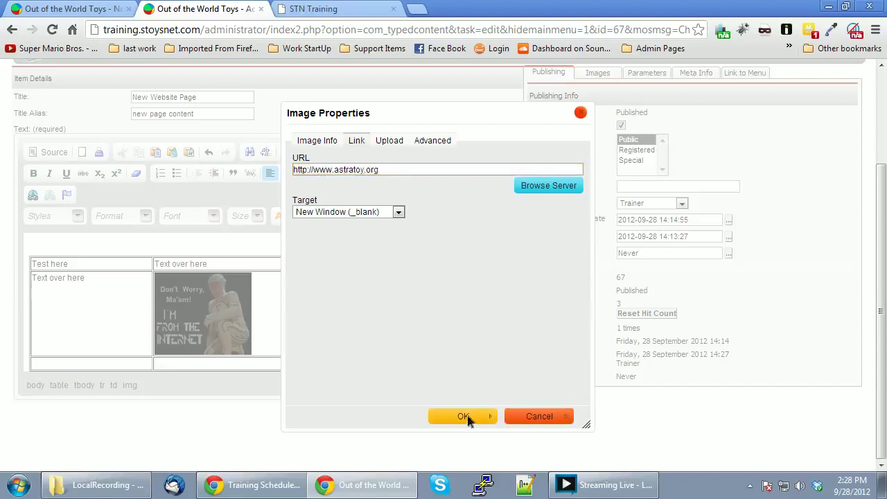
Step: Verify the image's link address and save the content item
click(186, 299)
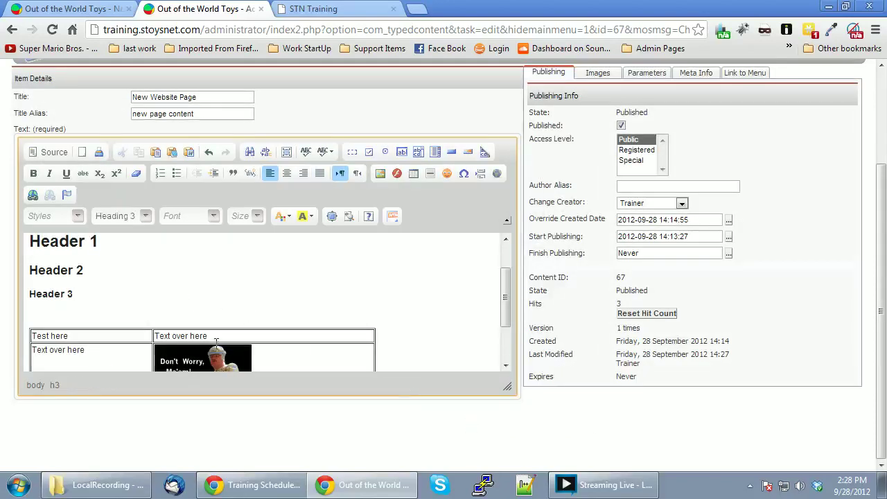
click(214, 364)
scroll(216, 300, down, 1)
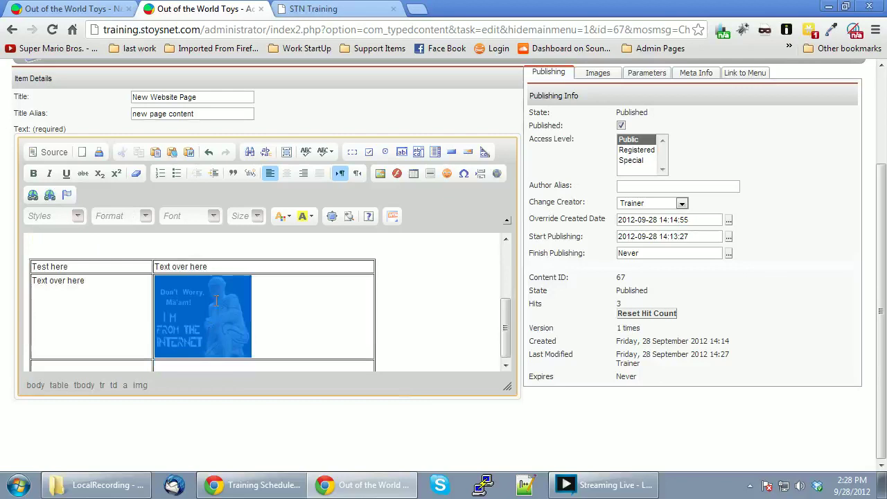
click(34, 196)
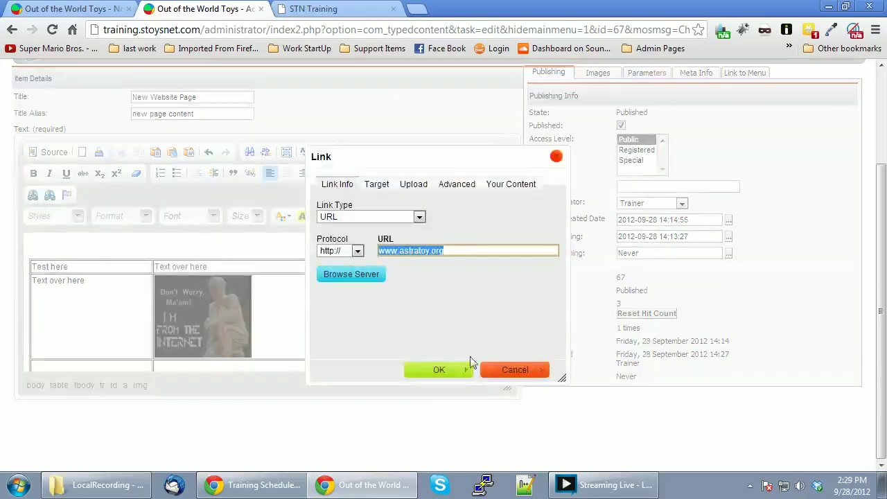
click(522, 363)
click(436, 303)
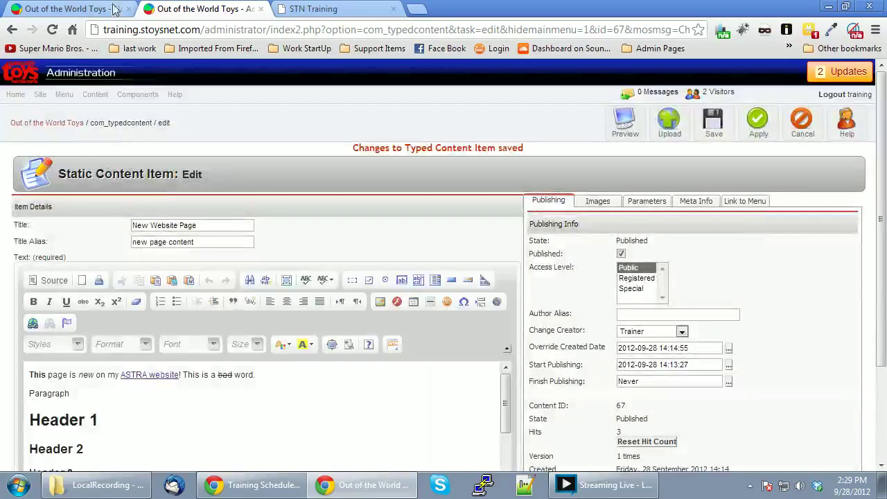
click(114, 9)
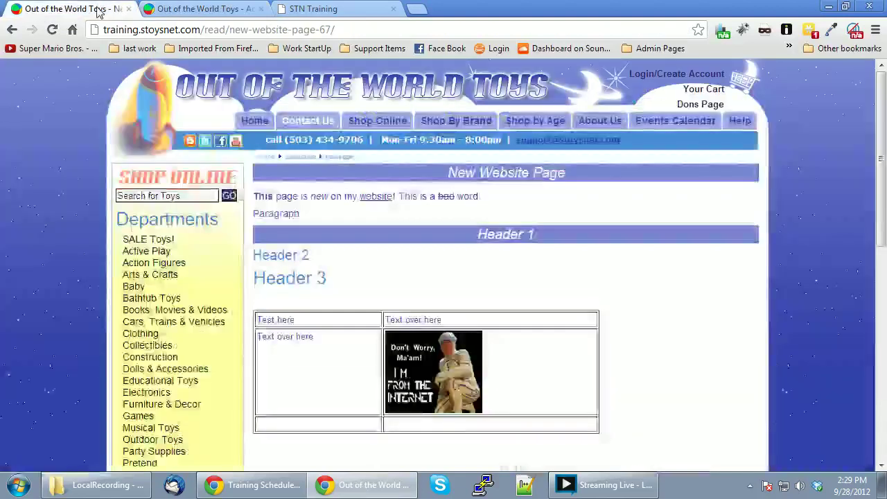
Step: Reload the live page and test the ASTRA website link, closing the ASTRA tab afterwards
click(54, 30)
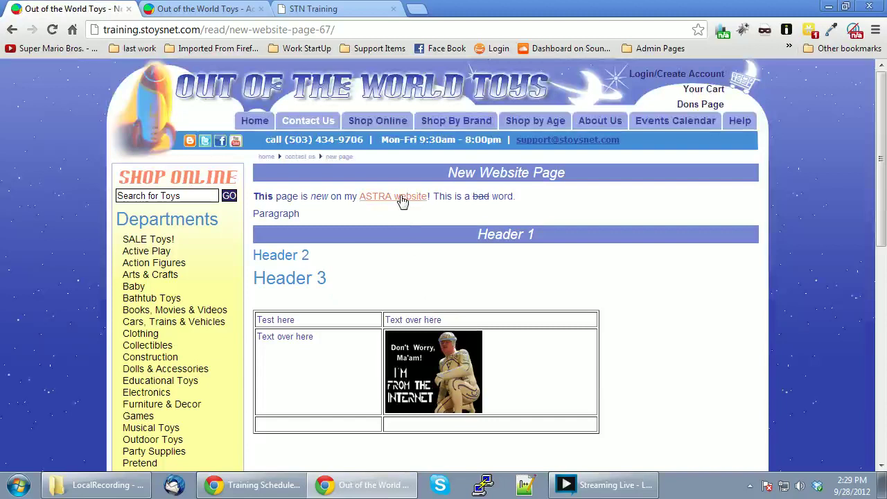
click(402, 200)
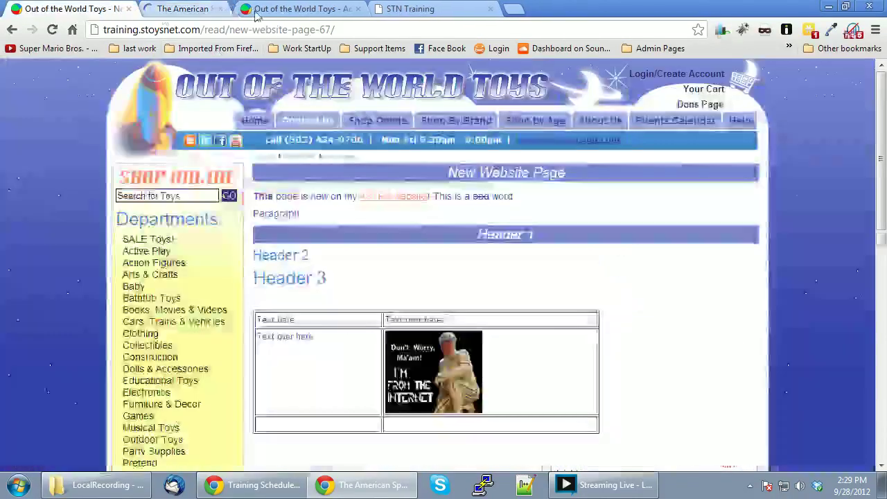
click(260, 9)
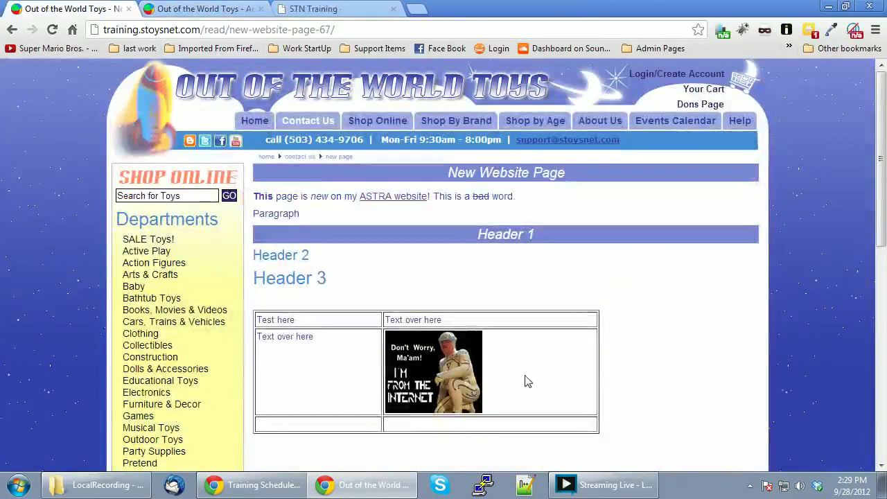
scroll(525, 381, down, 2)
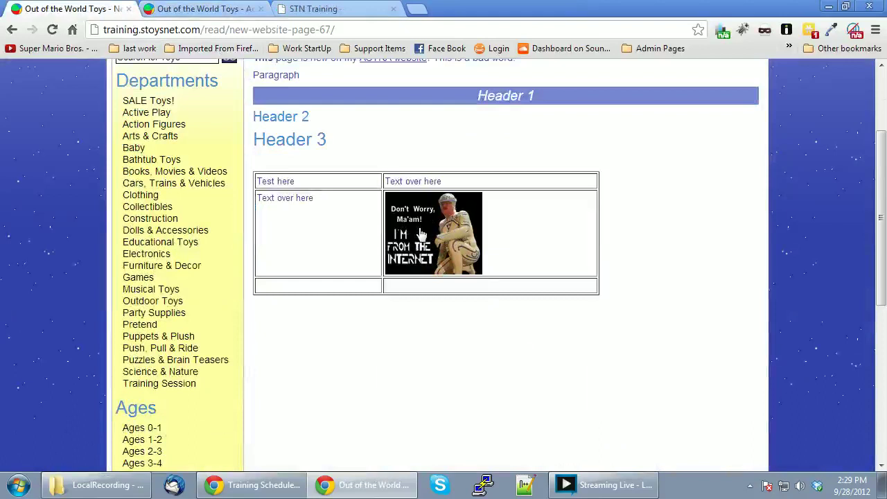
Step: Test the table image's link, close that ASTRA tab, and return to the editor after Header 1
click(420, 234)
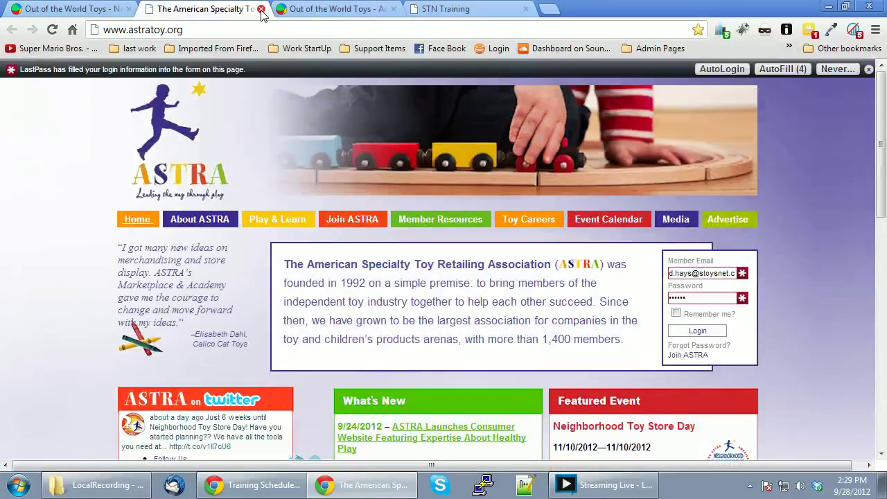
click(261, 9)
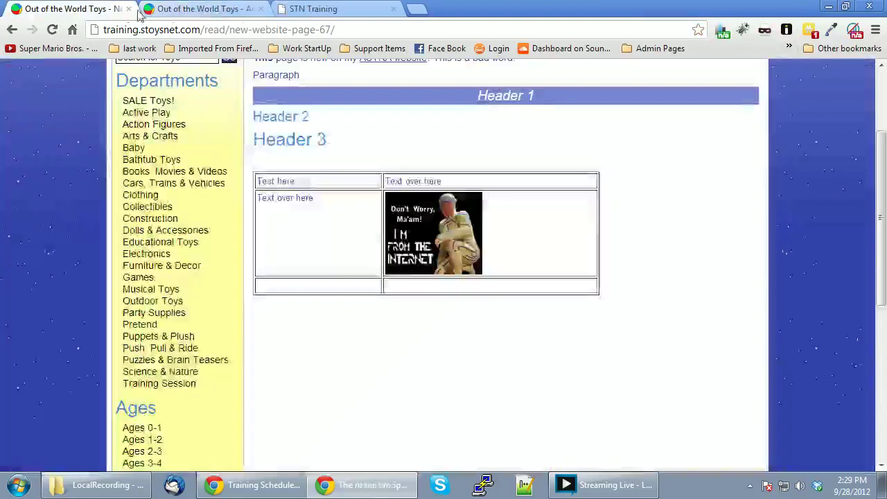
scroll(350, 366, up, 2)
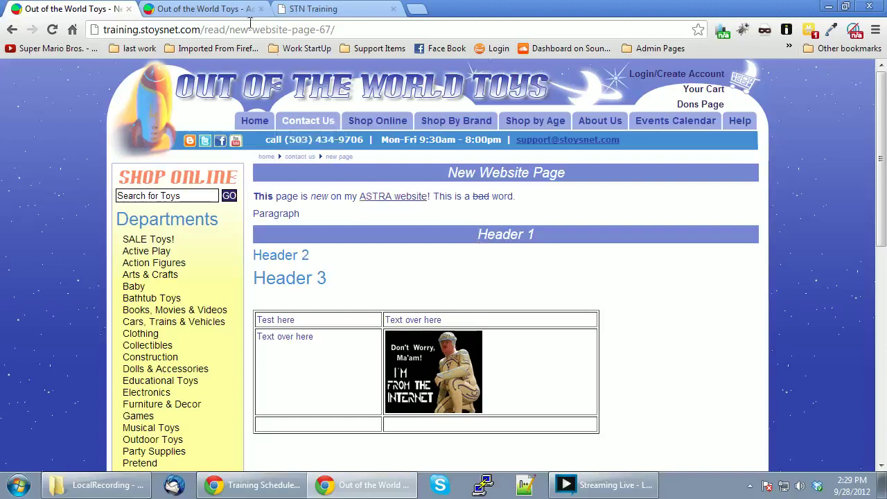
click(231, 9)
click(171, 424)
scroll(171, 425, down, 3)
scroll(171, 425, up, 3)
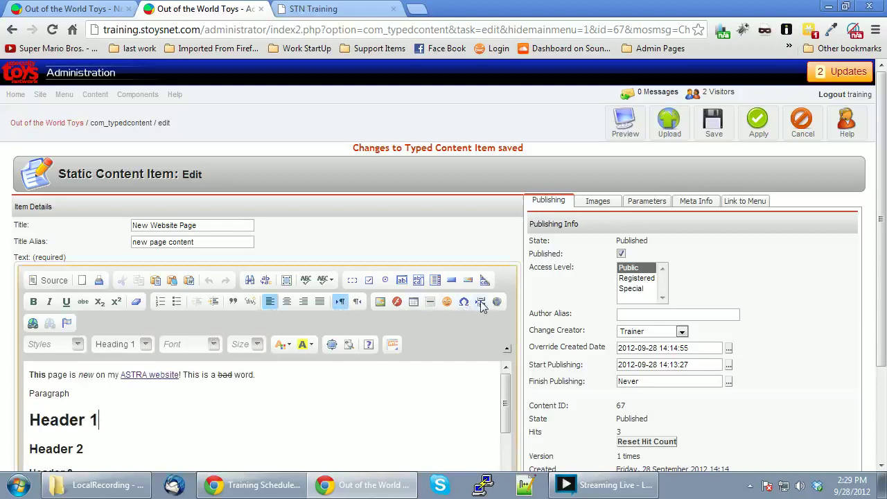
Step: Insert a horizontal rule below the Paragraph line, then select the word Paragraph
click(84, 395)
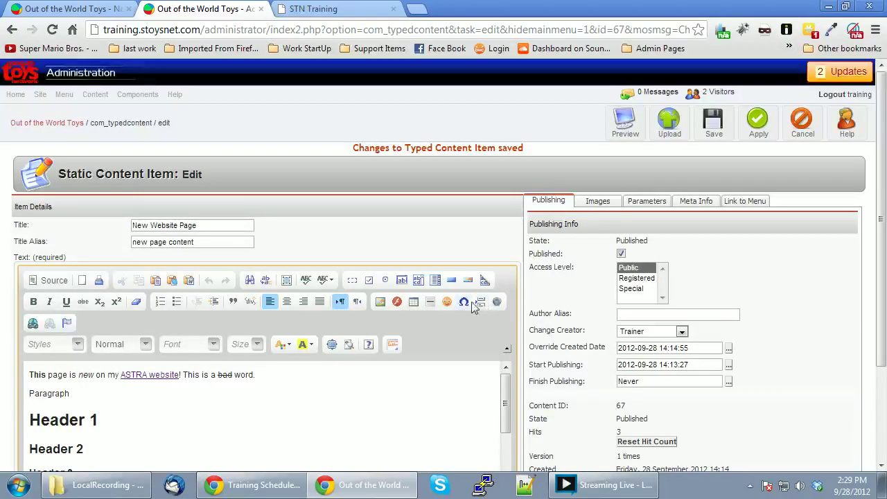
click(430, 304)
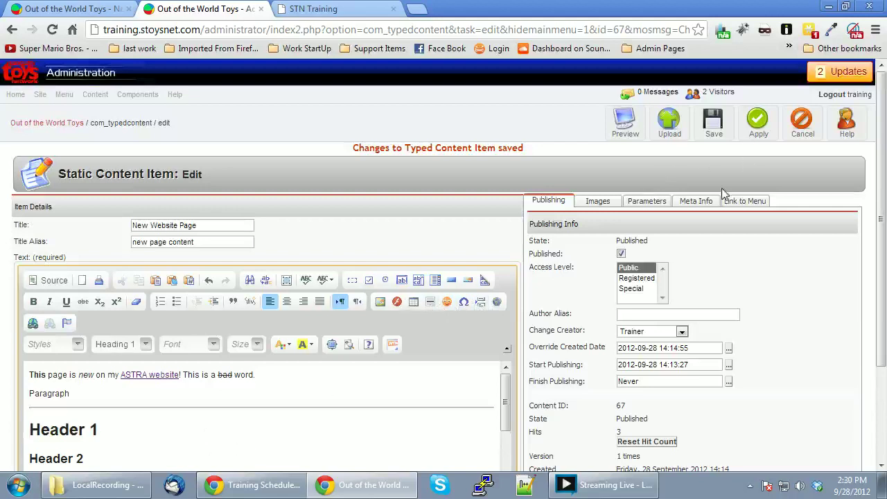
scroll(329, 433, down, 1)
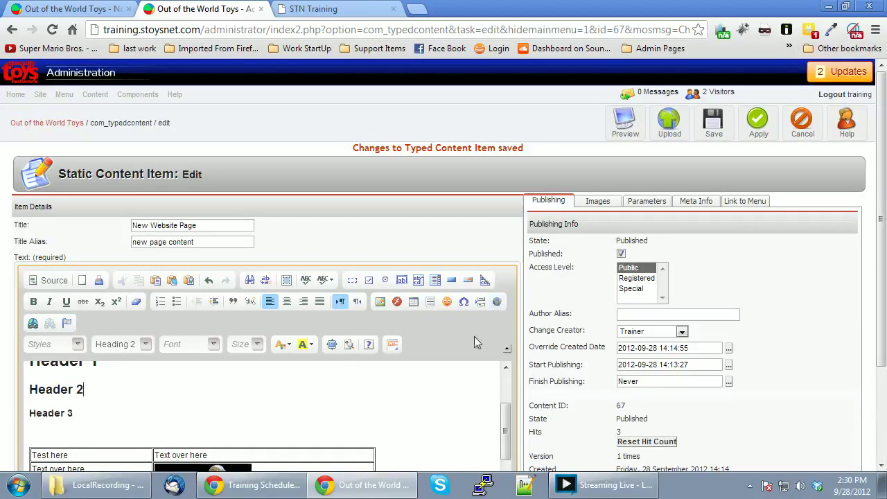
scroll(440, 382, down, 5)
scroll(440, 382, up, 10)
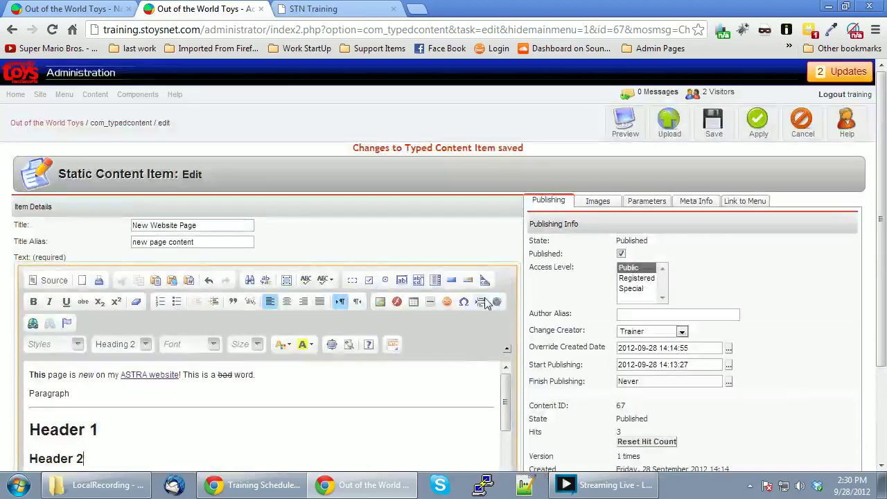
click(333, 426)
drag(71, 394, 29, 394)
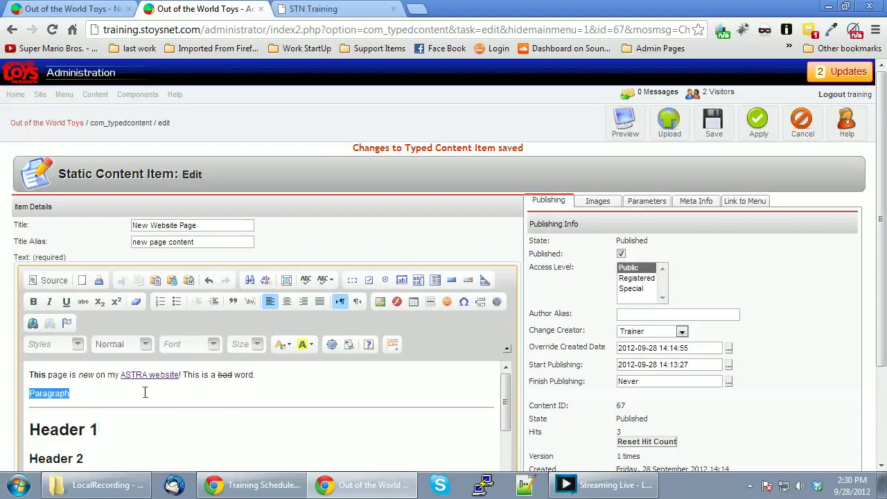
Step: Give Paragraph an orange background, pale cream text and font size 24
click(311, 344)
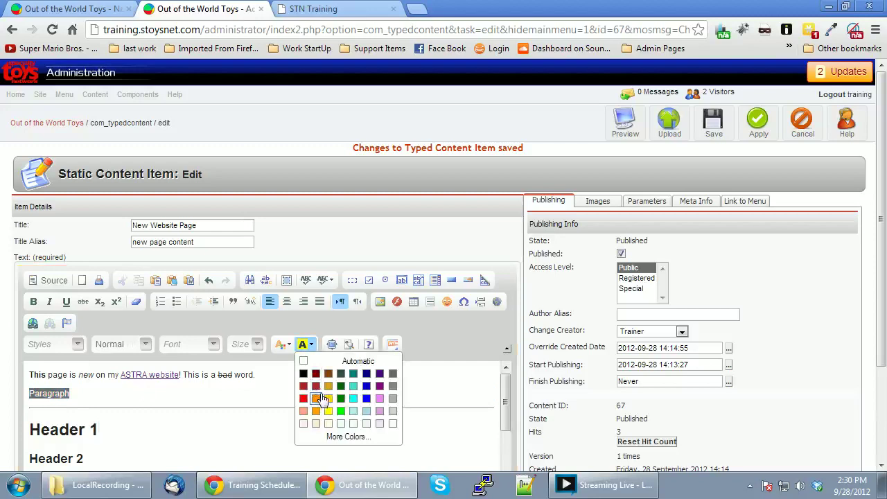
click(315, 399)
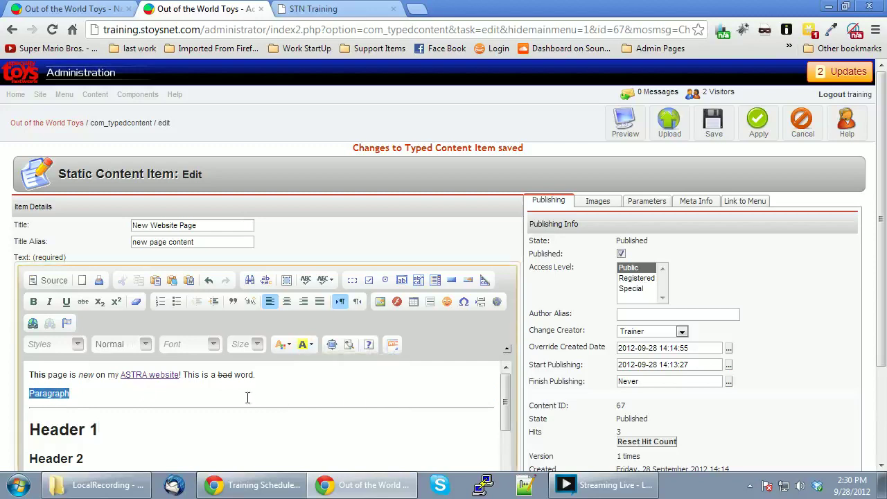
click(287, 347)
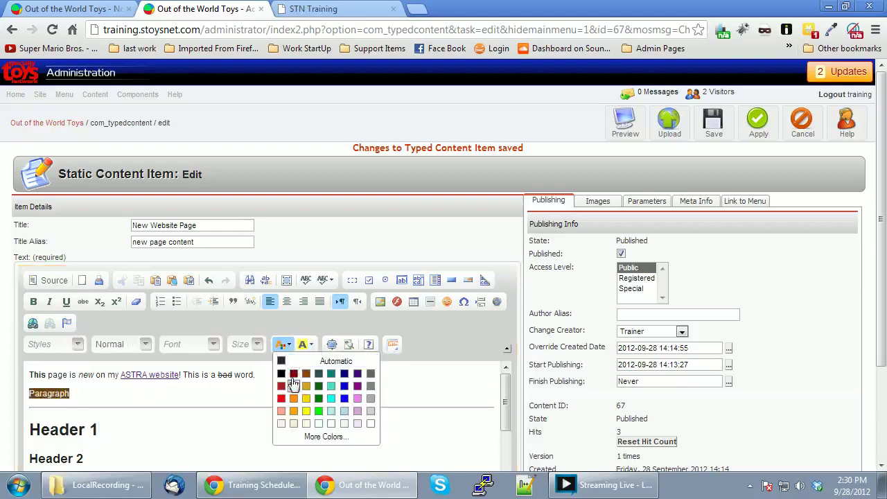
click(293, 422)
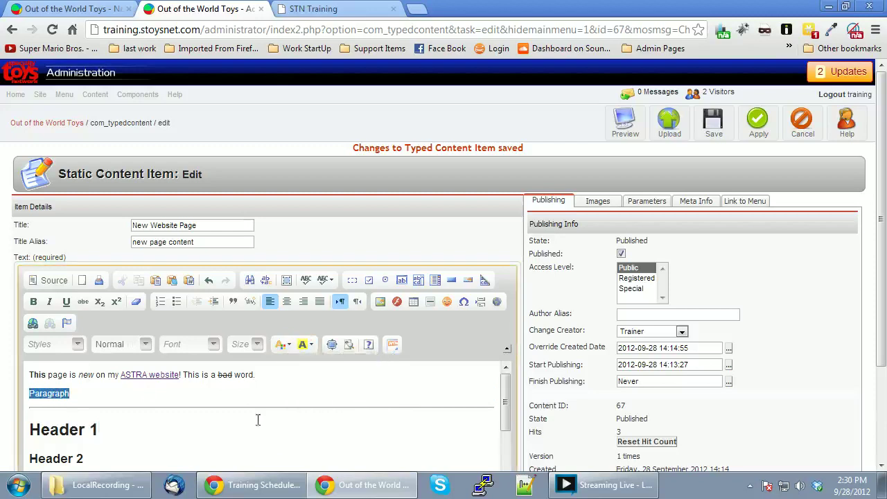
click(258, 344)
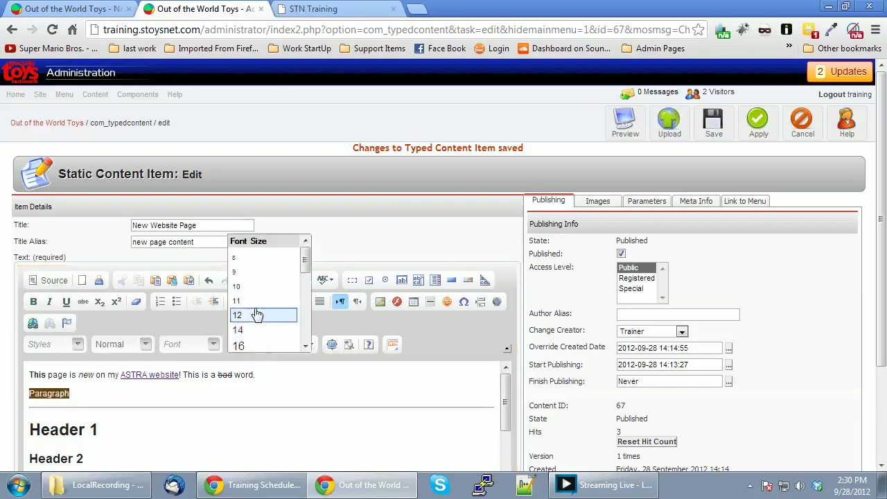
drag(309, 268, 304, 287)
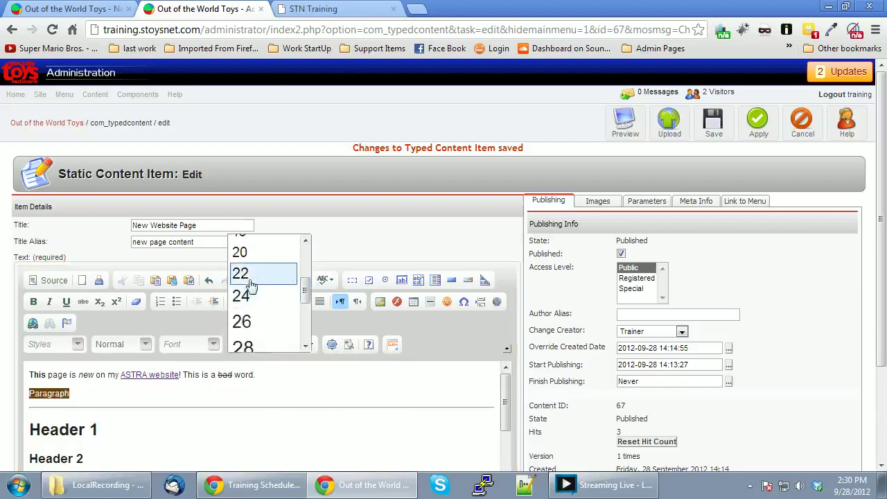
click(284, 296)
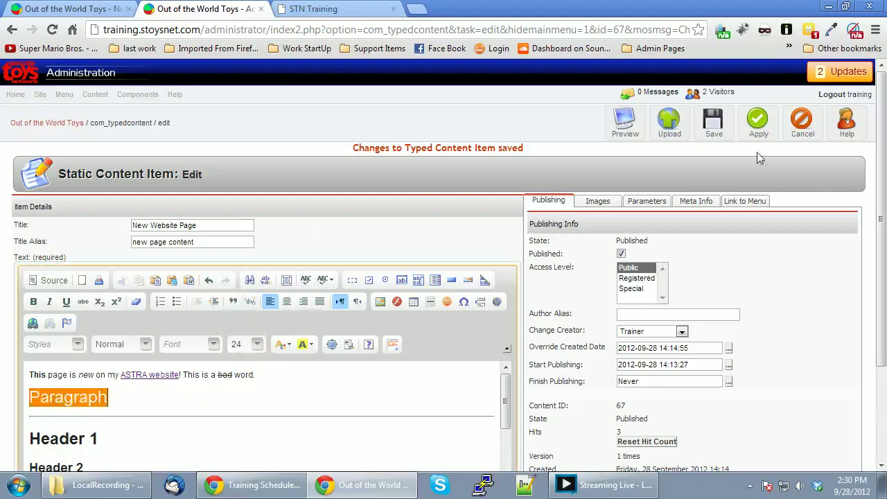
Step: Reload the live page to check the large orange Paragraph line above the rule
click(118, 9)
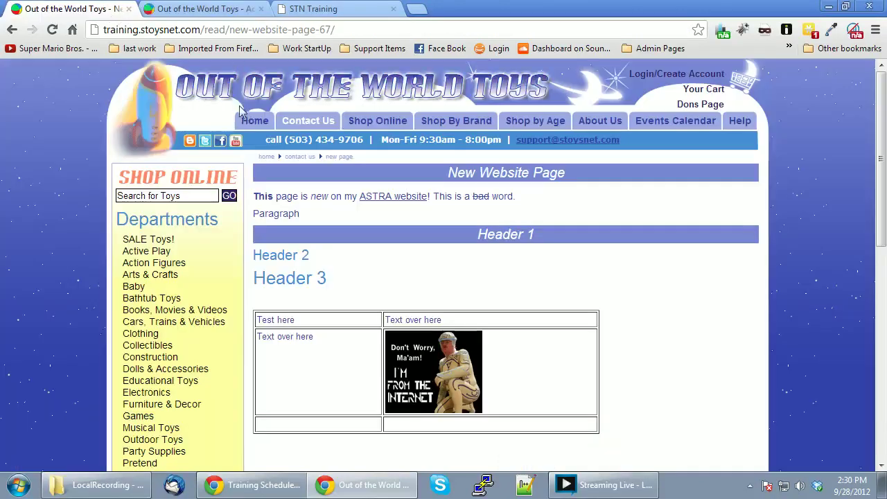
click(52, 29)
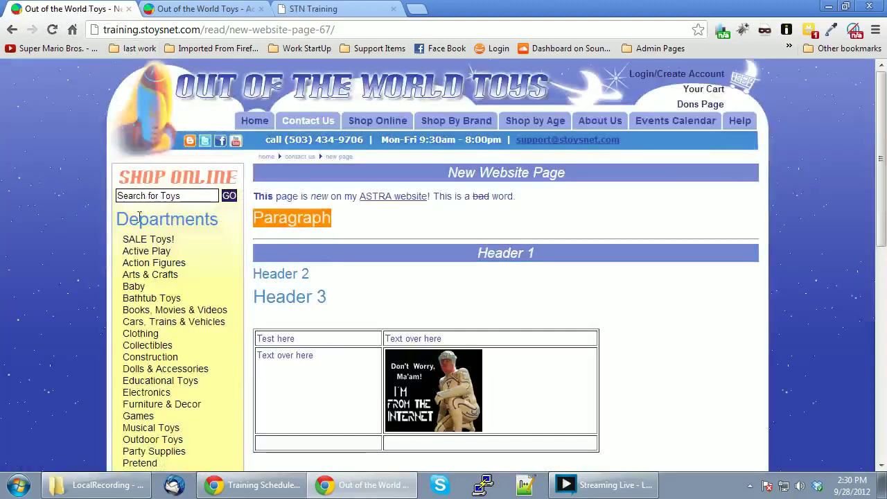
drag(340, 223, 253, 219)
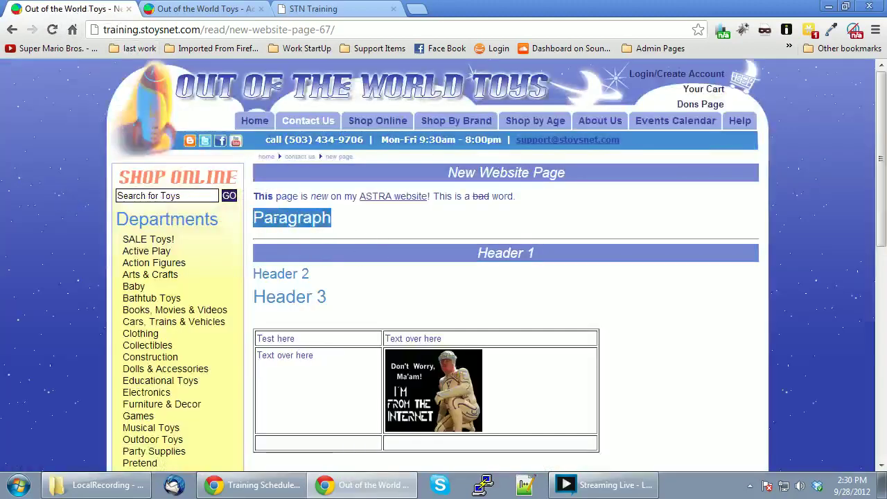
click(397, 219)
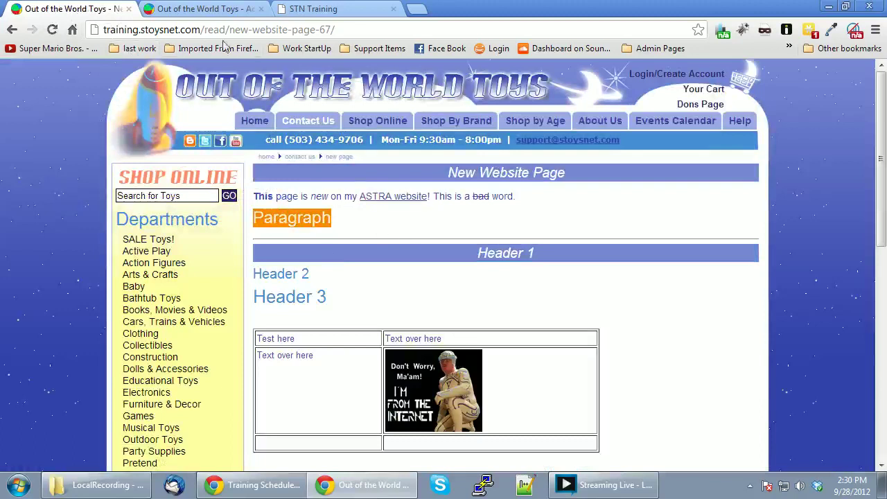
Step: Enlarge the content editor area in HTML Source view, then return to formatted view
click(213, 9)
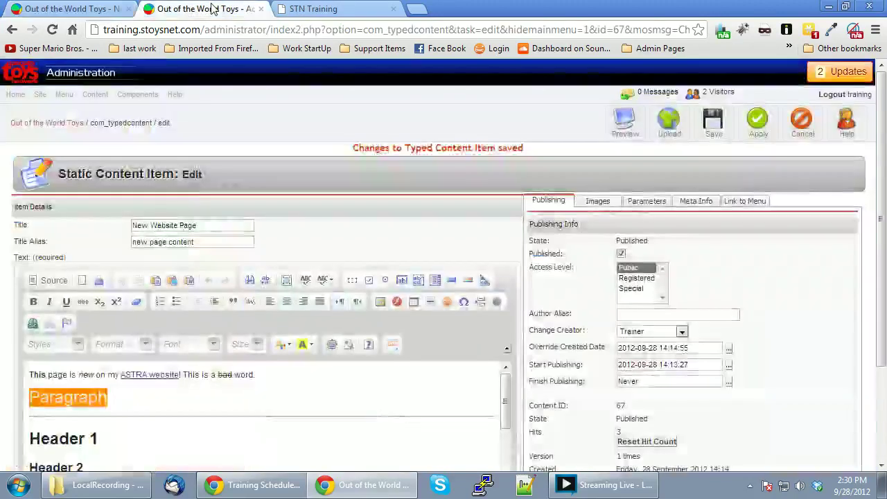
click(54, 280)
scroll(108, 328, down, 2)
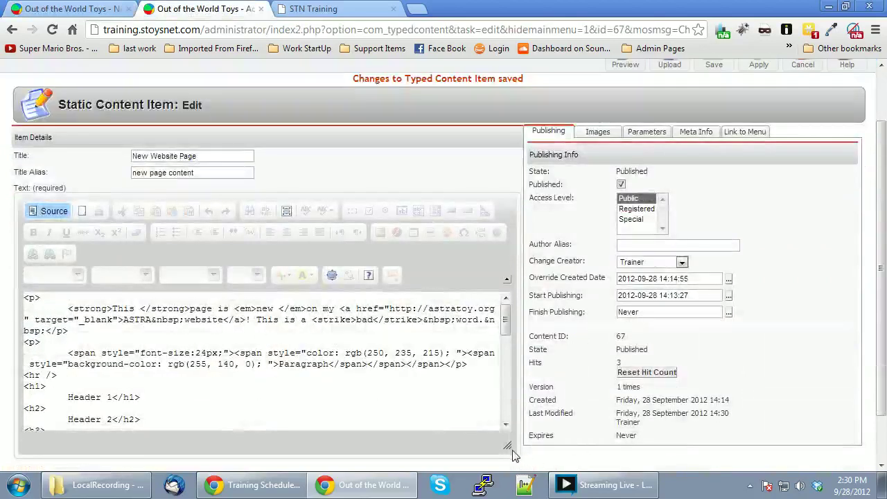
drag(508, 446, 608, 481)
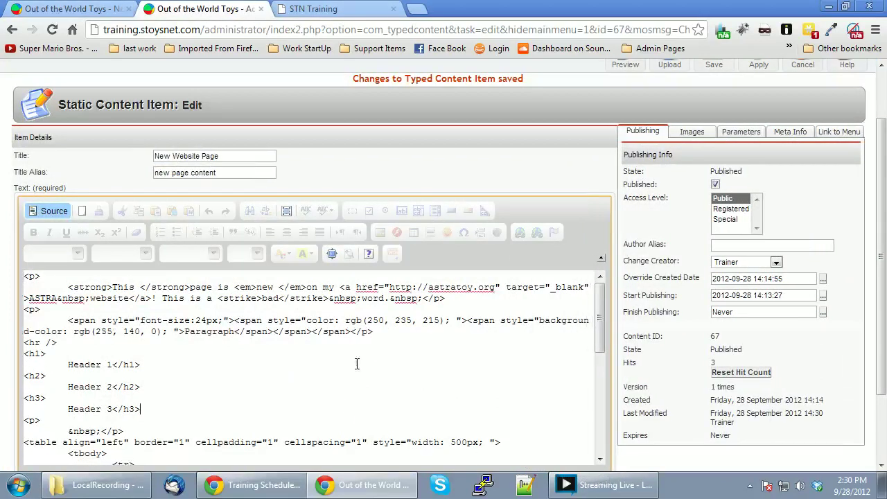
scroll(356, 363, down, 5)
scroll(356, 363, up, 5)
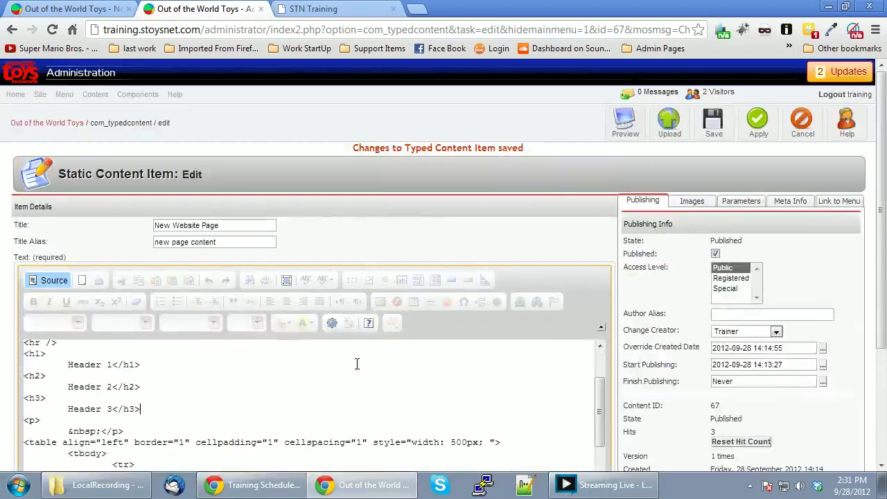
click(54, 281)
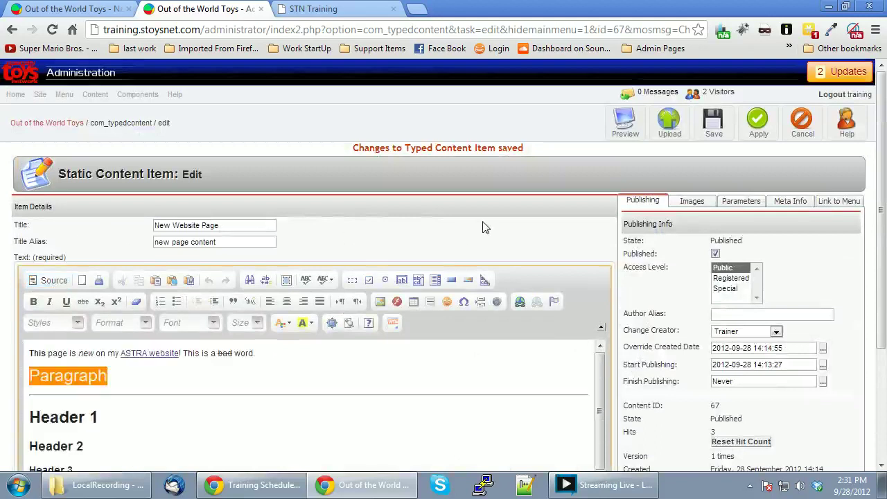
Step: Select and then deselect the word Paragraph in the editor
click(264, 378)
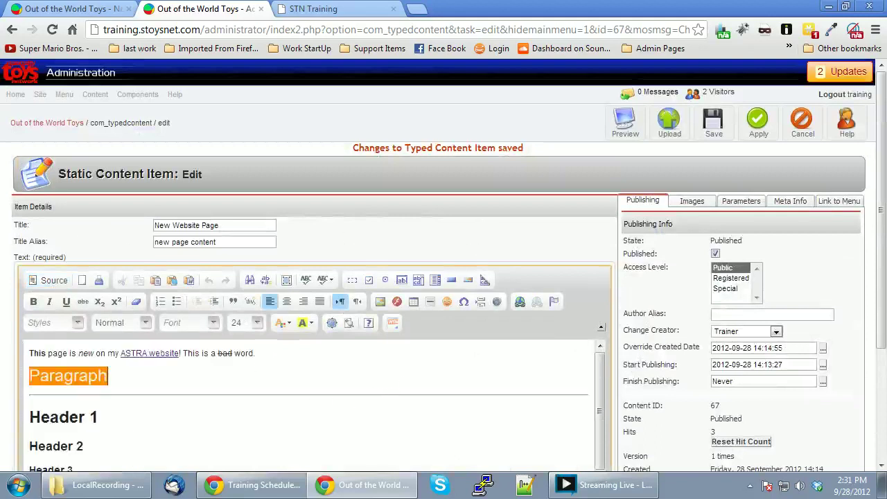
drag(144, 371, 31, 375)
click(134, 372)
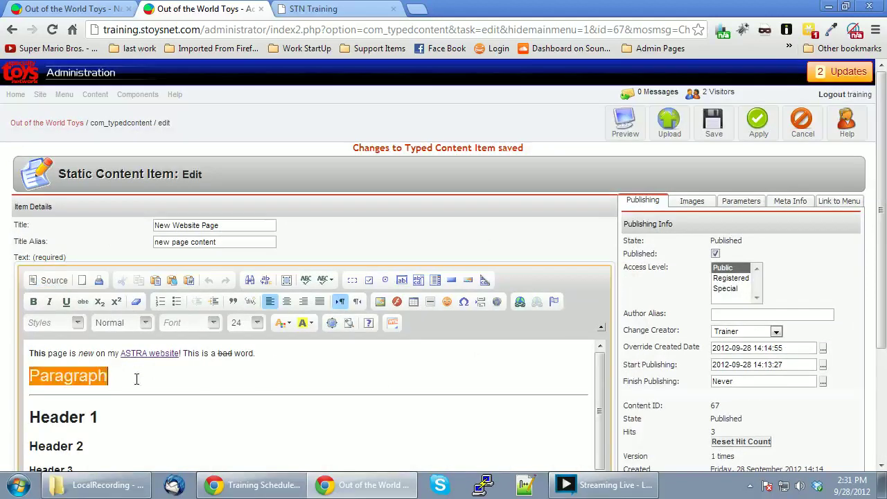
Step: Show the Meta Info Description and Keywords fields, then open a blank browser tab
click(799, 201)
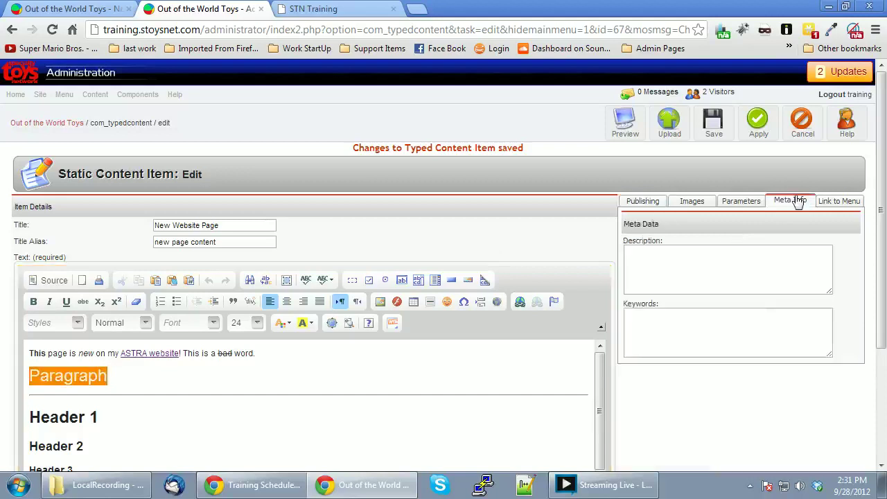
click(708, 270)
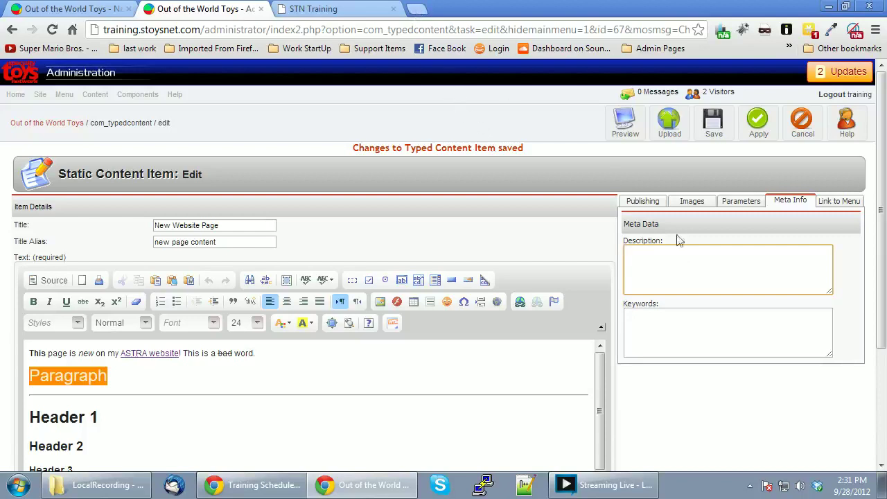
click(273, 375)
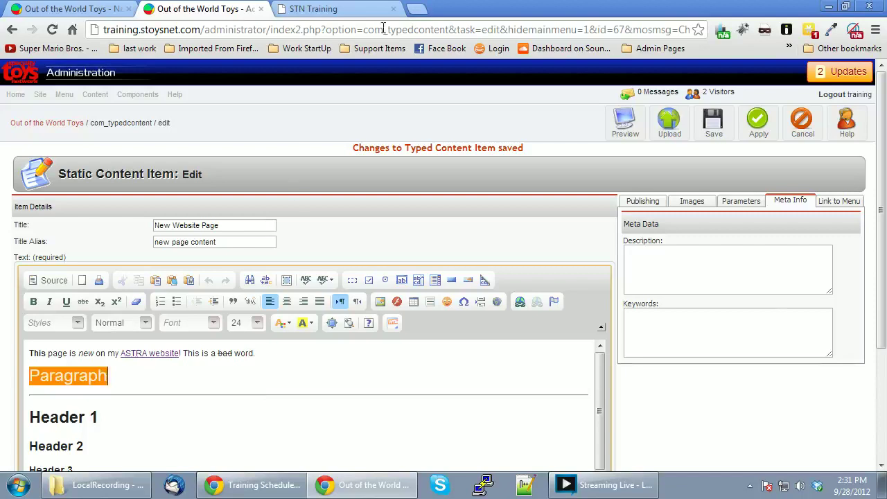
click(668, 265)
click(663, 340)
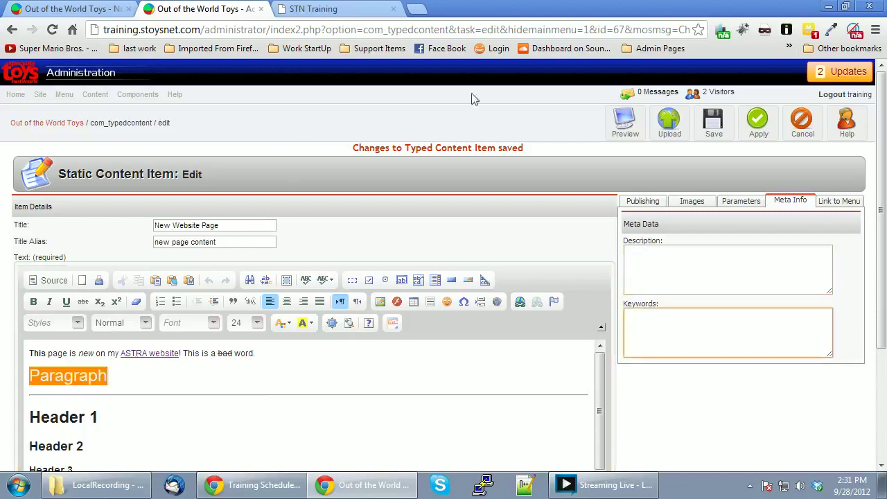
click(417, 9)
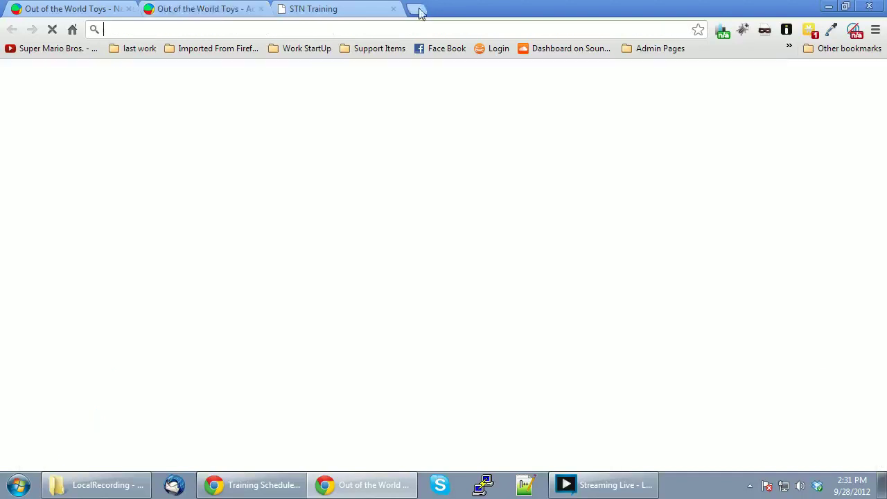
Step: Search Google for 'toy blocks', then return to the live New Website Page
text(google.co)
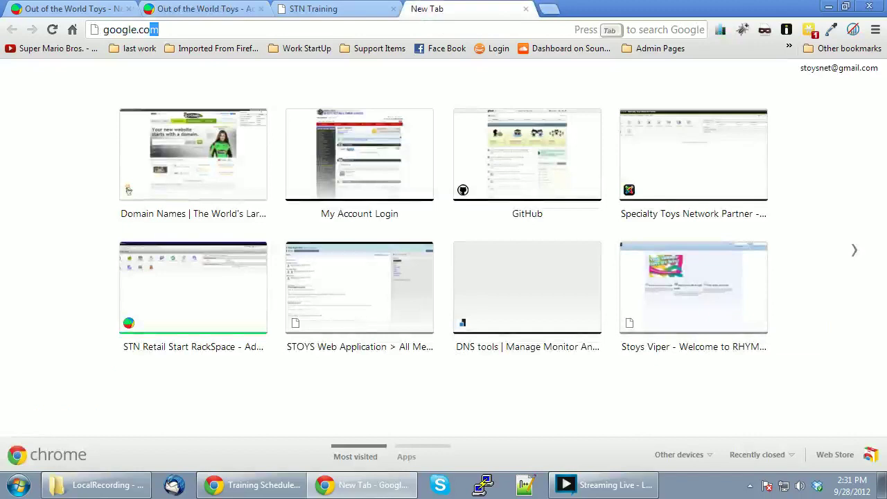
key(Return)
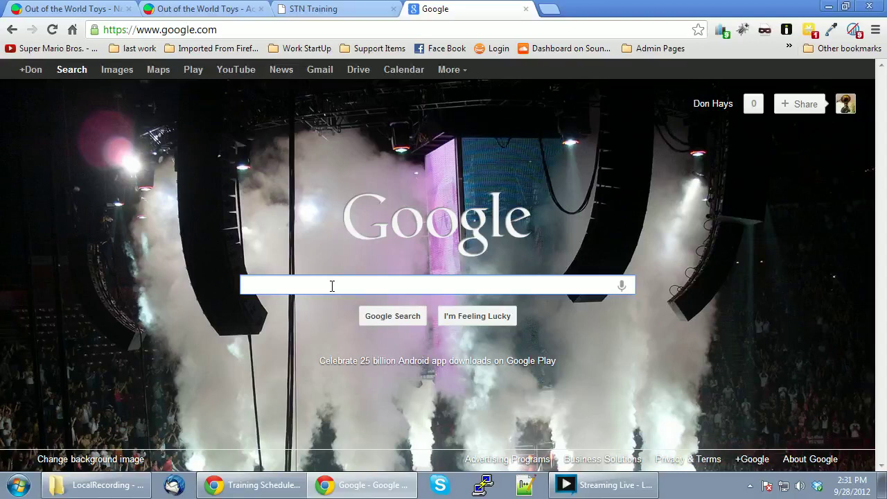
text(toy )
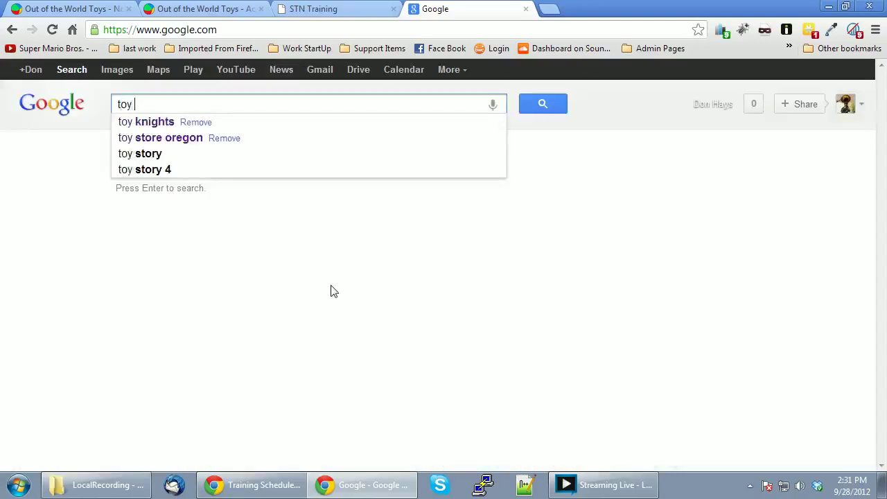
text(blocks)
key(Return)
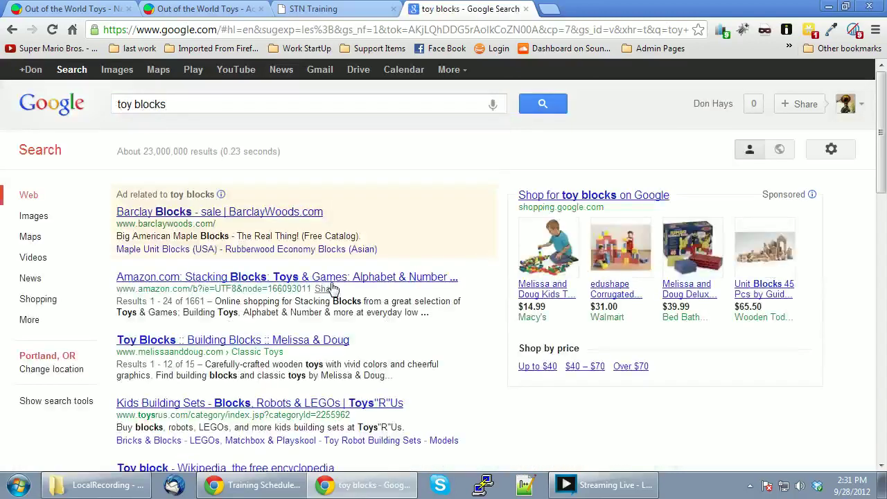
scroll(246, 387, down, 2)
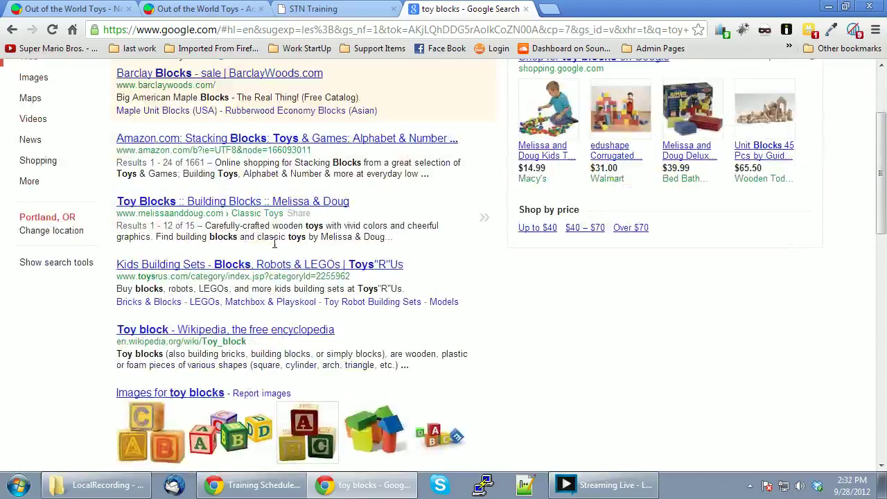
scroll(232, 187, up, 1)
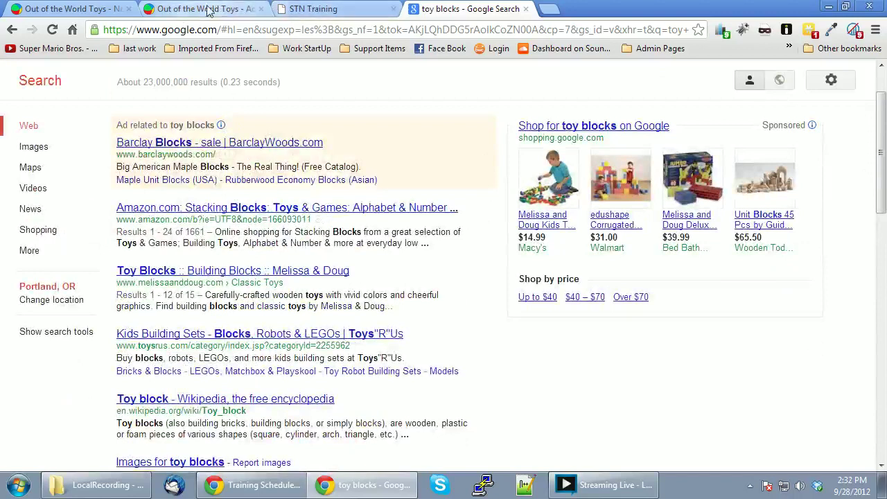
click(181, 10)
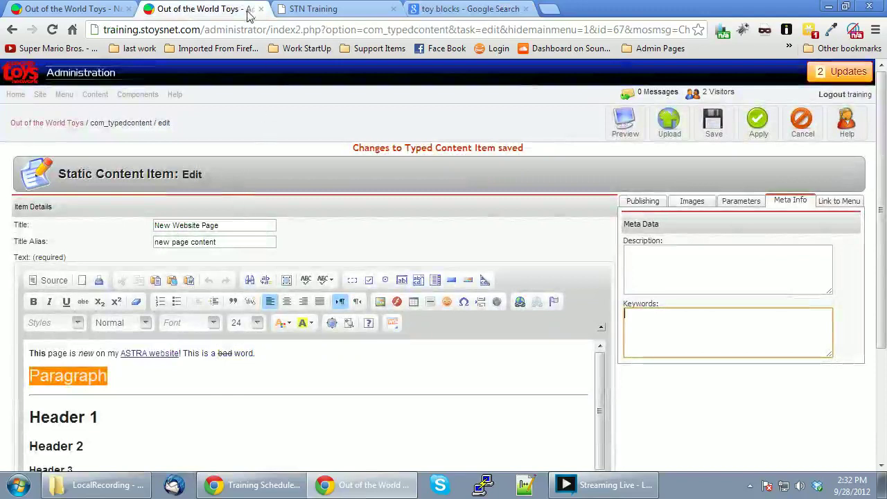
click(99, 9)
mouse_move(291, 145)
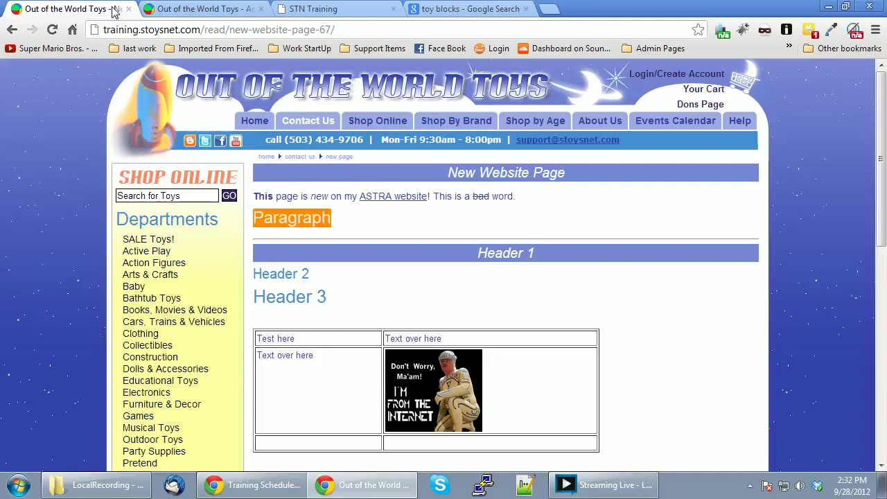
click(471, 9)
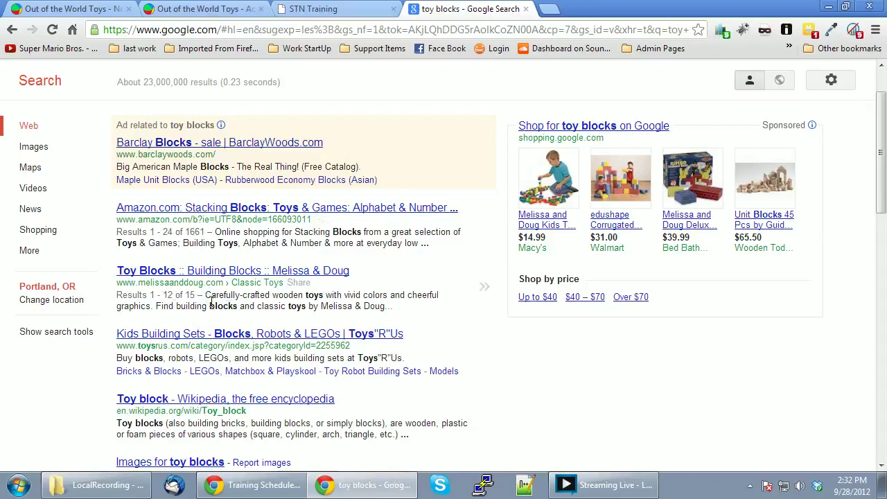
drag(207, 295, 393, 306)
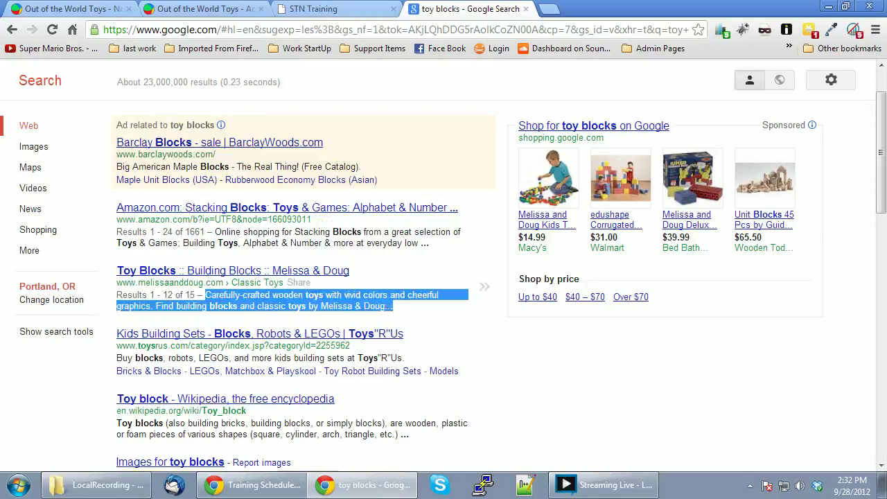
click(393, 306)
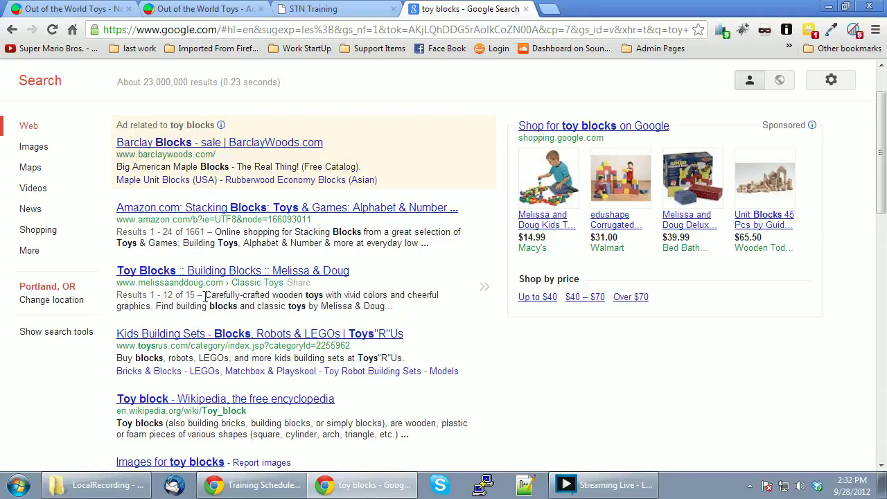
drag(205, 296, 360, 296)
click(361, 296)
drag(207, 295, 399, 312)
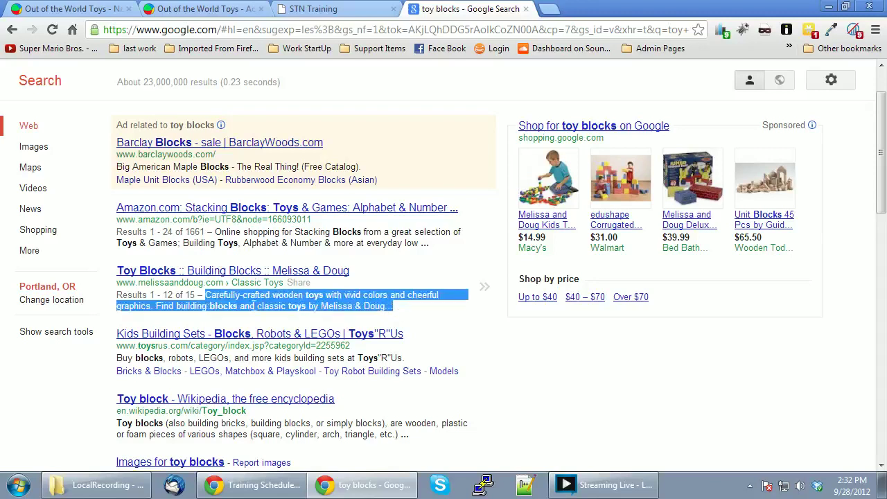
click(253, 305)
mouse_move(207, 296)
mouse_down()
mouse_move(232, 307)
mouse_move(393, 307)
mouse_move(245, 307)
mouse_move(206, 296)
mouse_up()
click(392, 307)
click(207, 295)
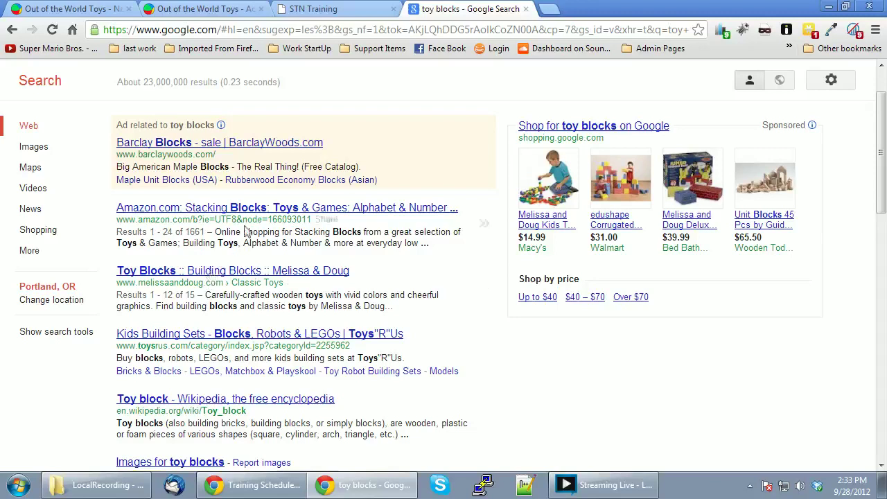
click(215, 10)
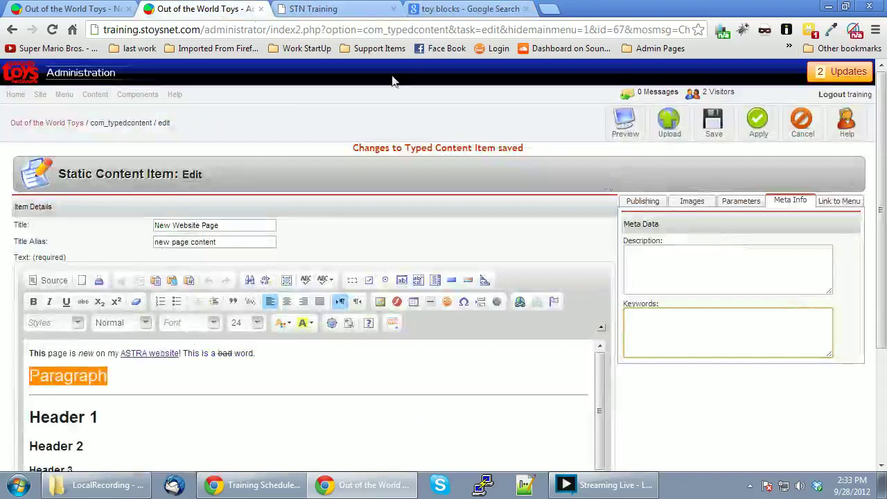
Step: Enter meta description 'My new webpage for my website' and keywords 'New Page, Website page, page'
click(675, 262)
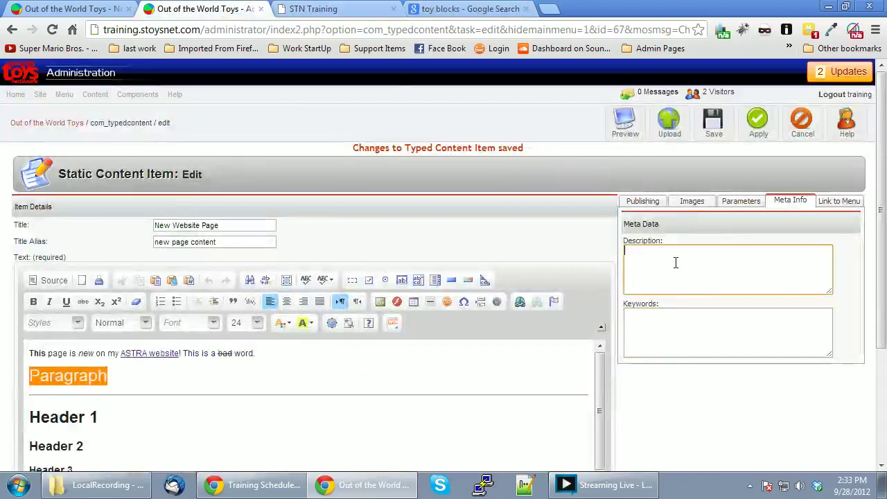
text(My new webpage for my webs)
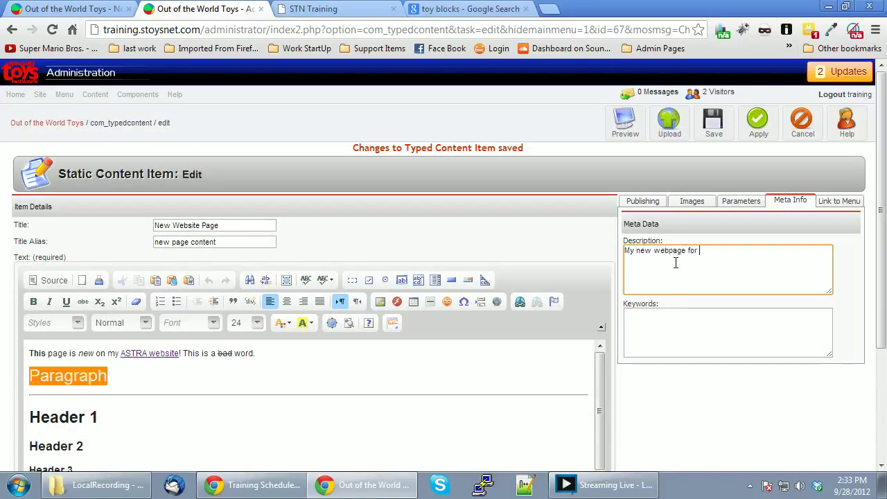
text(ite.)
click(656, 319)
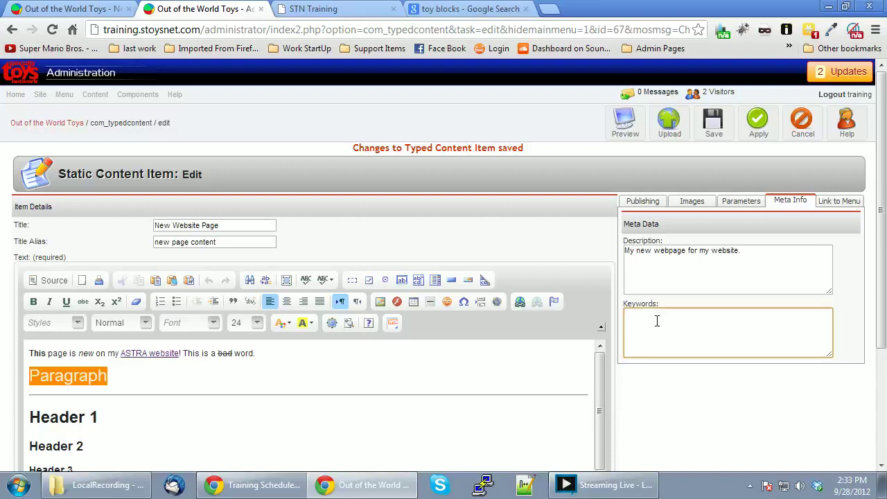
text(New Page, Website)
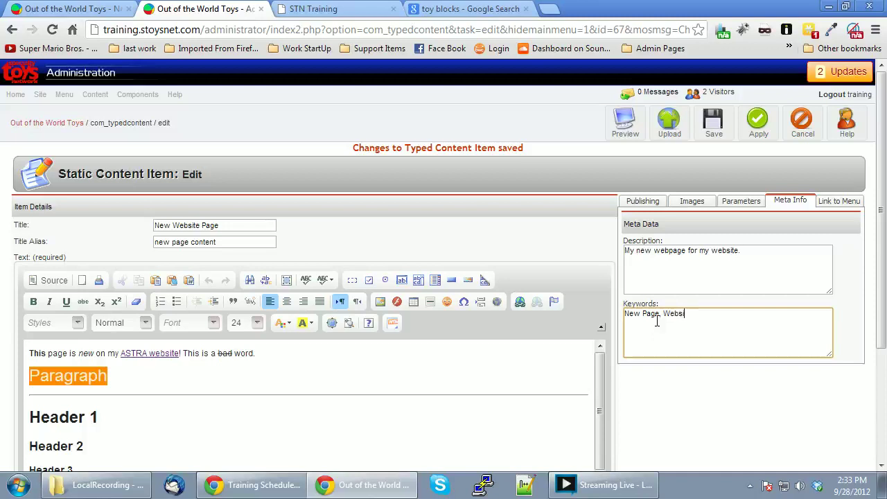
text( page, page,)
text(pag)
Step: Review the Description and Keywords text, then save the New Website Page item
click(723, 251)
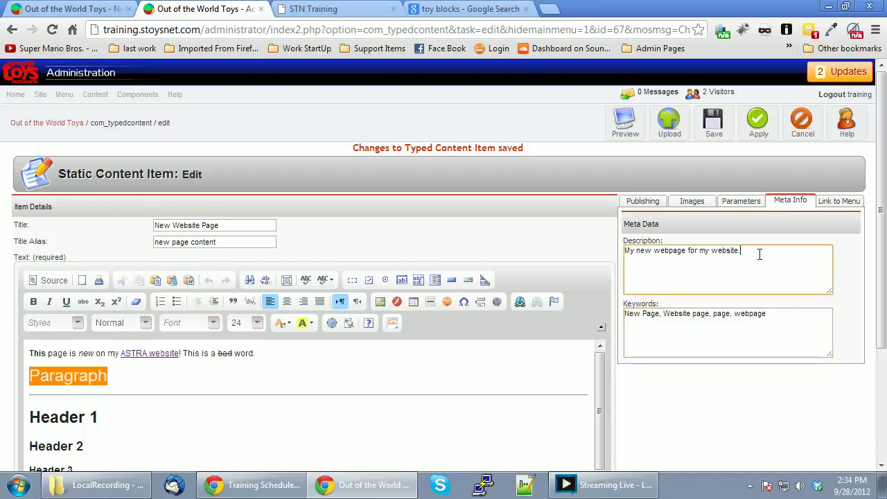
key(ctrl+a)
click(676, 257)
drag(798, 313, 625, 314)
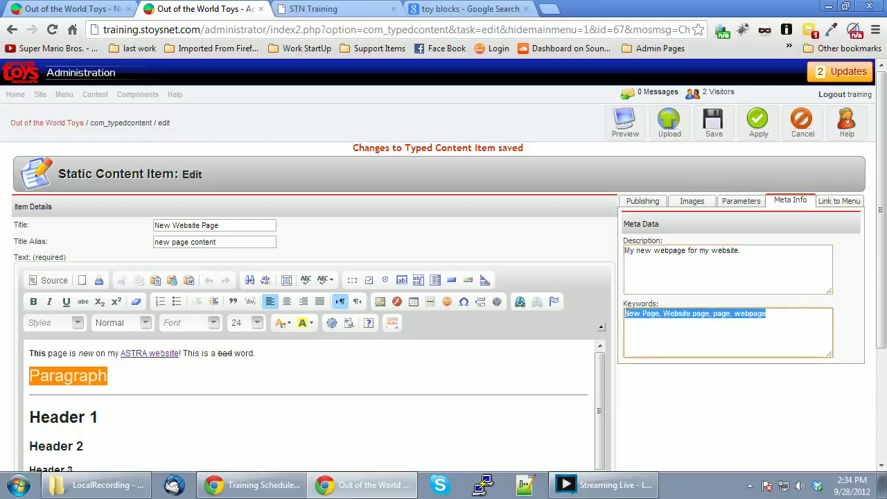
click(651, 337)
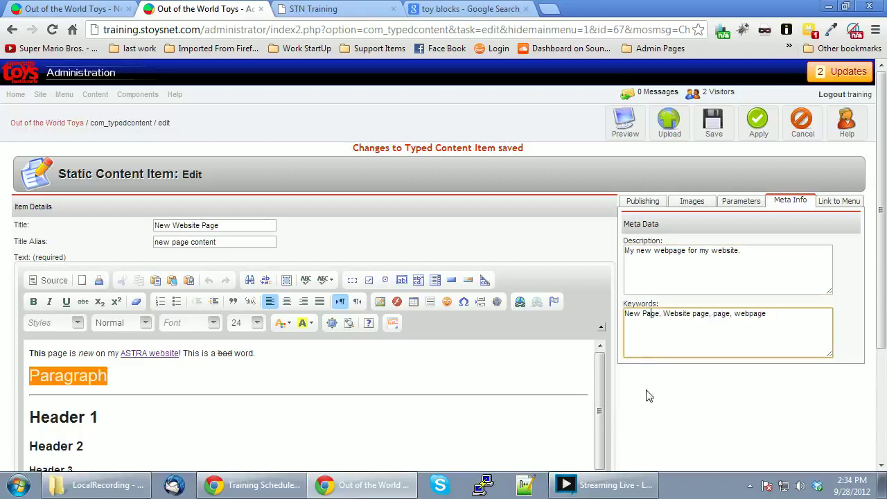
drag(803, 313, 625, 313)
click(646, 326)
drag(766, 313, 656, 313)
triple_click(667, 326)
click(667, 326)
click(457, 377)
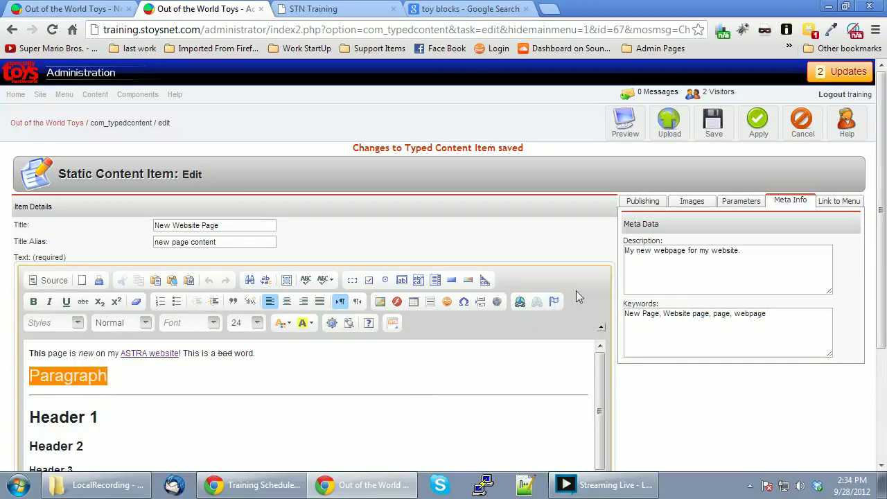
click(711, 123)
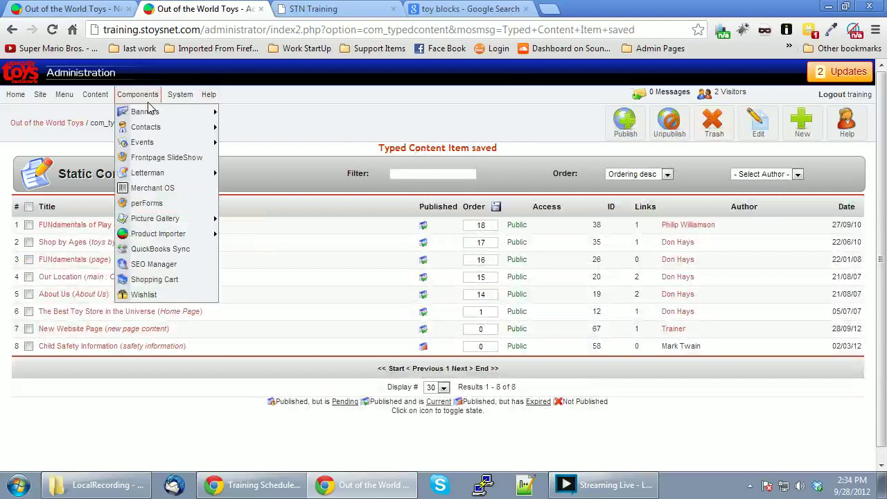
Step: Reload the live New Website Page and copy its address
click(80, 11)
click(52, 29)
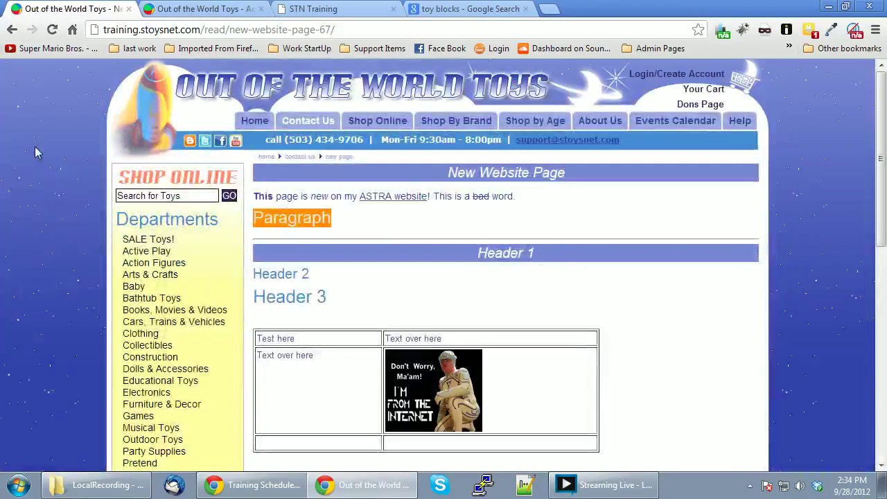
drag(345, 29, 42, 39)
key(ctrl+c)
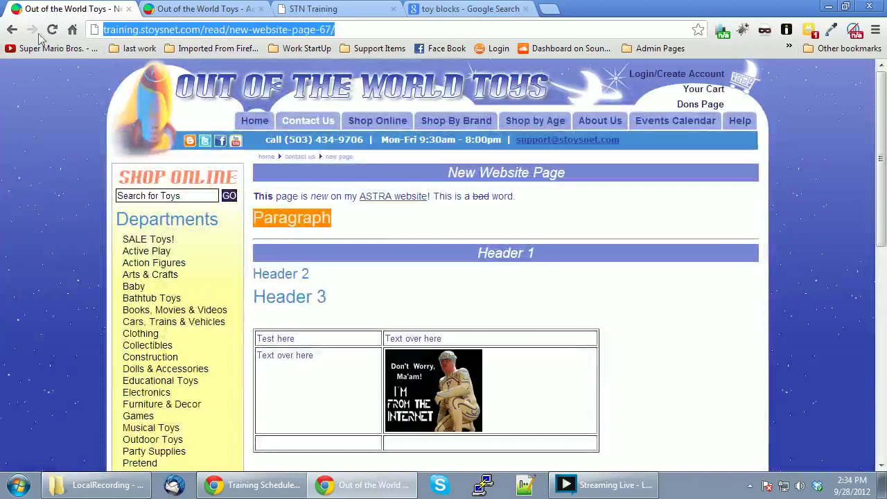
Step: Launch Mozilla Firefox from the Start menu and select its address bar
click(18, 485)
click(51, 101)
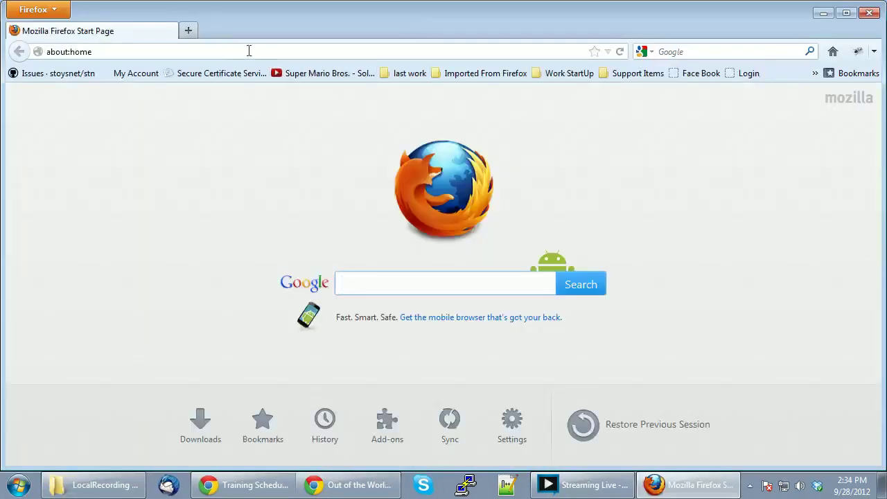
click(249, 51)
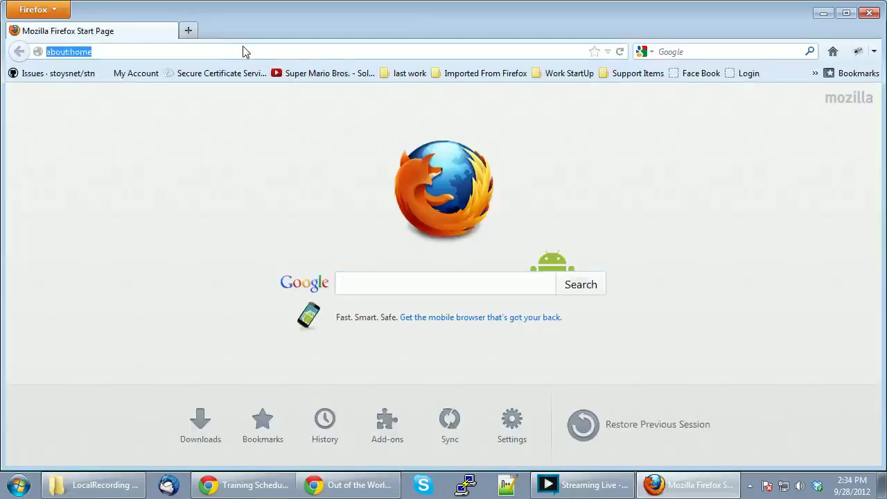
Step: Load the copied page address and pass the Coming Soon gate with the unlock password
key(ctrl+v)
key(Return)
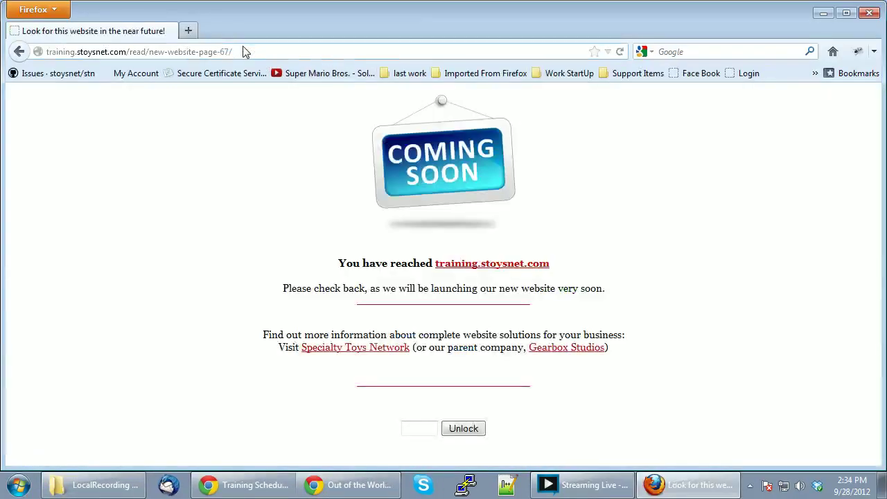
click(416, 431)
key(Return)
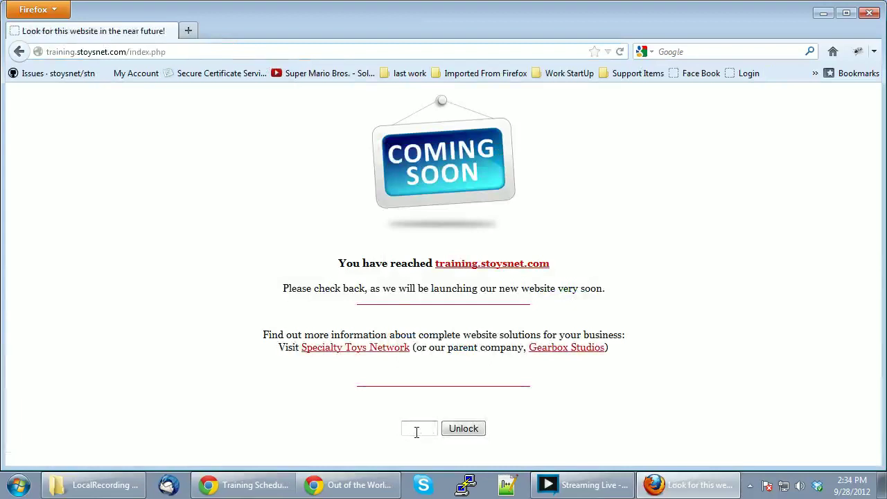
key(Return)
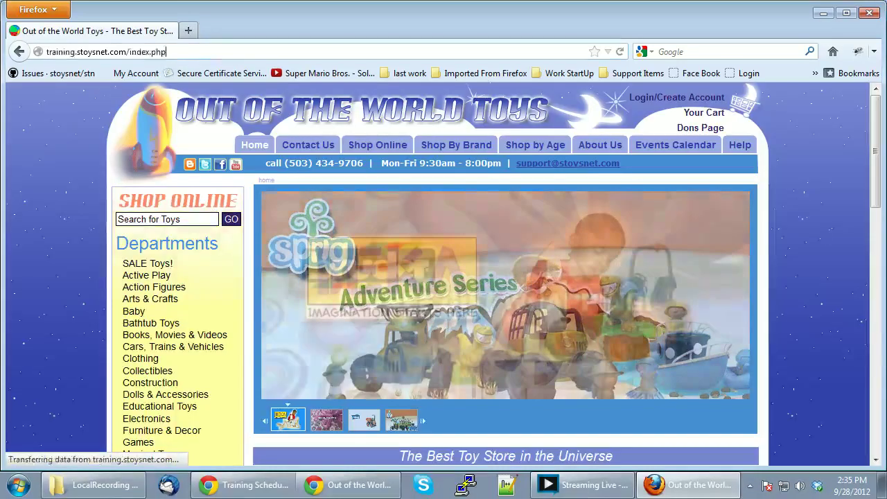
Step: Reload the New Website Page address and scroll through the live page
click(210, 51)
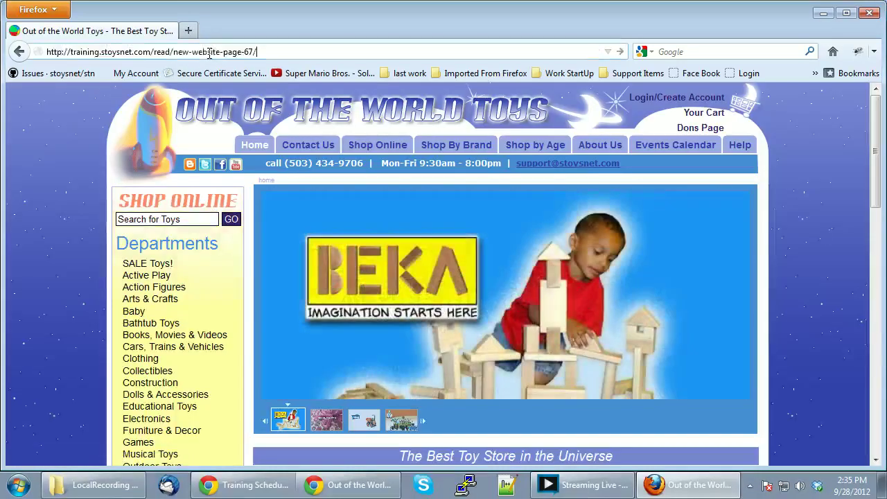
key(Return)
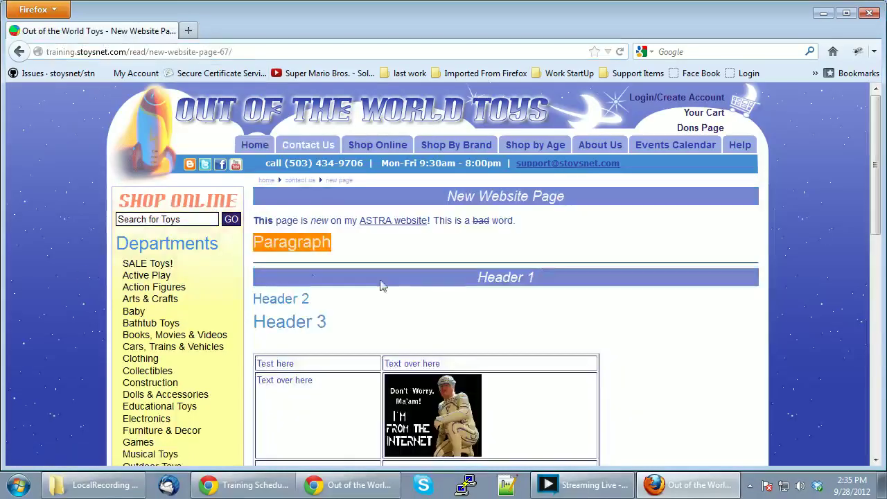
scroll(395, 284, down, 2)
scroll(399, 284, up, 2)
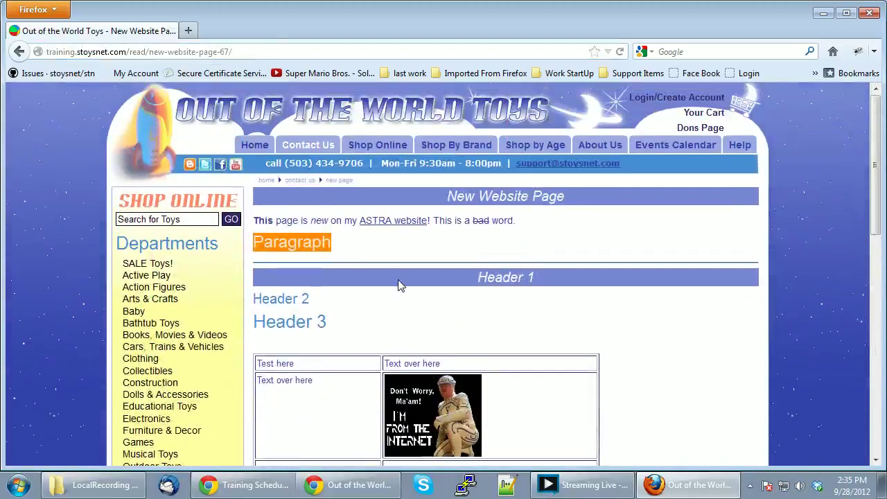
right_click(791, 197)
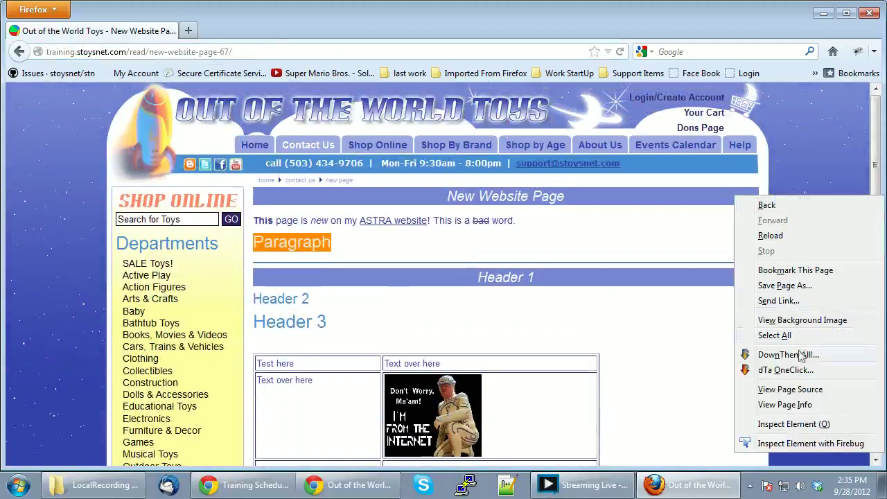
click(789, 405)
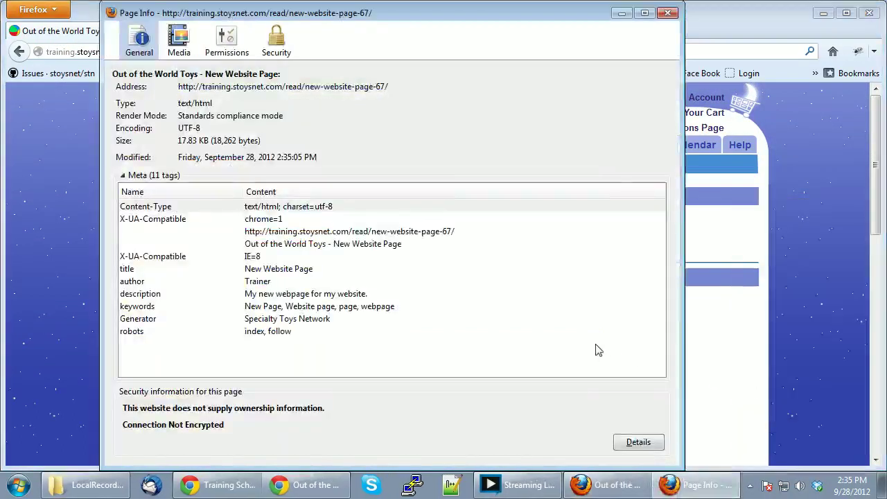
click(296, 293)
click(277, 306)
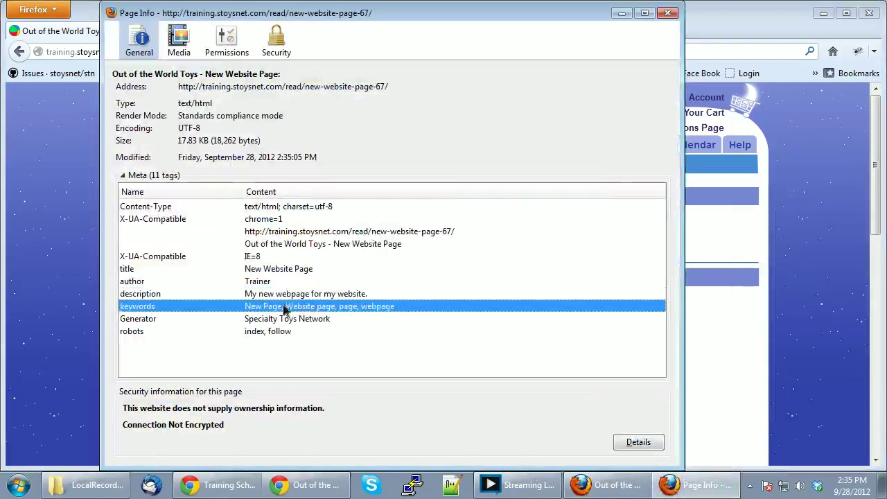
click(298, 294)
click(298, 307)
click(294, 295)
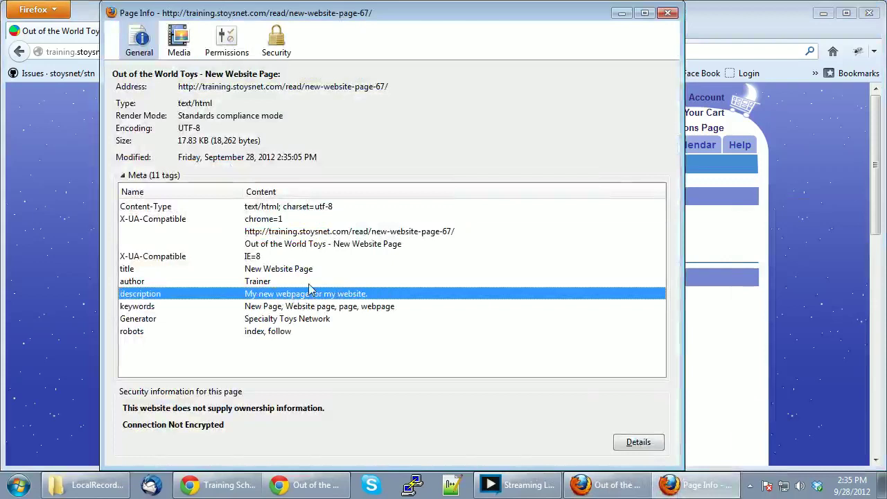
click(300, 234)
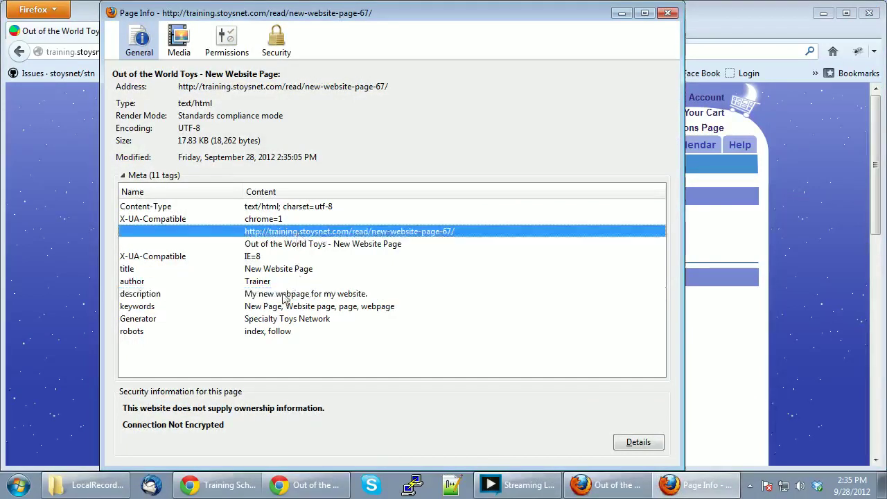
click(271, 271)
click(336, 233)
click(285, 271)
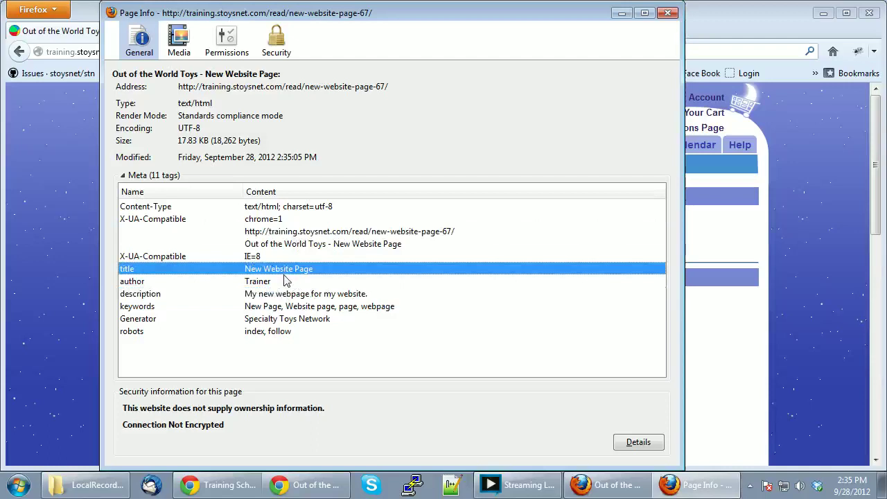
click(263, 313)
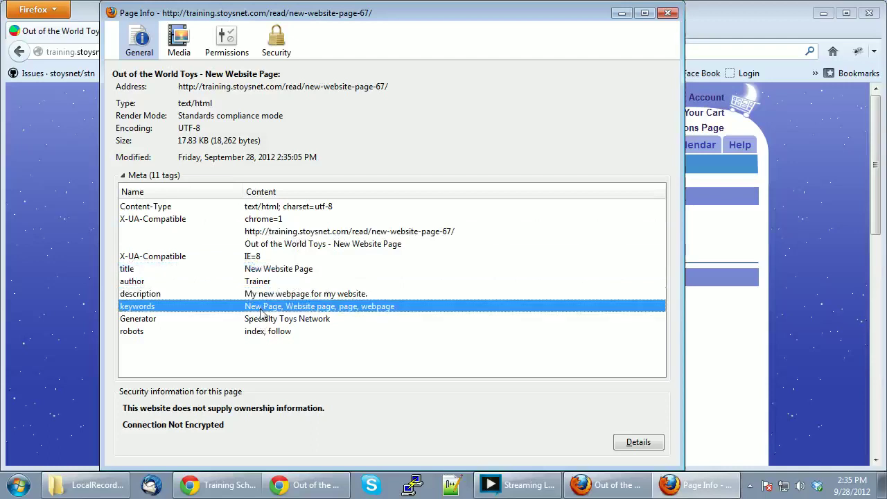
click(266, 297)
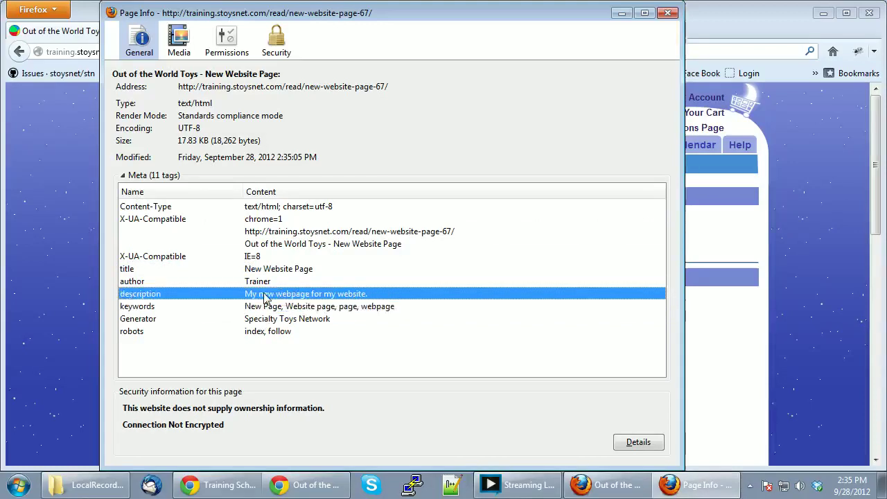
click(266, 271)
click(269, 237)
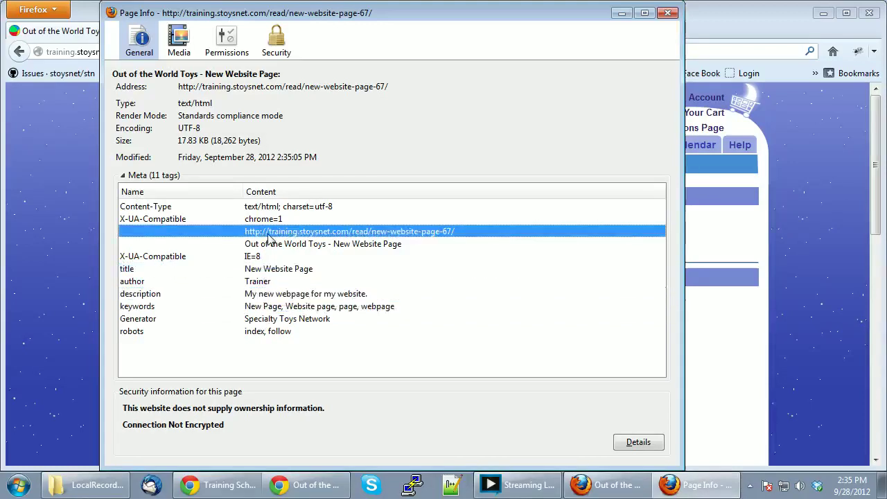
click(667, 13)
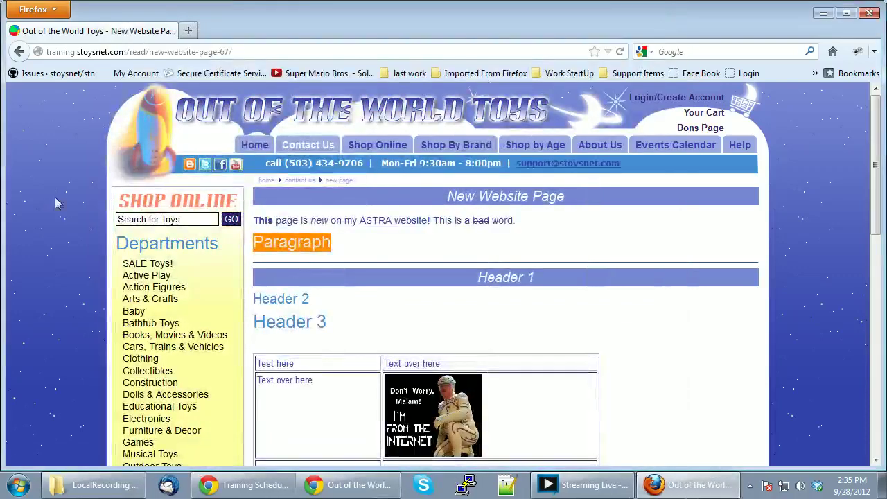
Step: Close Firefox and open the Newberg store's details from the Contact Us page
key(alt+F4)
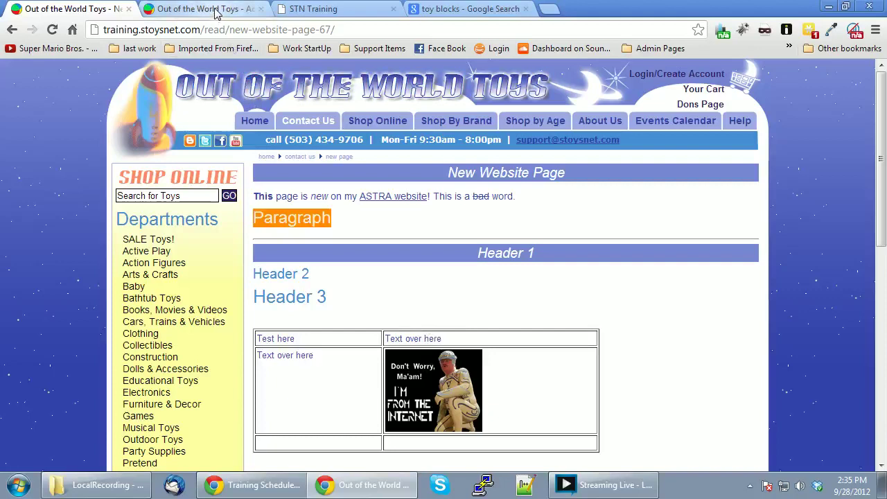
mouse_move(311, 122)
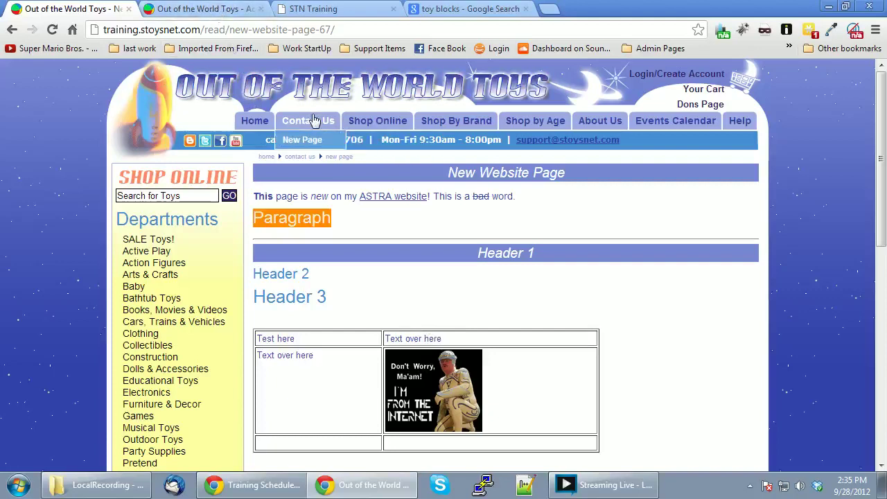
click(312, 121)
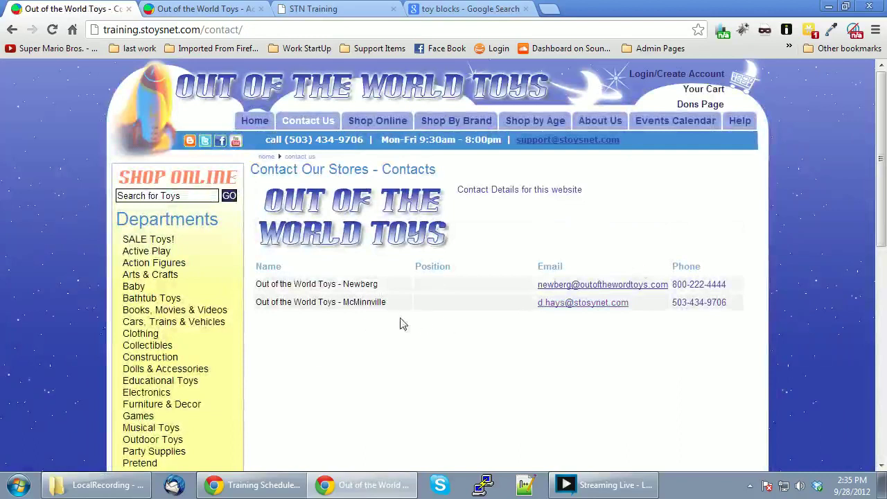
click(364, 288)
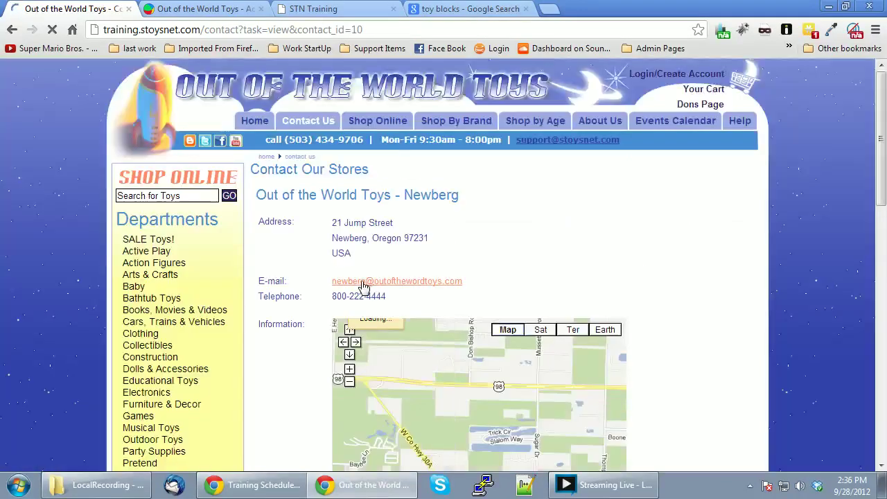
scroll(475, 256, down, 4)
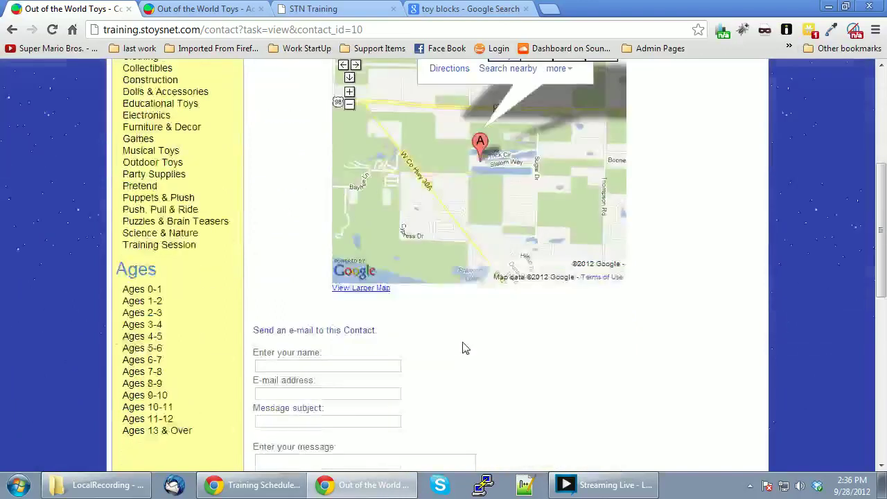
scroll(465, 345, down, 3)
scroll(465, 340, down, 4)
scroll(466, 337, up, 7)
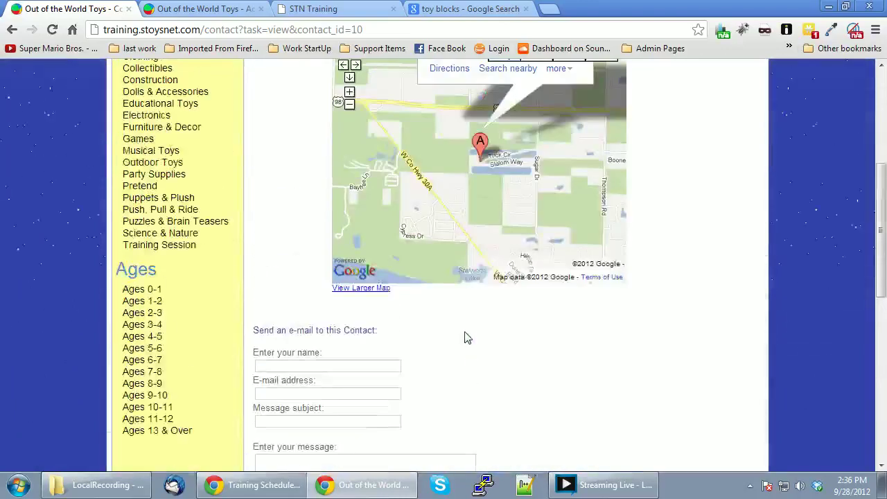
scroll(466, 337, up, 4)
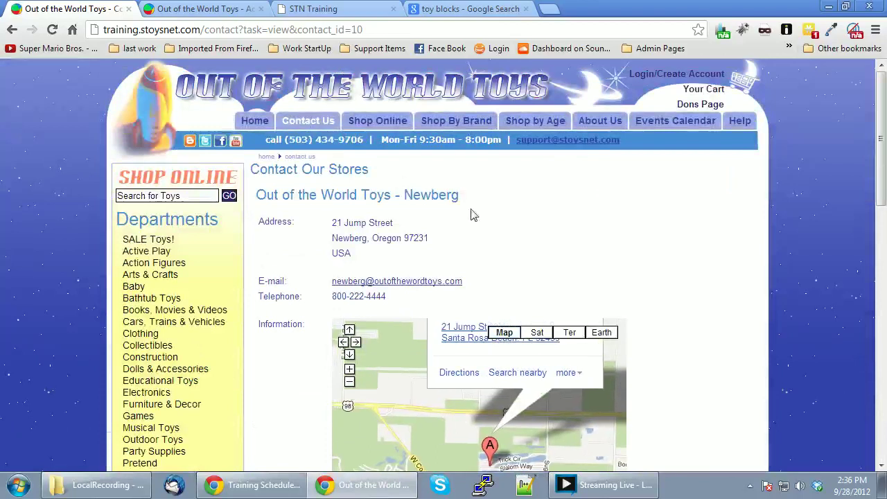
Step: Select the store address, then return to the site administration tab
drag(333, 221, 399, 297)
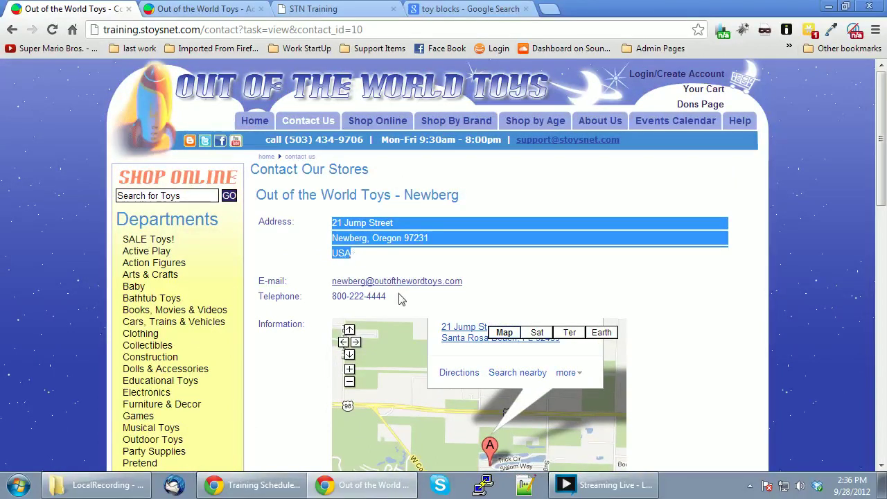
click(399, 298)
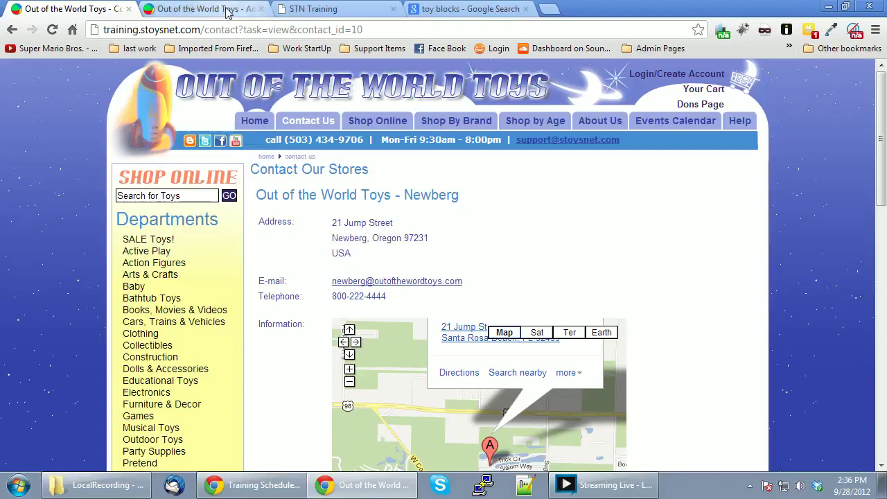
click(227, 14)
Step: Open the Contacts list and the Newberg contact for editing
mouse_move(101, 95)
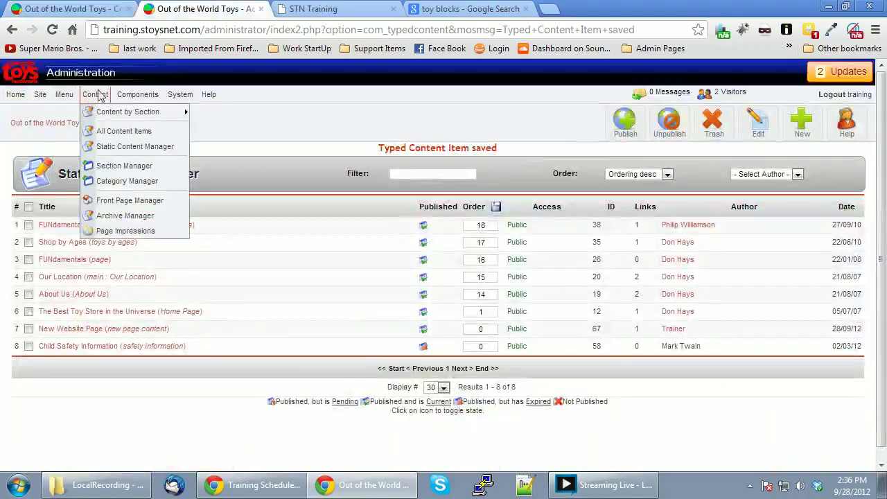
mouse_move(135, 95)
mouse_move(150, 130)
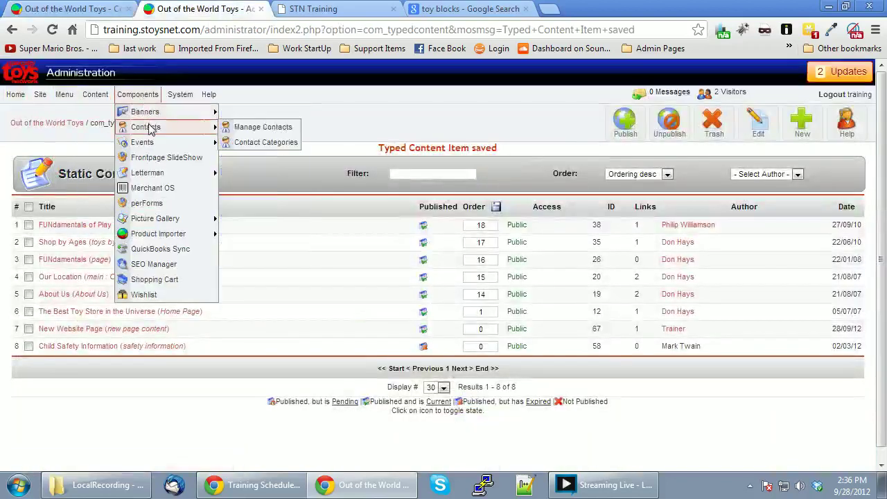
click(246, 127)
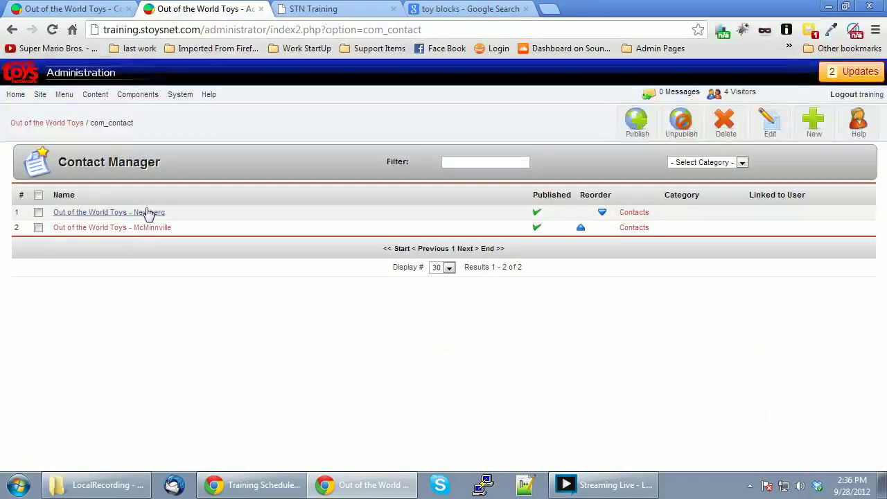
click(729, 165)
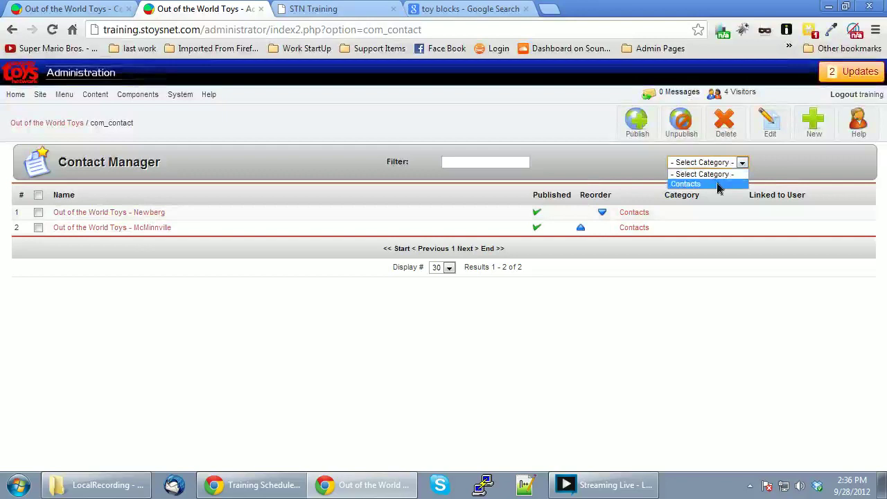
click(629, 174)
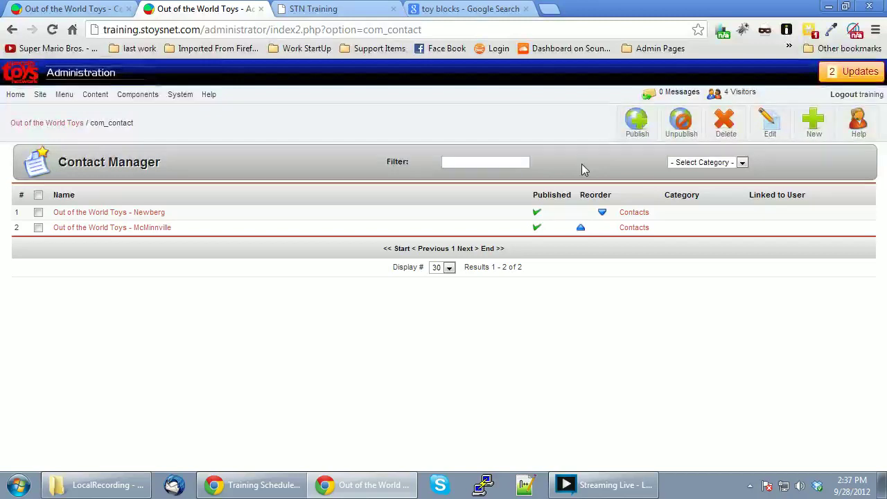
click(116, 216)
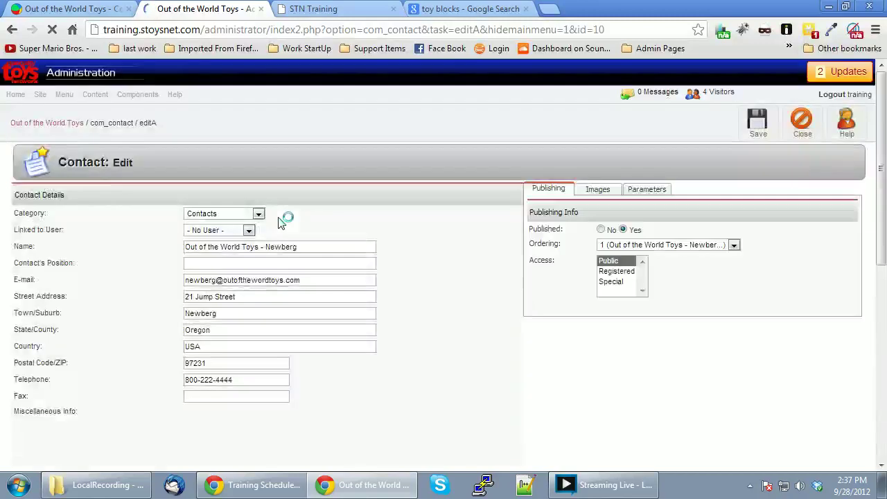
Step: Look over the contact's name, position and address fields down to Miscellaneous Info
drag(299, 247, 139, 264)
click(172, 272)
click(210, 261)
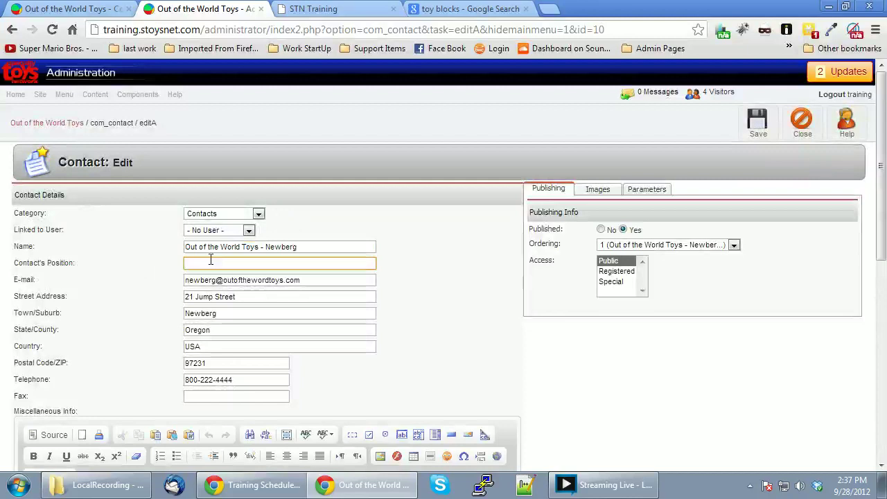
drag(308, 247, 166, 255)
click(168, 258)
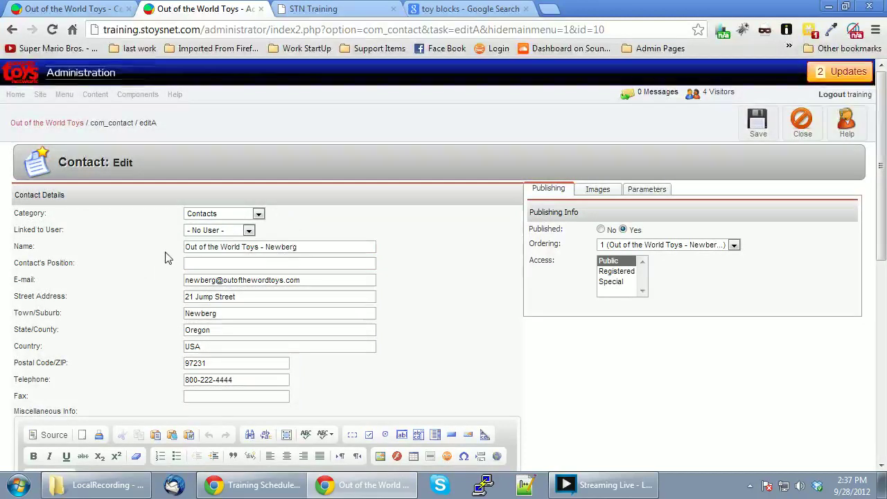
click(212, 265)
scroll(131, 257, down, 1)
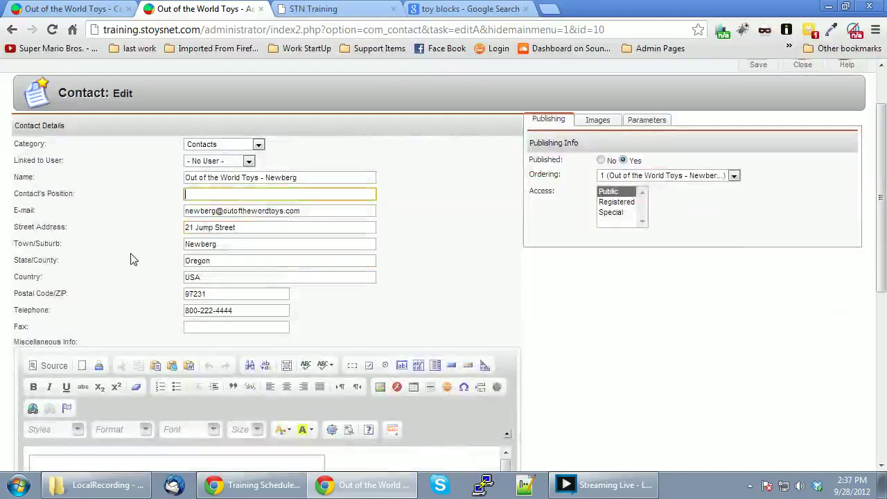
click(134, 224)
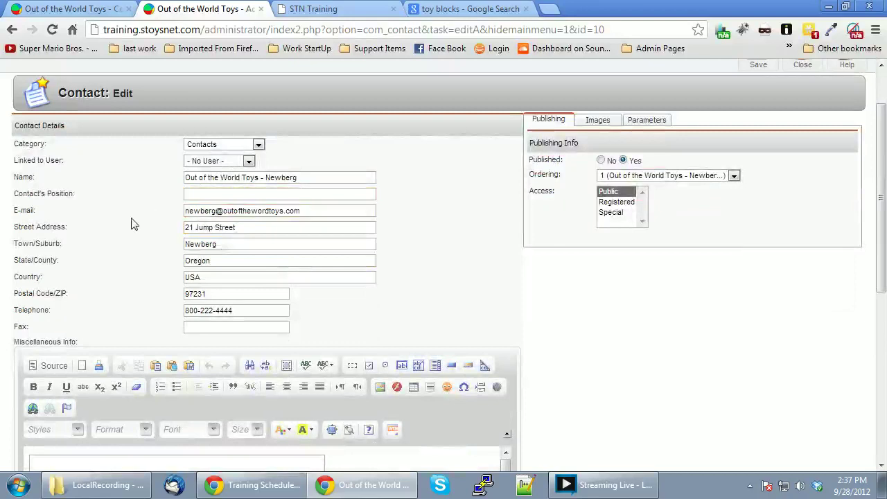
click(255, 227)
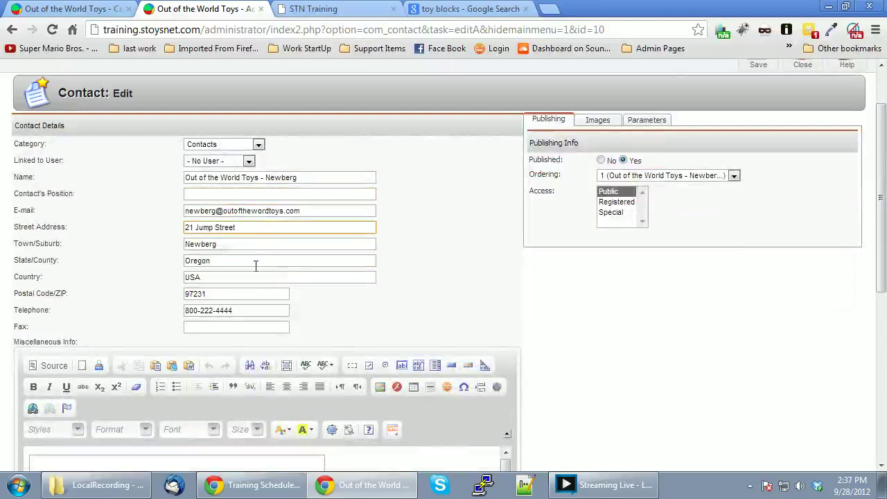
scroll(243, 260, down, 3)
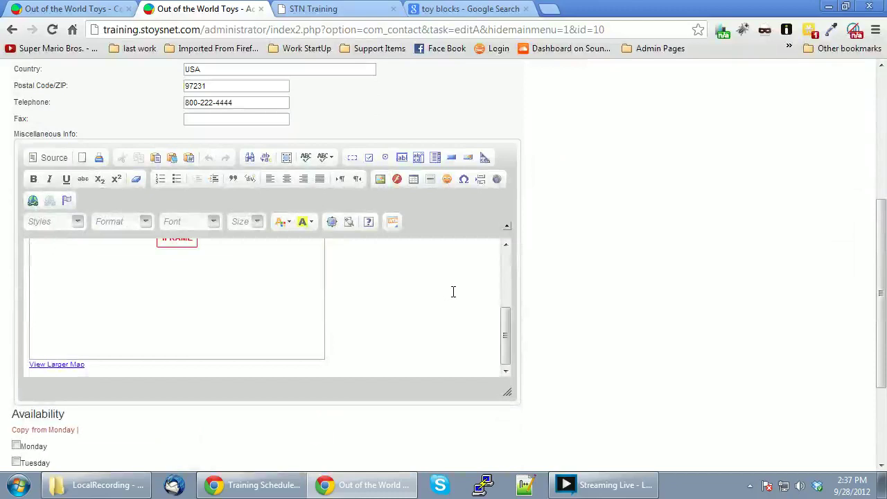
drag(505, 336, 514, 297)
click(449, 292)
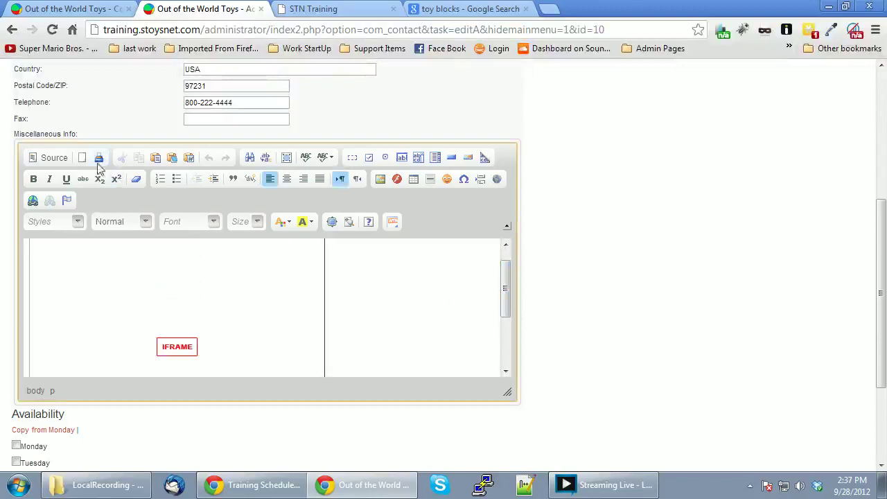
Step: Show the embedded map iframe as HTML source, then return to the live Contact page
click(144, 301)
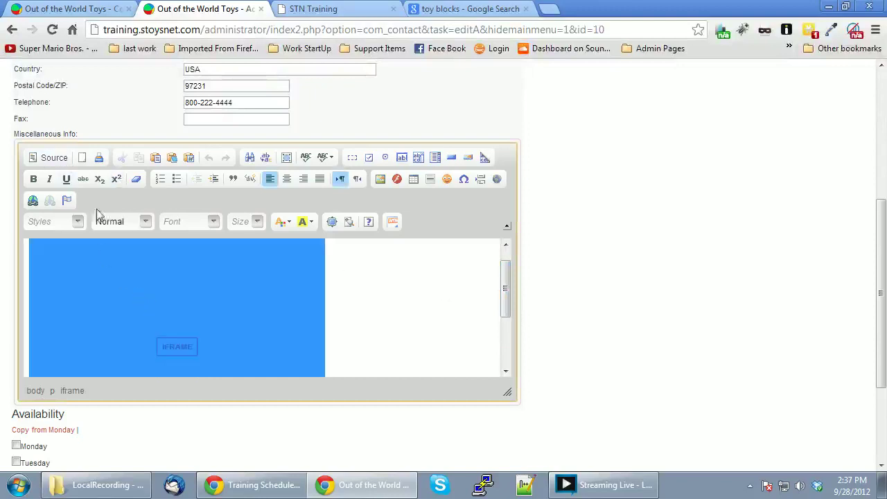
click(54, 157)
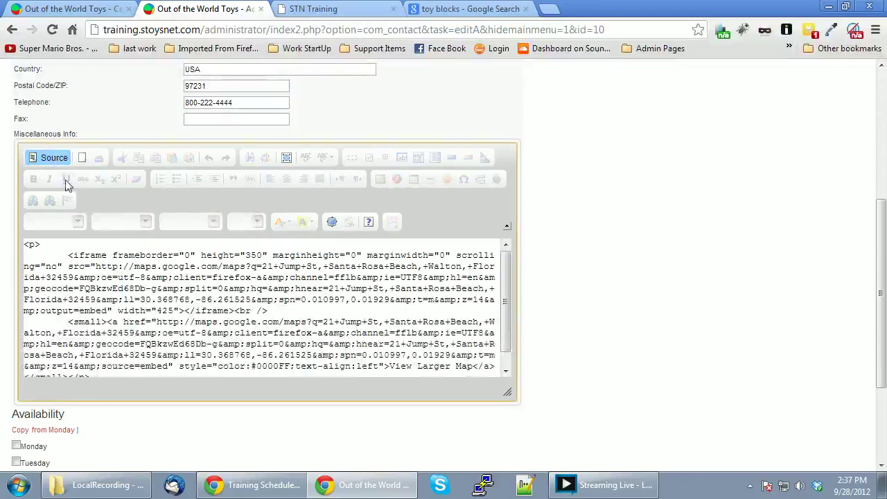
drag(68, 255, 184, 345)
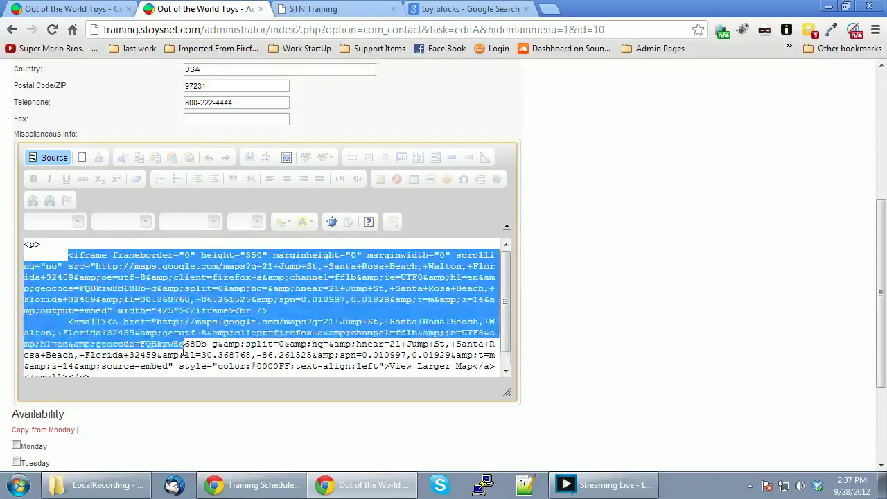
scroll(183, 350, down, 2)
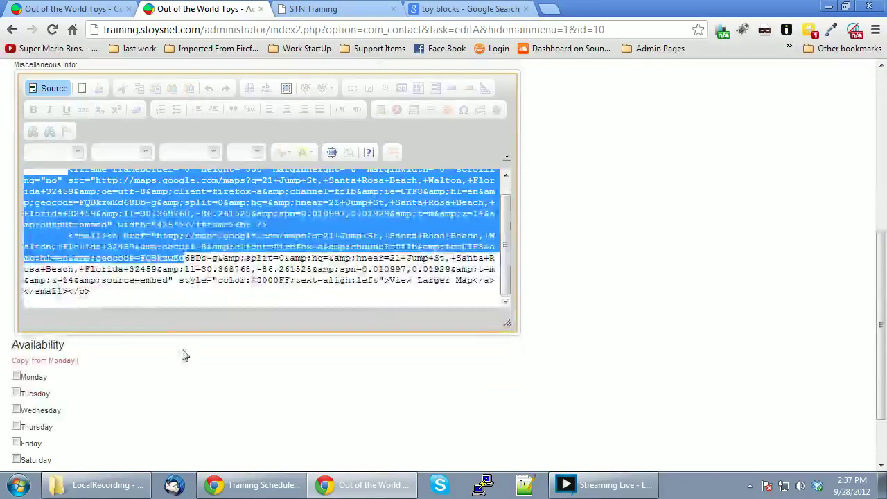
click(118, 290)
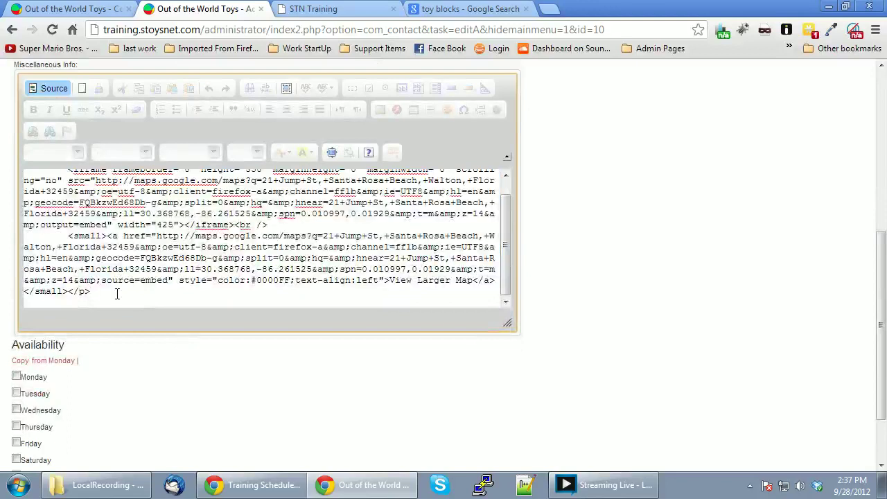
click(104, 9)
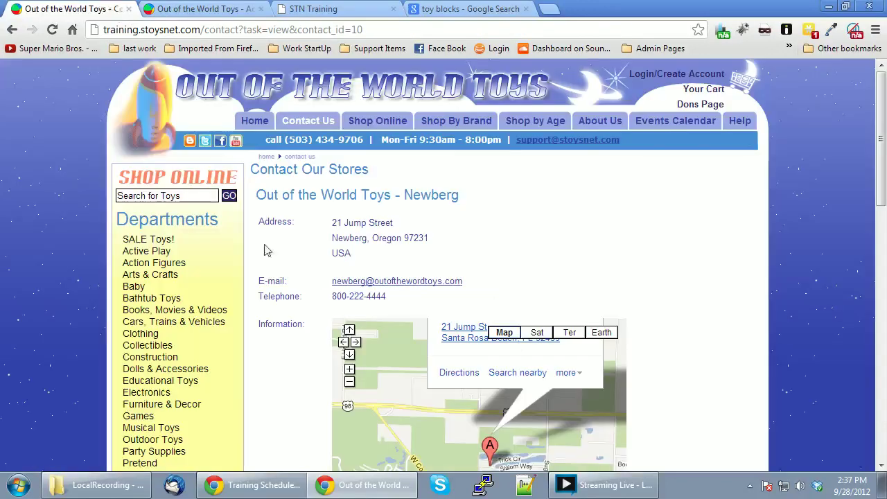
scroll(691, 243, down, 2)
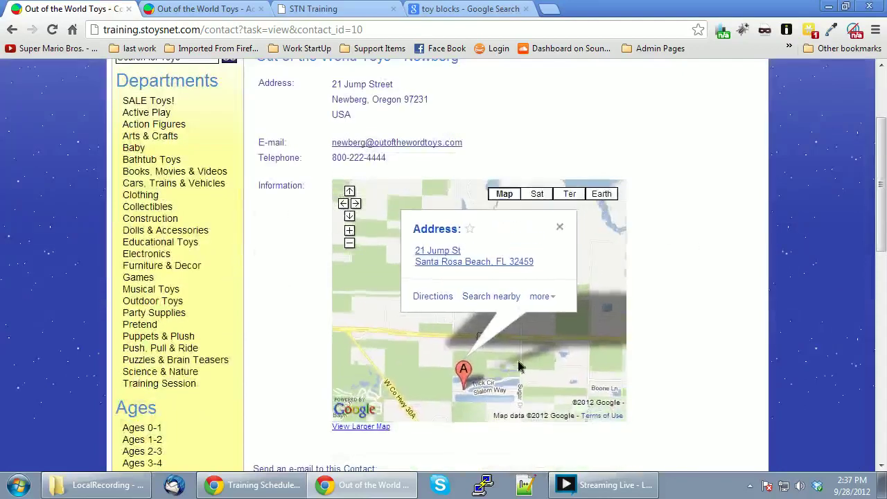
drag(539, 368, 522, 356)
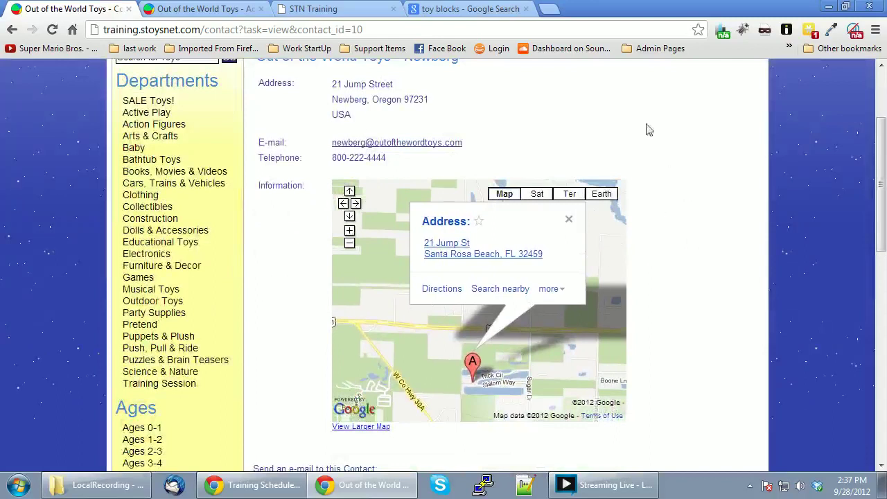
click(217, 11)
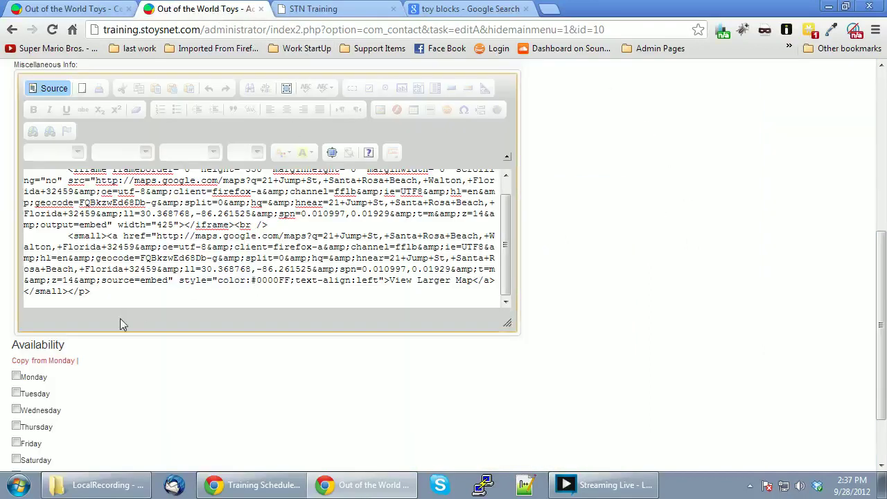
click(50, 89)
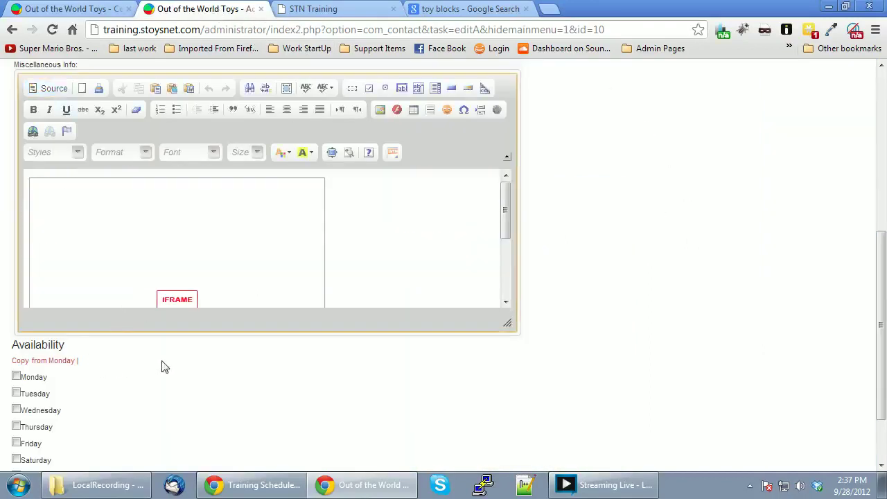
scroll(164, 367, down, 1)
click(17, 294)
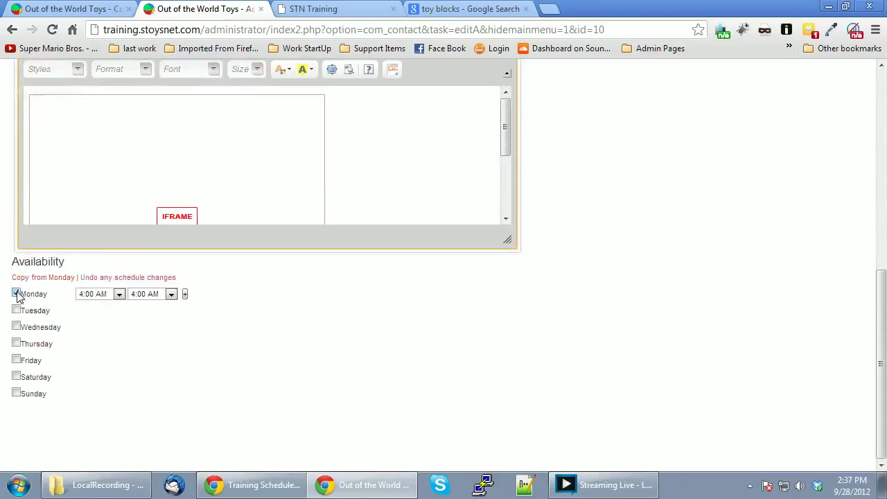
click(17, 293)
click(438, 153)
scroll(435, 156, up, 2)
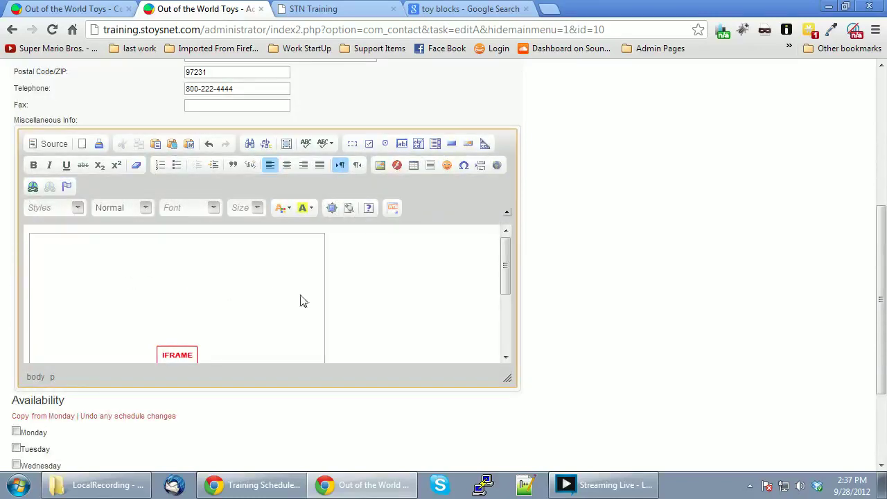
scroll(258, 436, down, 2)
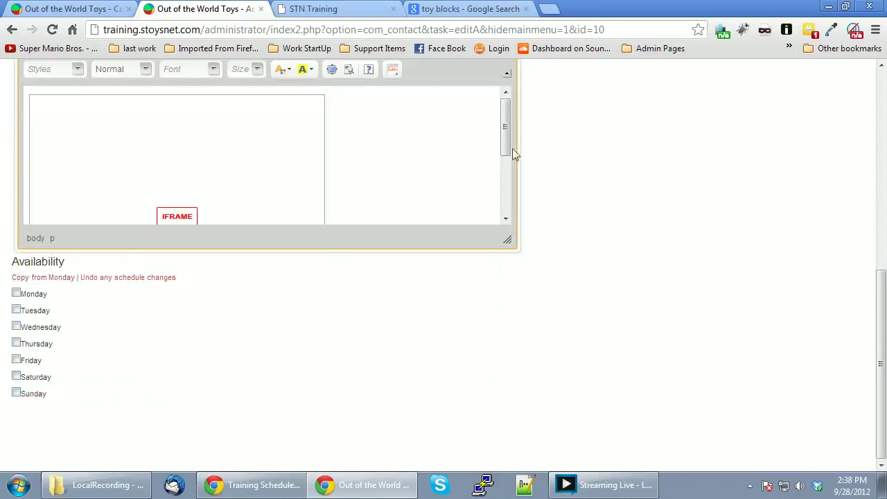
mouse_move(509, 133)
mouse_down()
mouse_move(507, 192)
mouse_move(521, 142)
mouse_move(498, 139)
mouse_up()
scroll(554, 166, up, 6)
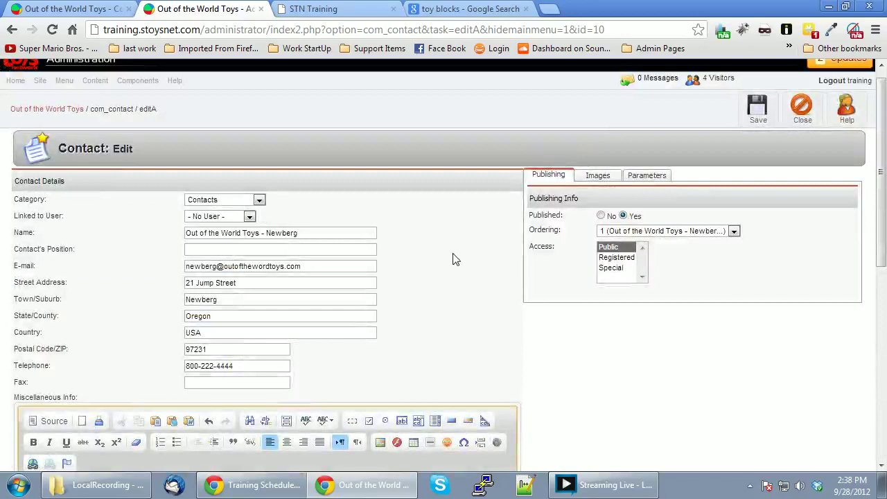
Step: Set the Newberg contact's image to avatar_tuba.jpg
click(597, 175)
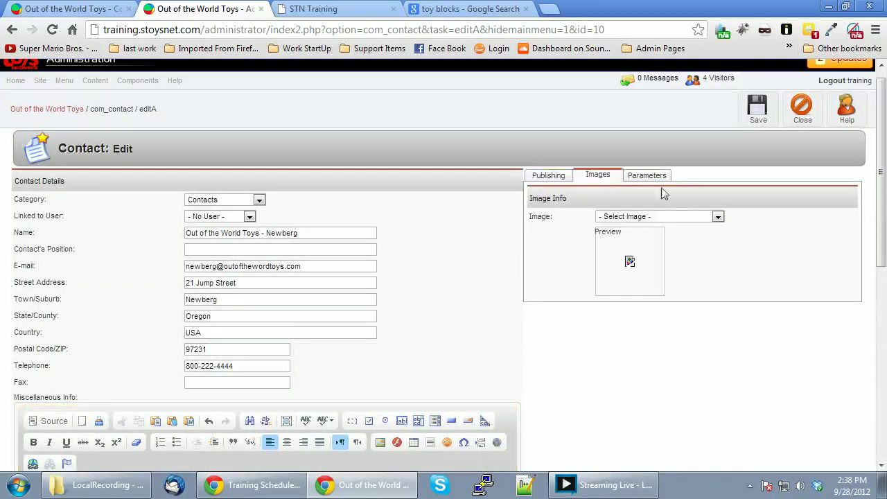
click(672, 217)
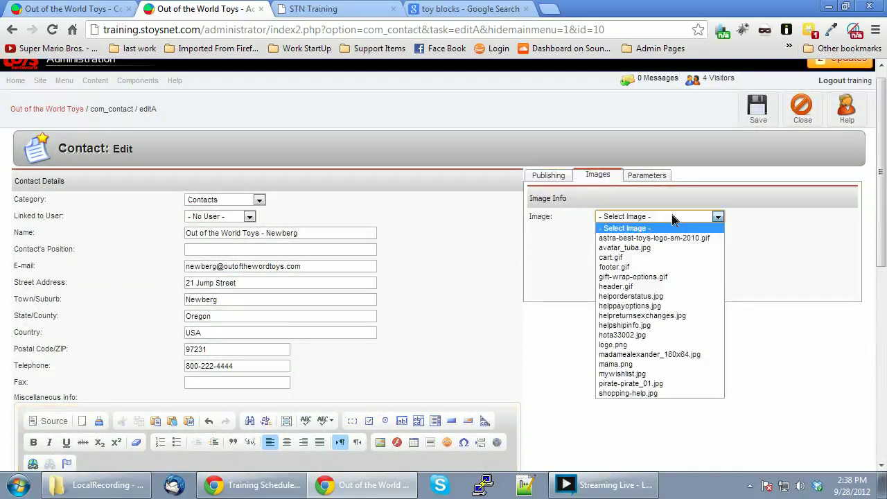
click(663, 248)
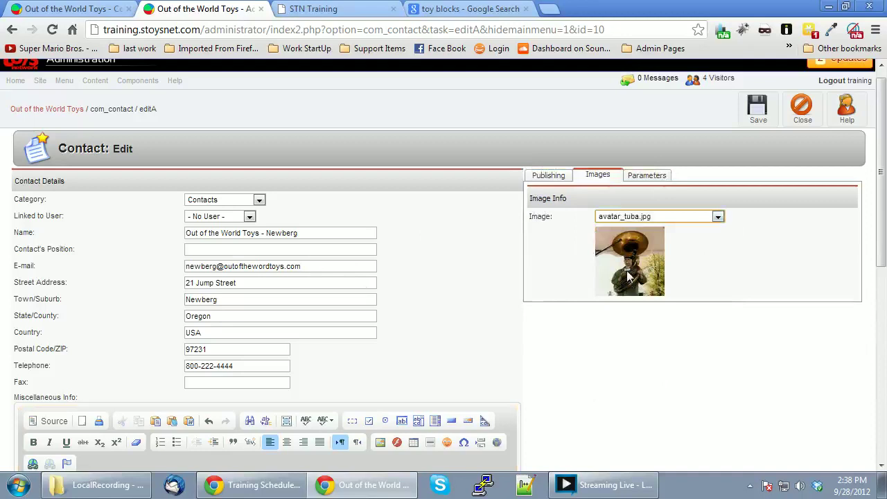
click(327, 250)
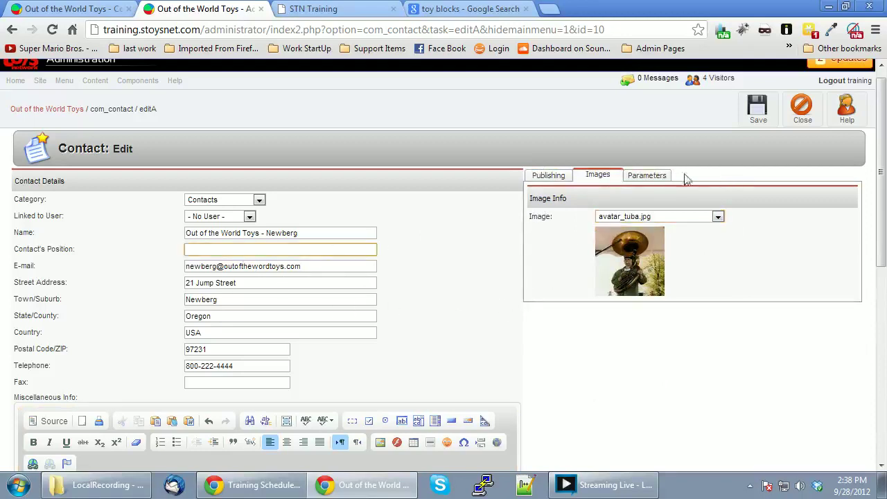
Step: Review the contact's display parameters and select the old store name in Name
click(662, 177)
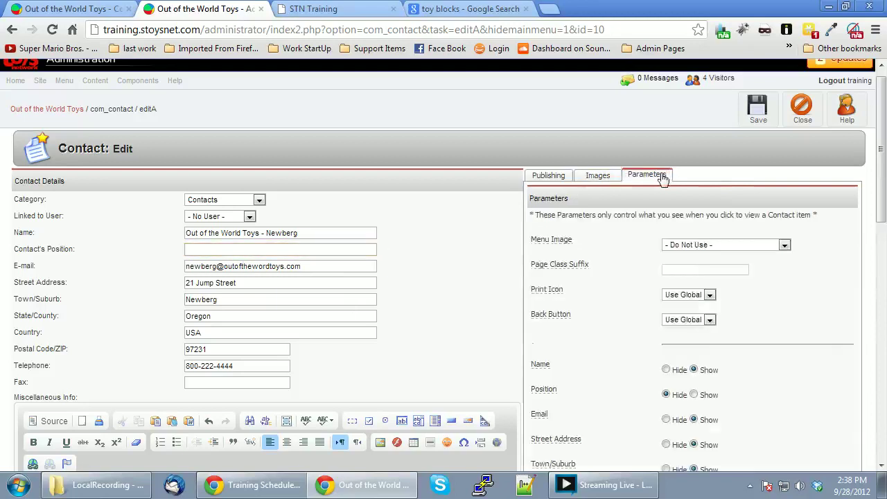
scroll(600, 313, down, 3)
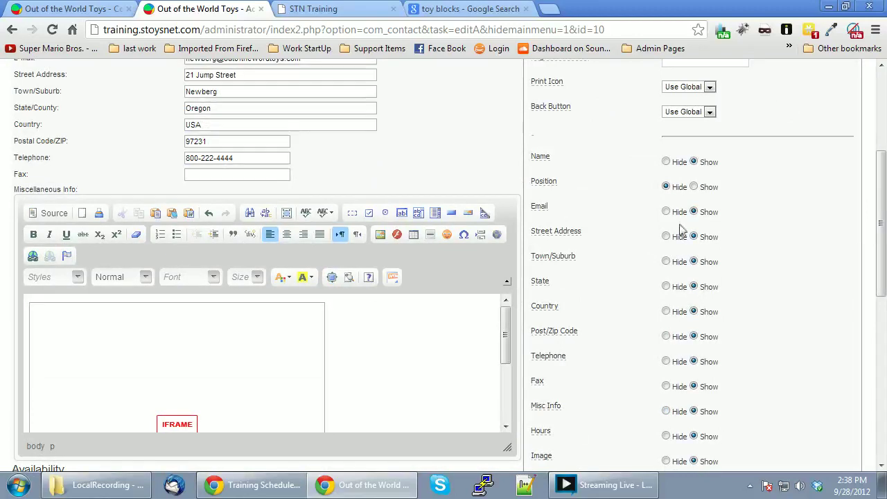
scroll(561, 218, up, 3)
click(197, 263)
drag(312, 246, 185, 247)
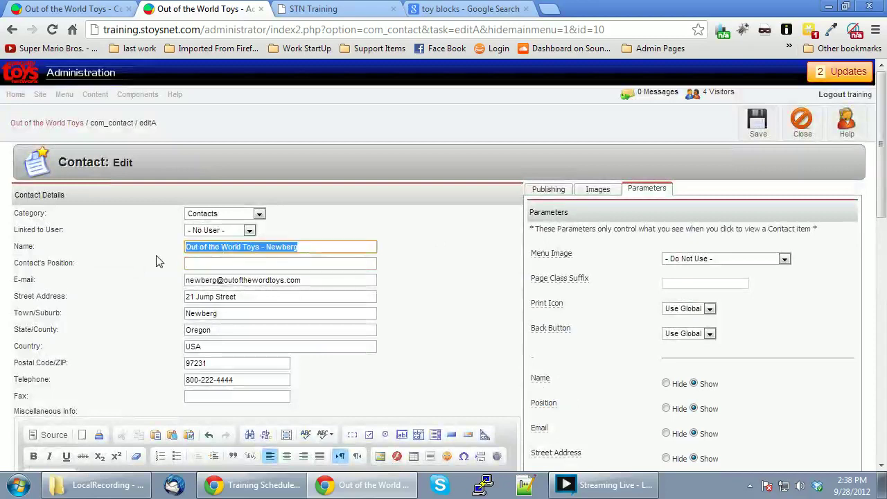
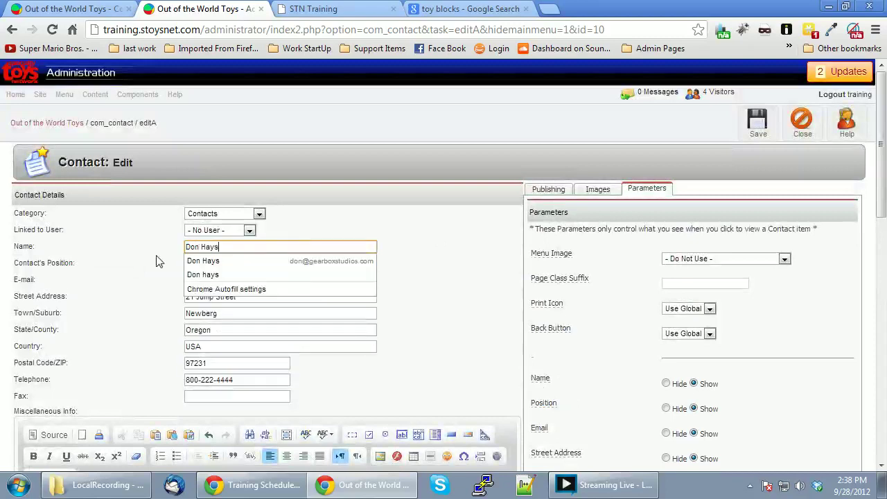
Step: Rename the contact to the new person's name, set position Webmaster, and save
key(Tab)
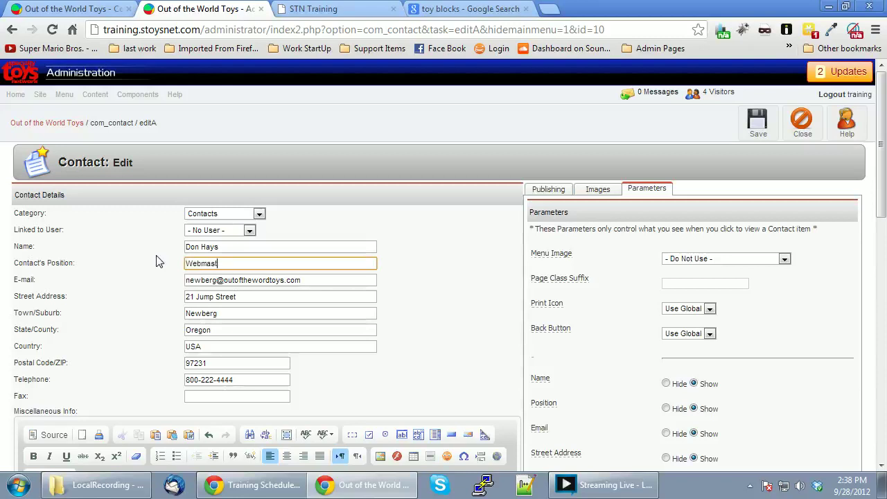
click(454, 241)
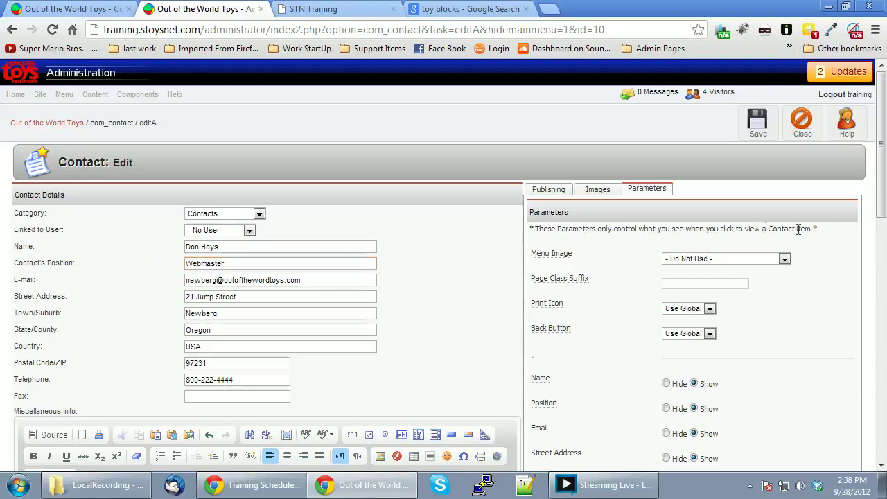
click(758, 121)
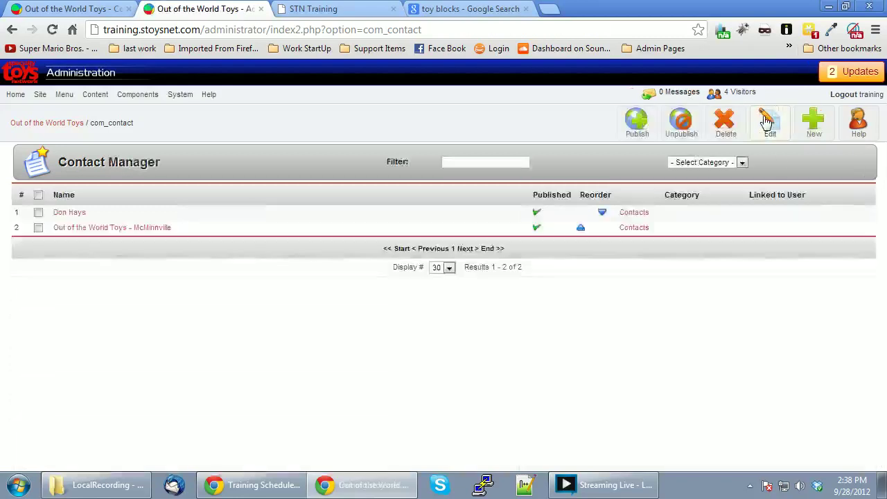
click(69, 9)
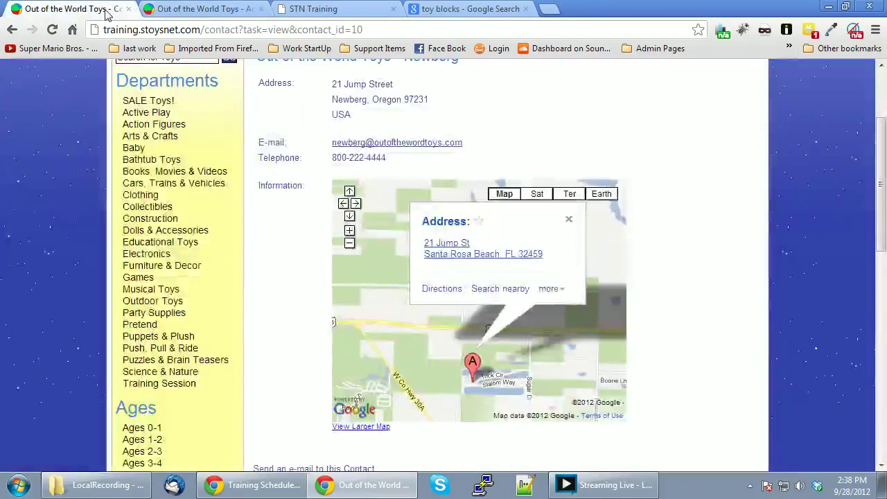
scroll(54, 177, up, 2)
key(F5)
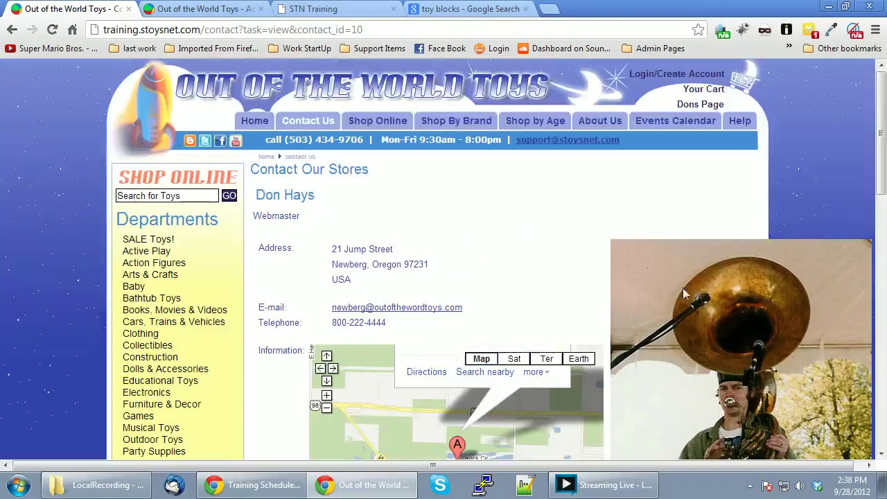
scroll(693, 297, down, 3)
scroll(693, 270, up, 2)
scroll(693, 269, up, 1)
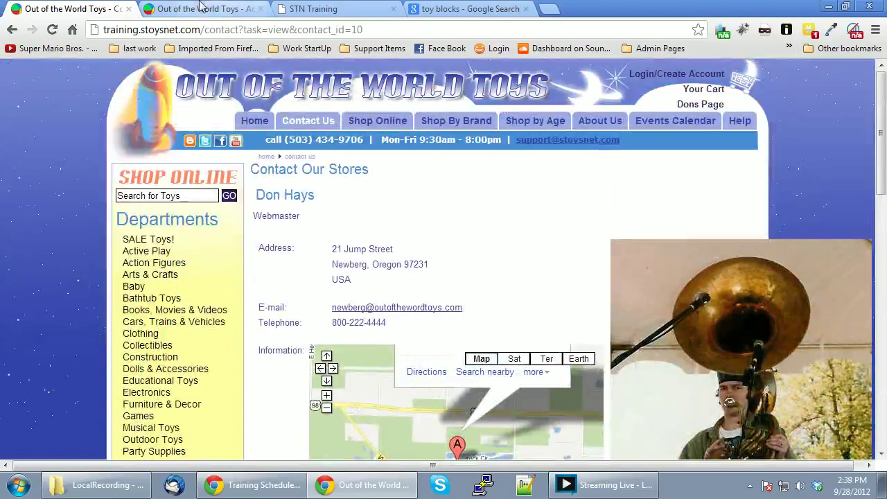
click(224, 14)
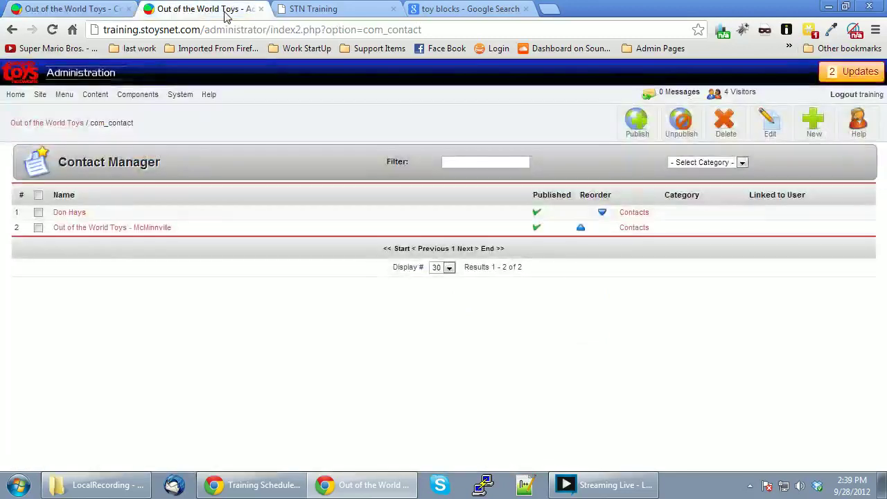
click(69, 212)
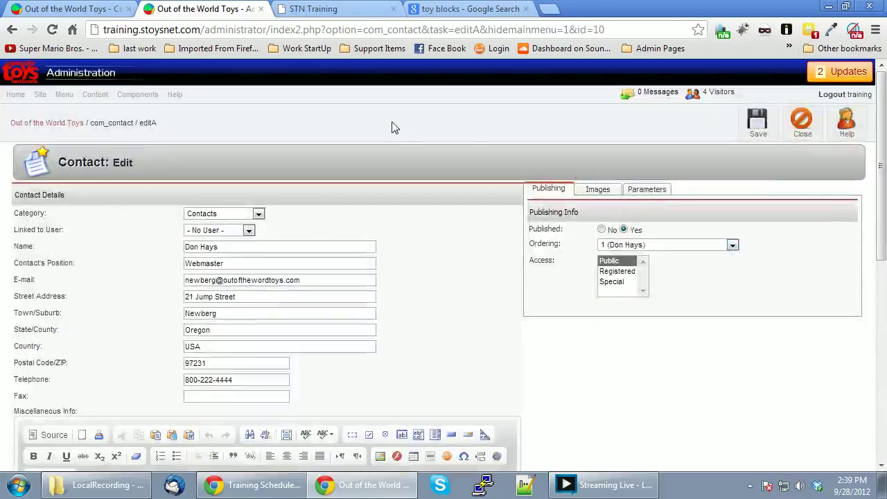
click(801, 124)
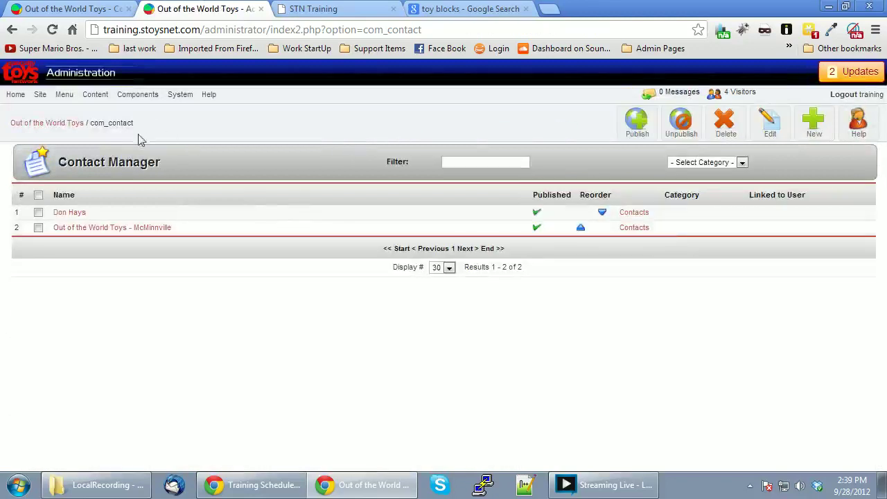
mouse_move(36, 101)
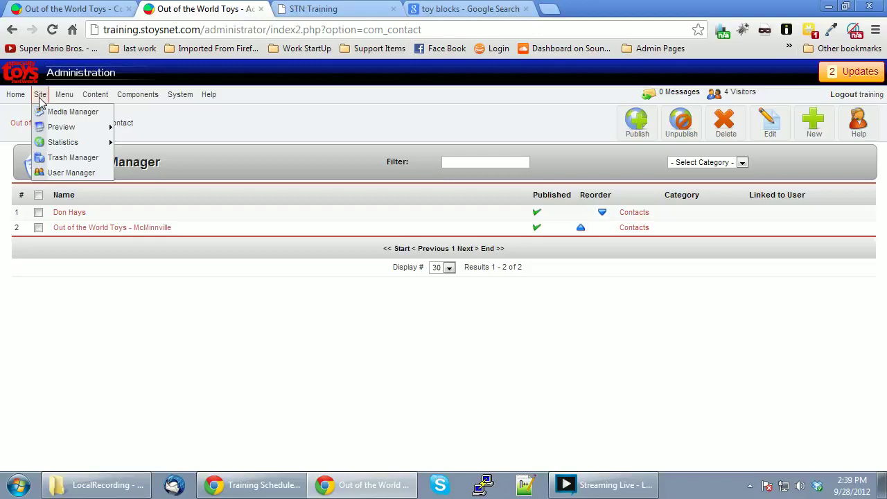
mouse_move(92, 101)
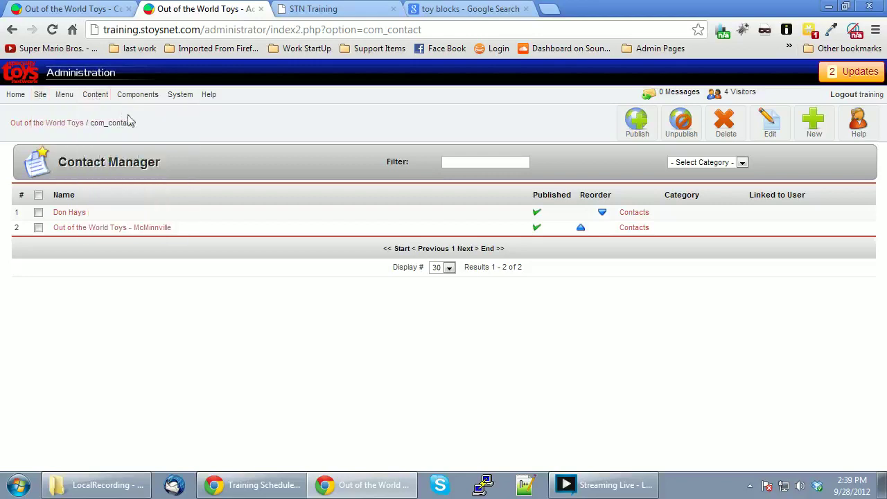
Step: Reopen the webmaster contact and browse the server's images folder from Miscellaneous Info
click(77, 213)
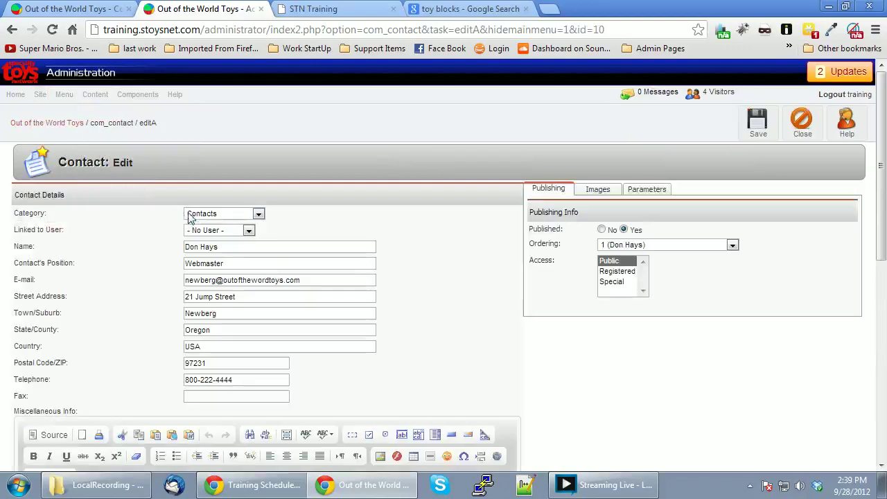
scroll(463, 301, down, 2)
click(413, 356)
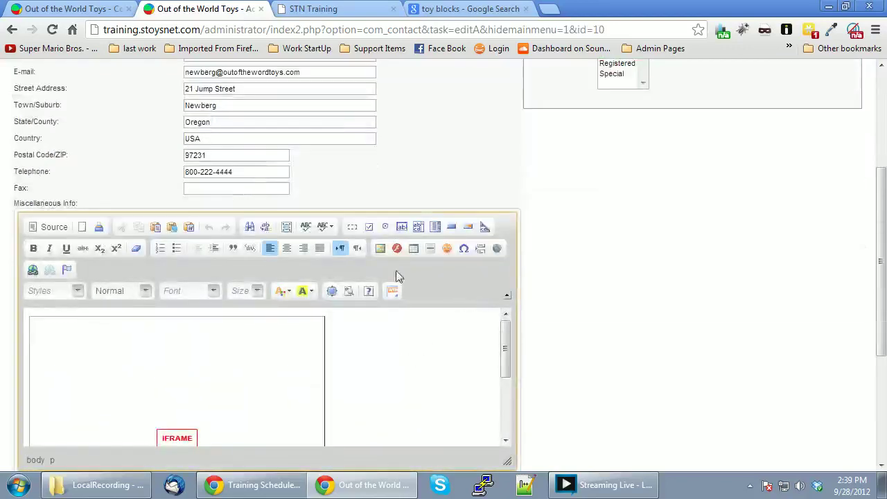
click(380, 248)
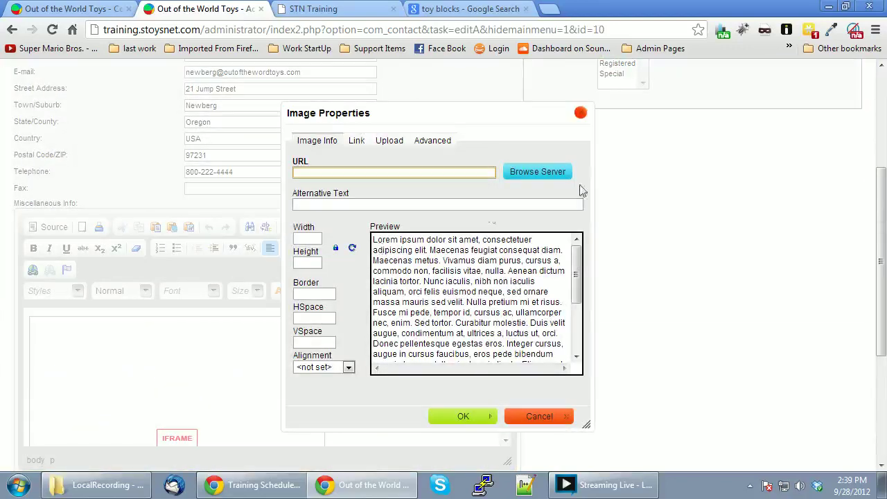
click(559, 172)
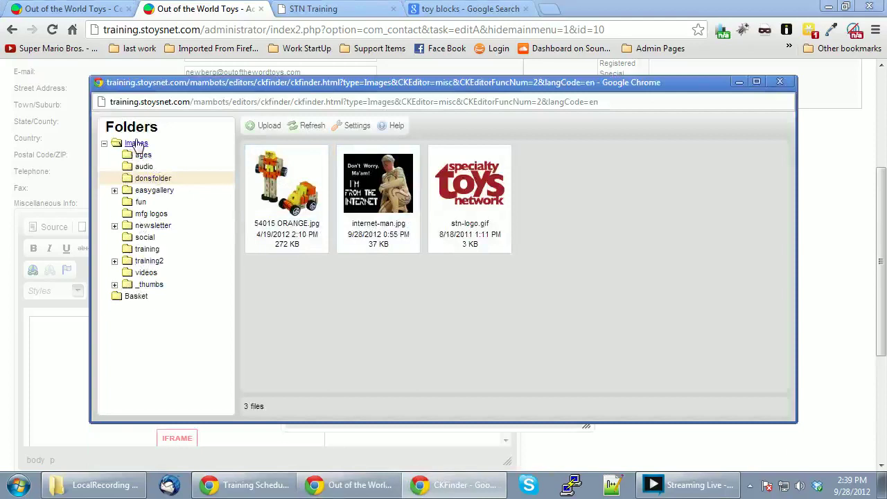
click(136, 143)
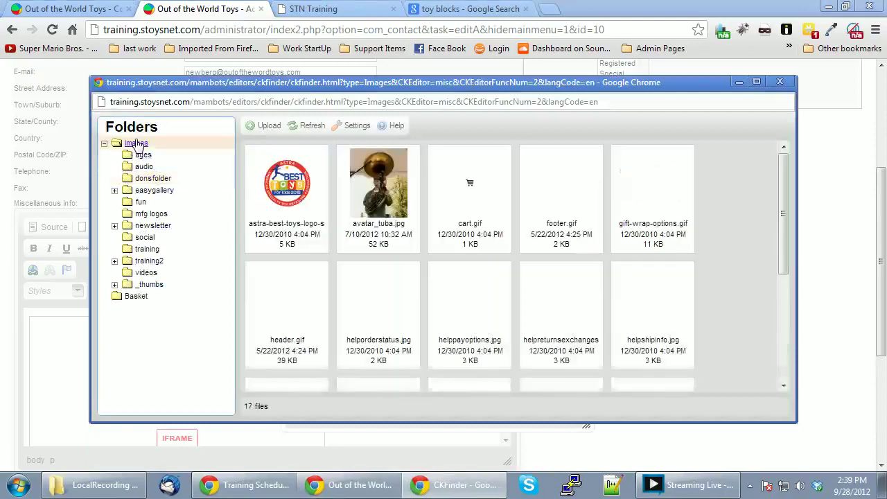
Step: Resize avatar_tuba.jpg into a Small 90x90 thumbnail and close the file browser
right_click(385, 182)
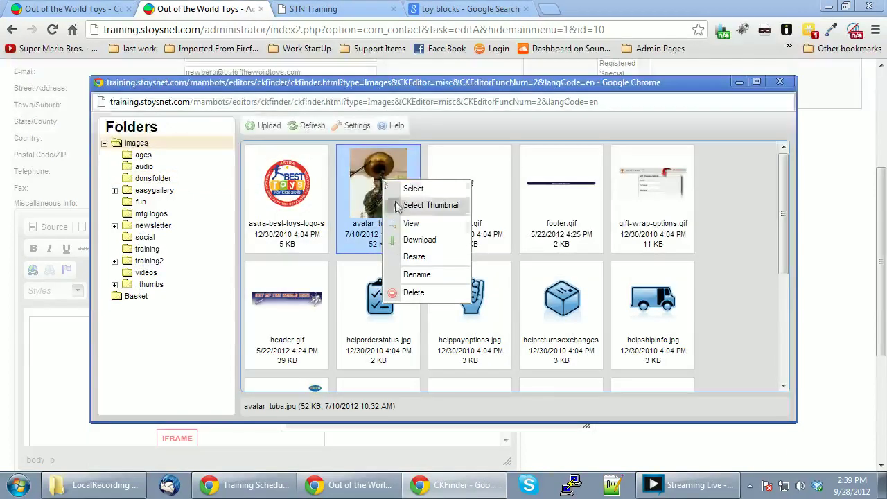
click(424, 257)
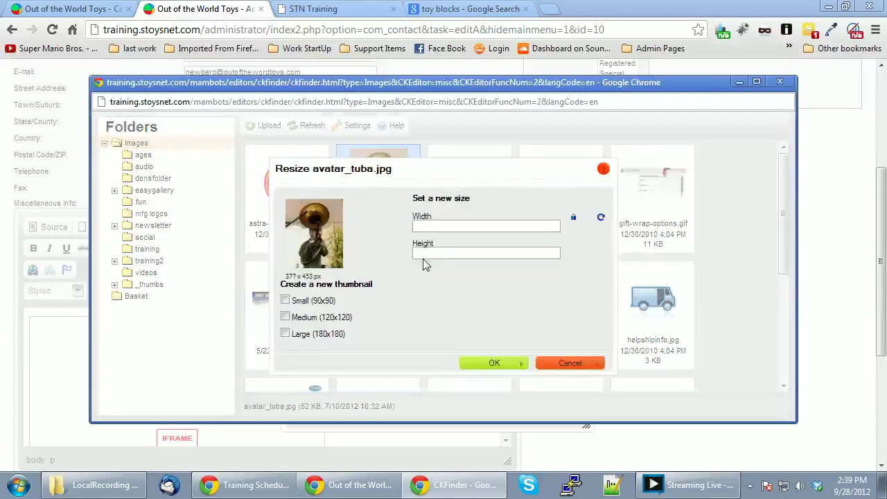
click(286, 300)
click(493, 364)
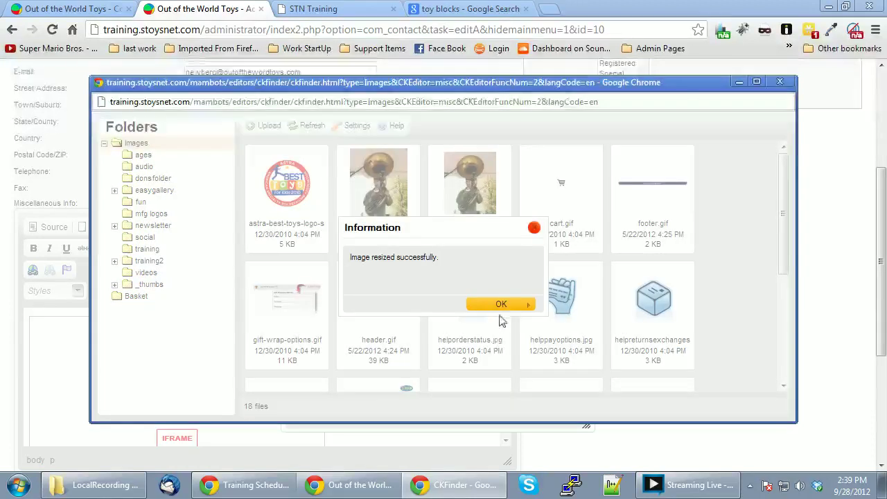
click(501, 305)
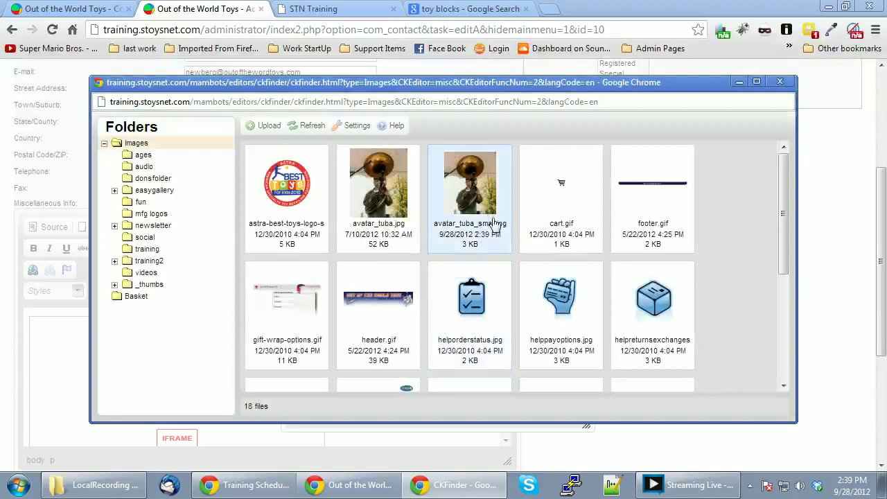
click(779, 82)
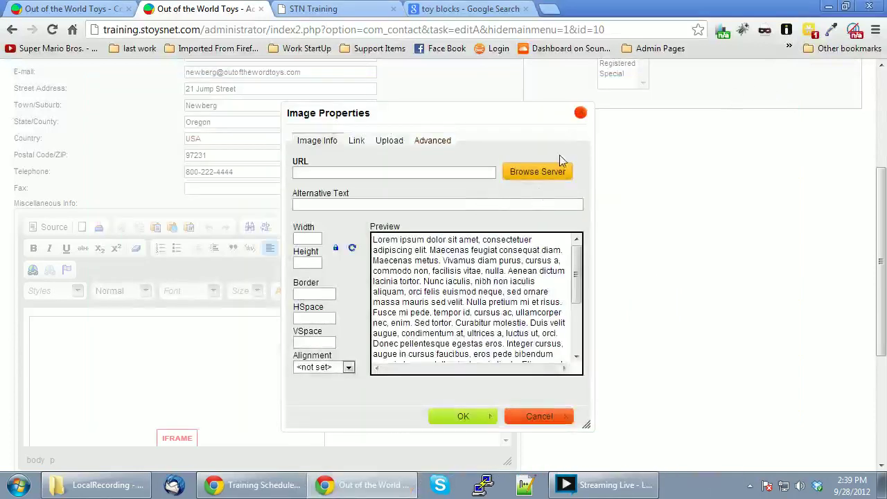
Step: Cancel the image insertion, try picking the contact image, then close the editor to refresh
click(534, 422)
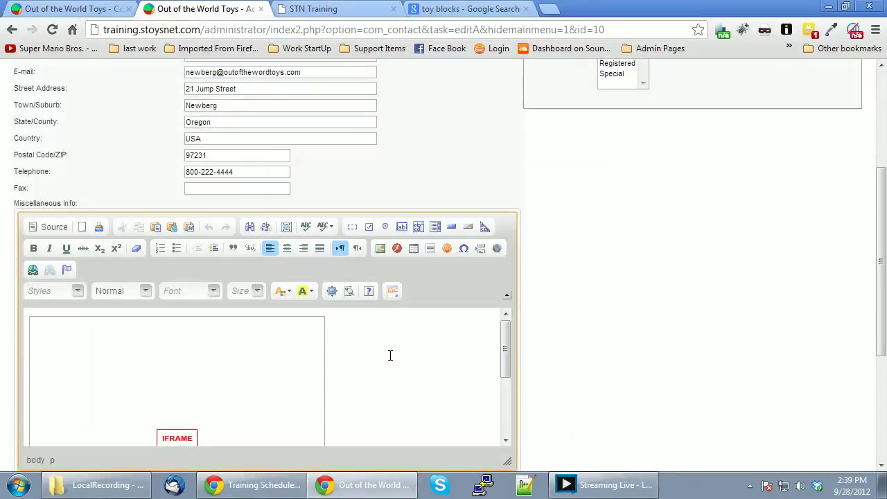
scroll(394, 352, up, 3)
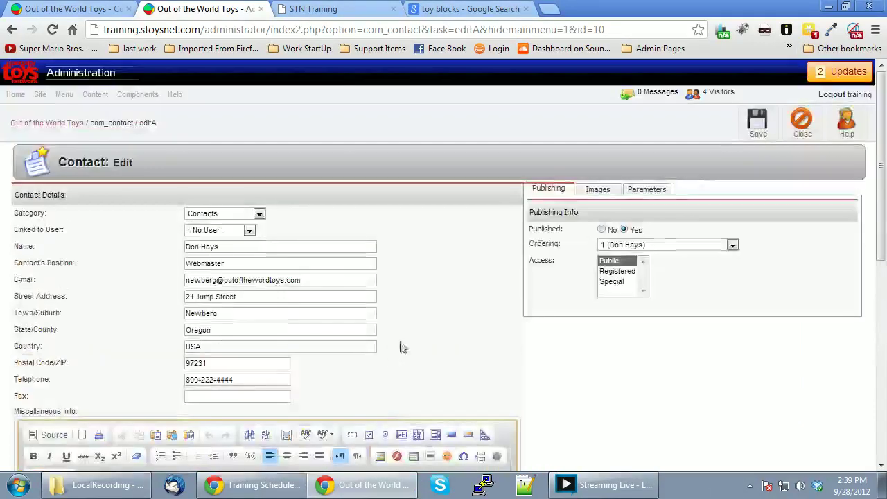
click(595, 189)
click(671, 231)
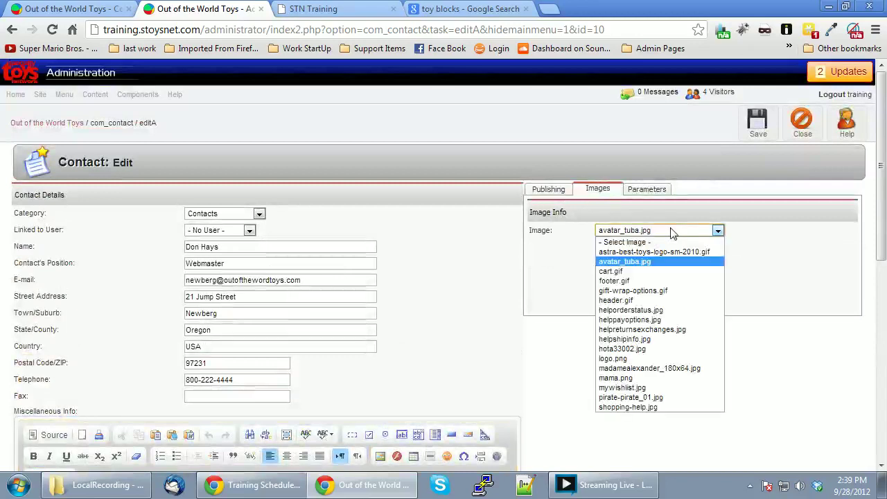
click(676, 253)
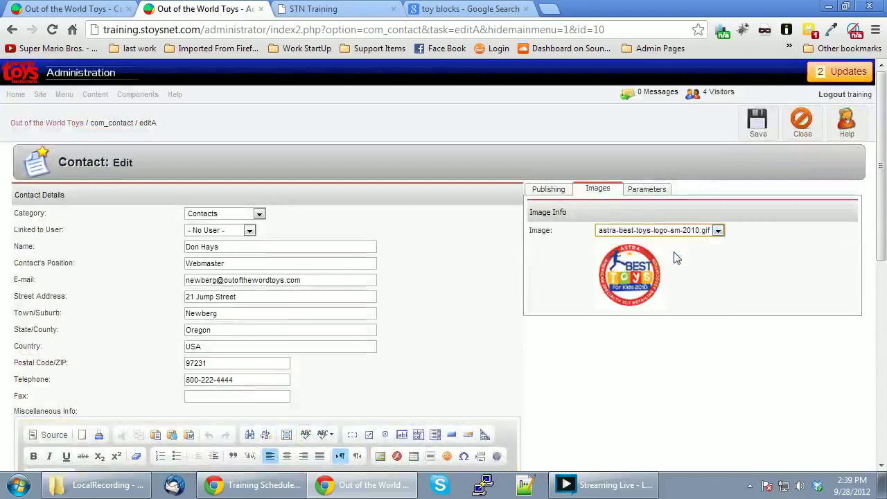
click(663, 236)
click(651, 258)
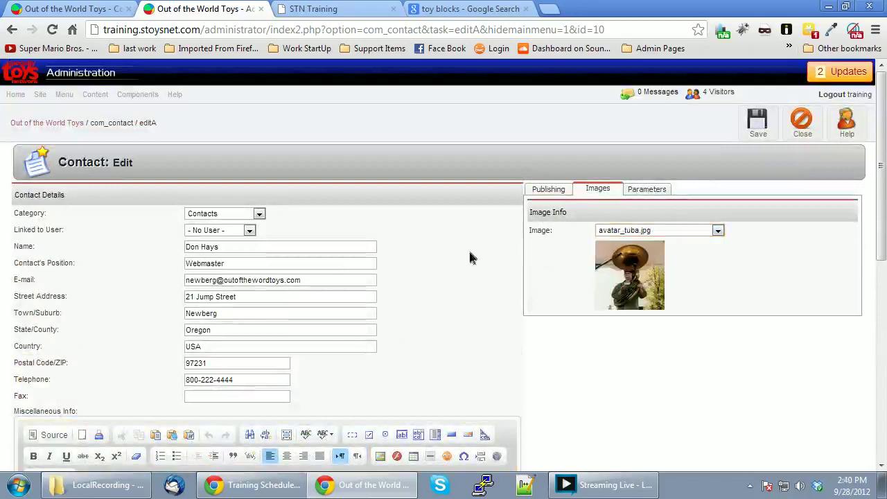
click(801, 122)
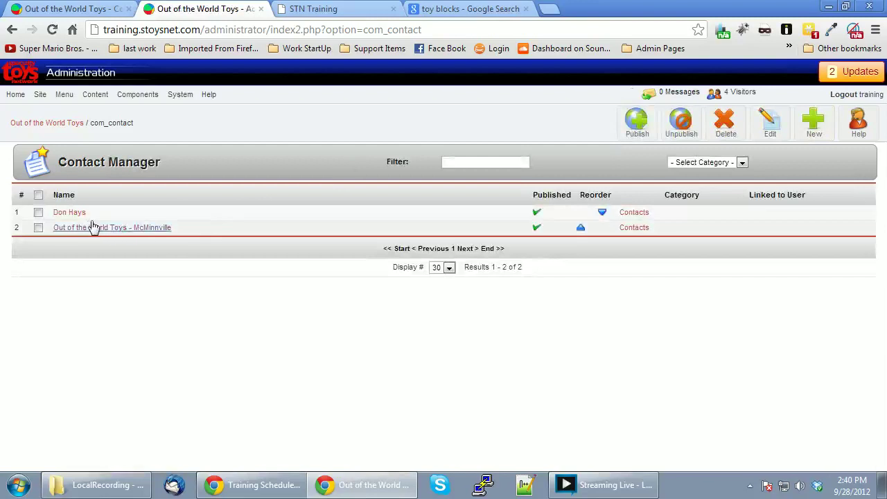
Step: Reopen the webmaster contact, set its image to avatar_tuba_small.jpg, and save
click(73, 213)
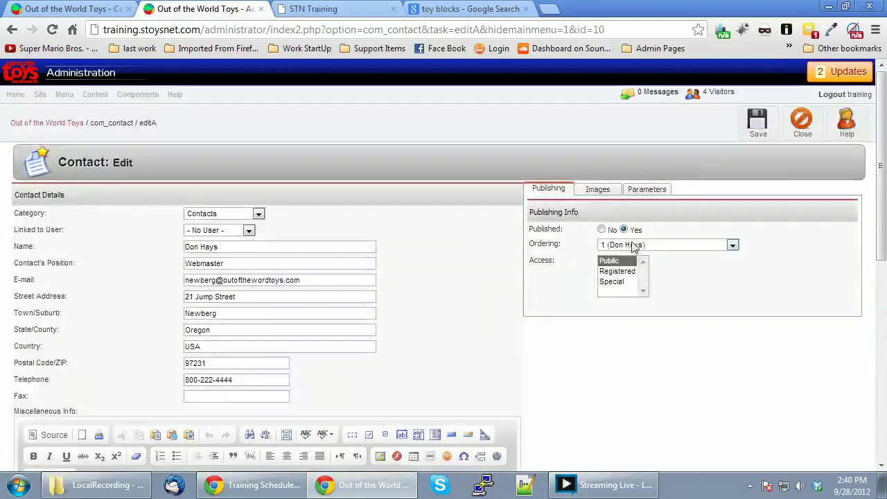
click(632, 244)
click(600, 191)
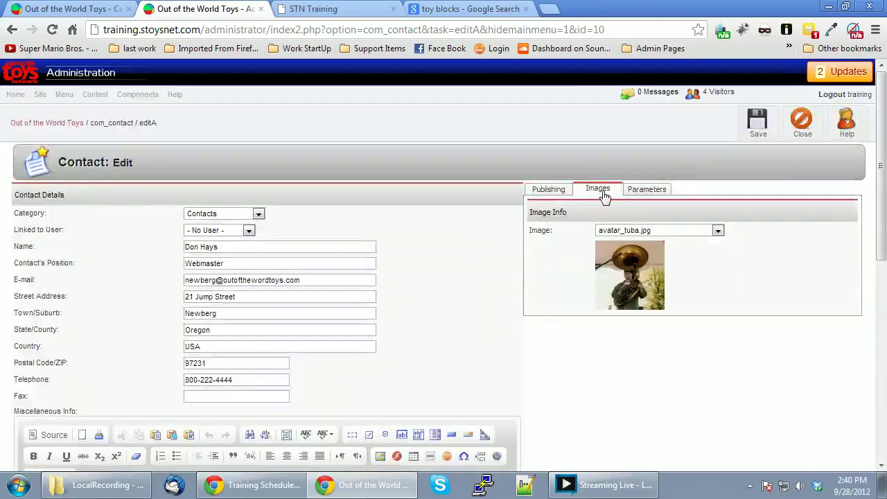
click(638, 231)
click(635, 272)
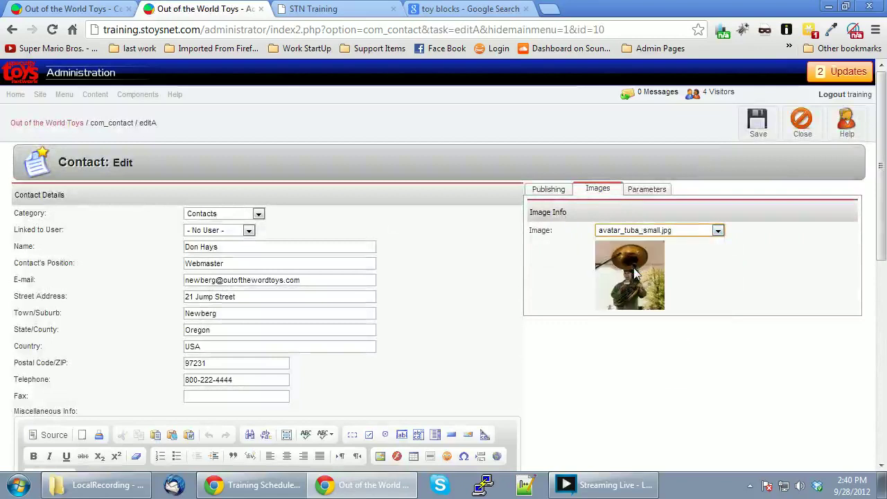
click(757, 122)
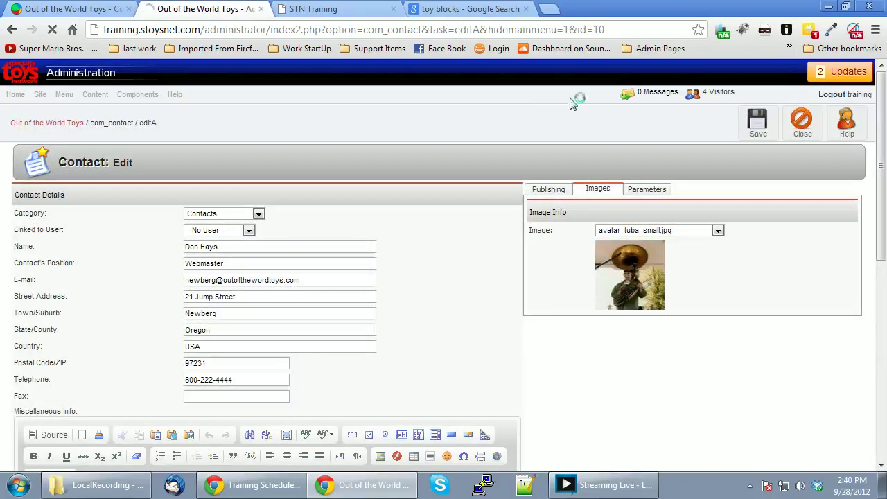
Step: Switch to the public contact page and reload it
click(90, 8)
mouse_move(317, 127)
click(52, 29)
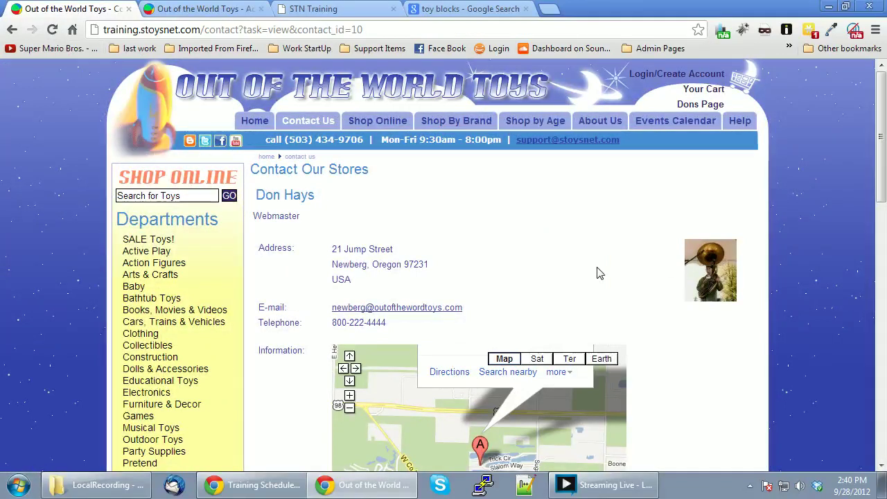
Step: Scroll and refresh the live contact page, then return to the admin contact list
scroll(594, 273, down, 3)
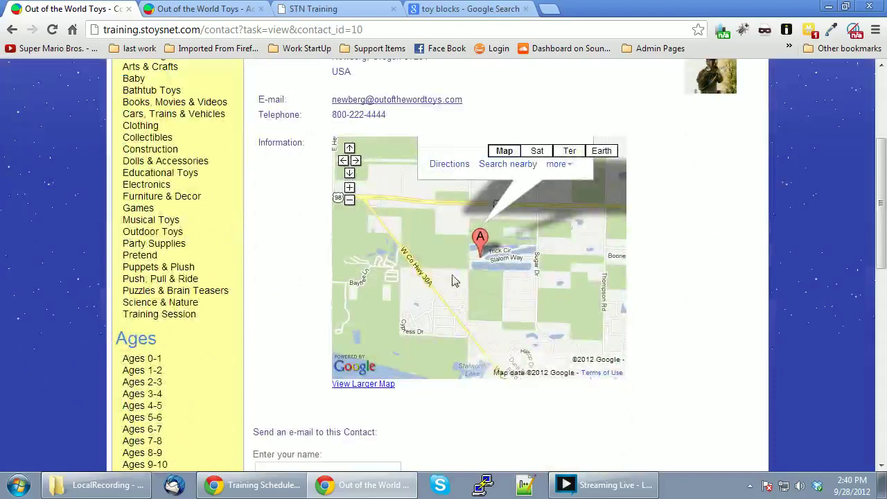
key(F5)
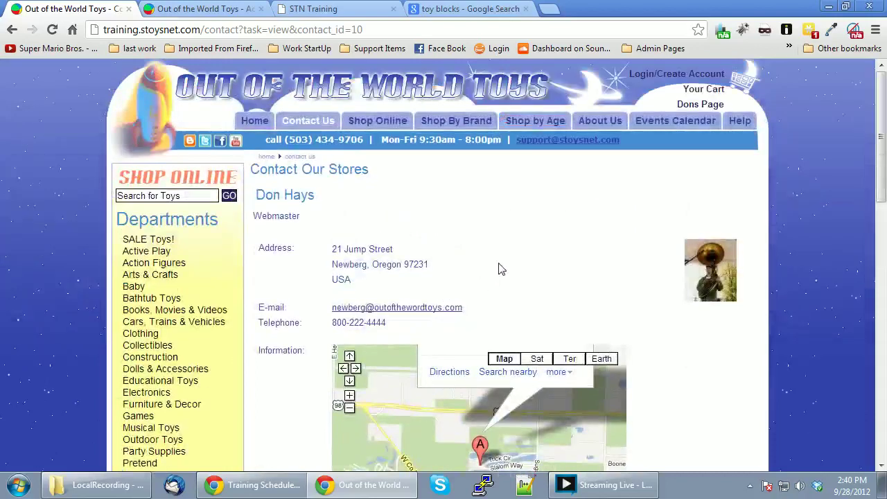
click(219, 10)
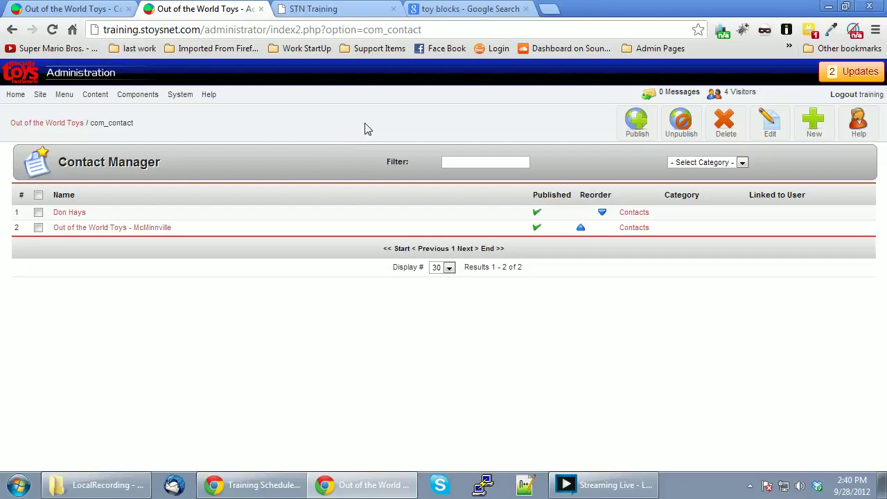
Step: Check the public contact page, return to the admin, and open STN Help plus a blank tab
click(102, 9)
click(240, 11)
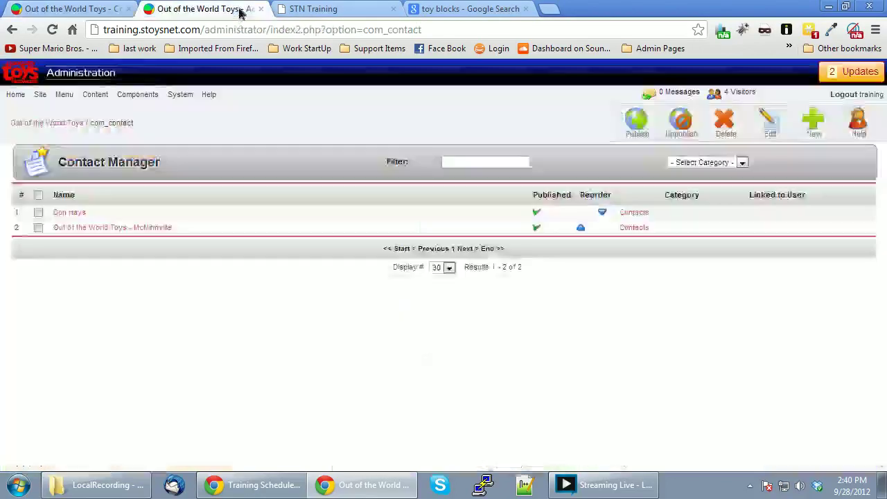
click(211, 97)
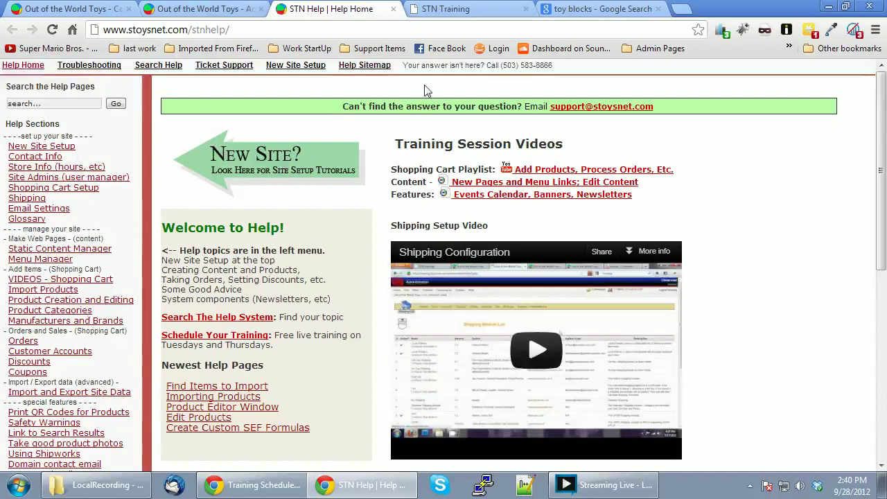
click(683, 9)
Step: Replace the toyopia.com address with youtube.com/user/stntraining and load the channel
text(toy)
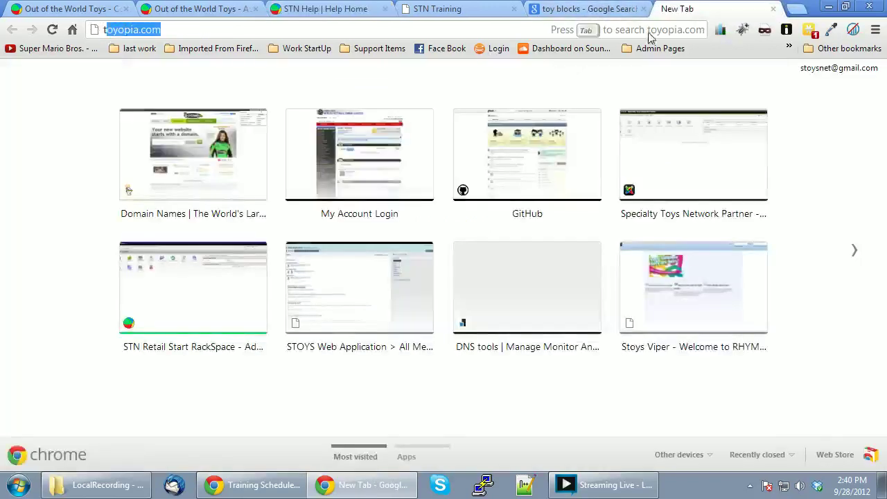
key(BackSpace)
key(BackSpace)
key(BackSpace)
key(BackSpace)
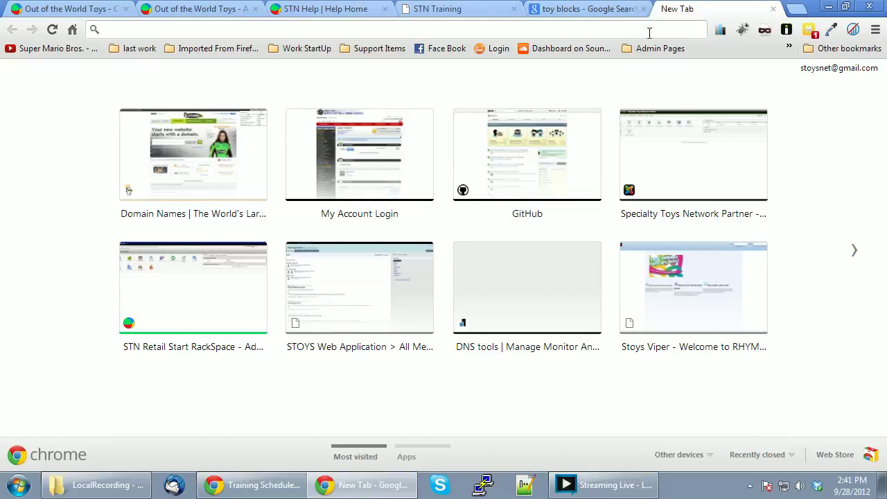
text(youtub)
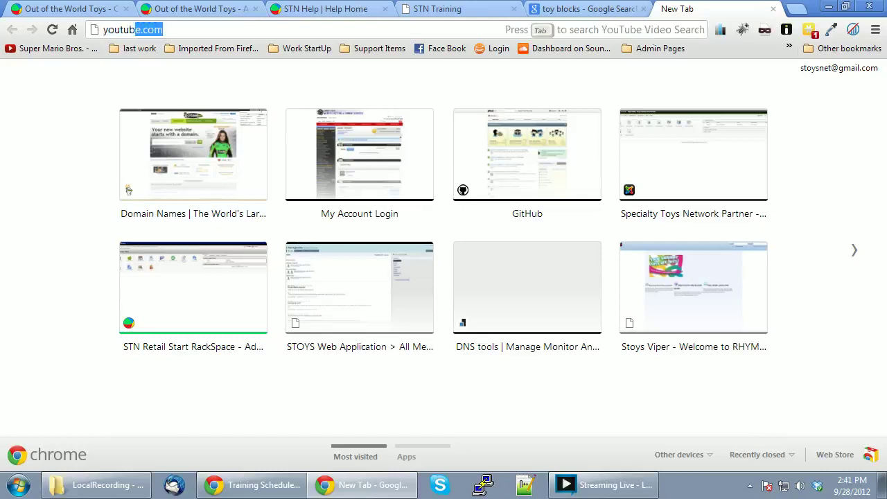
text(e)
key(Return)
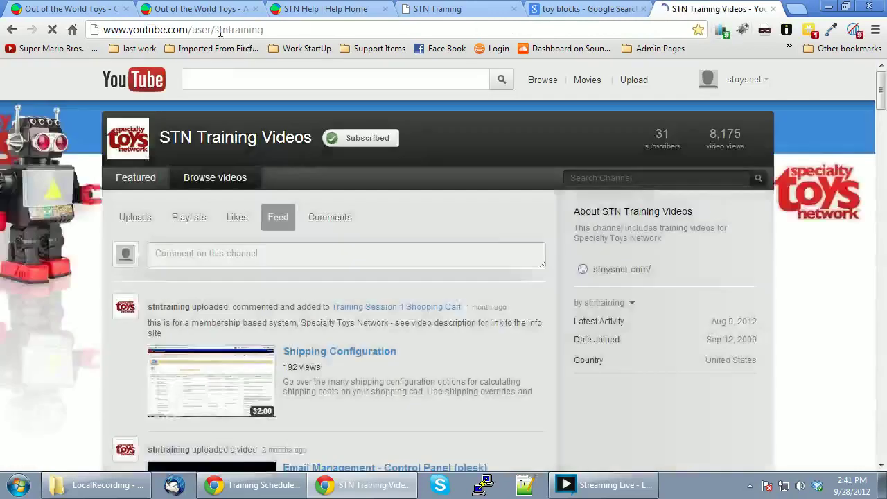
Step: Highlight the stntraining channel name in the address and browse the channel's uploads feed
click(212, 31)
click(195, 31)
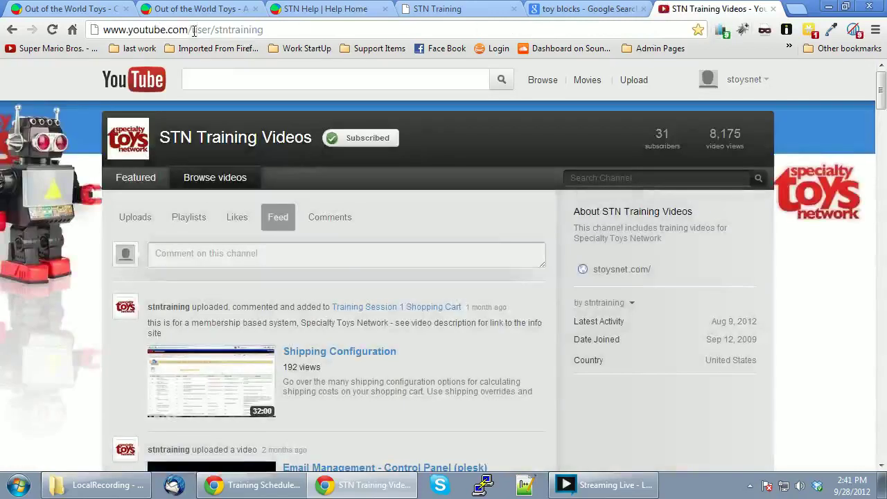
drag(221, 31, 301, 31)
click(302, 32)
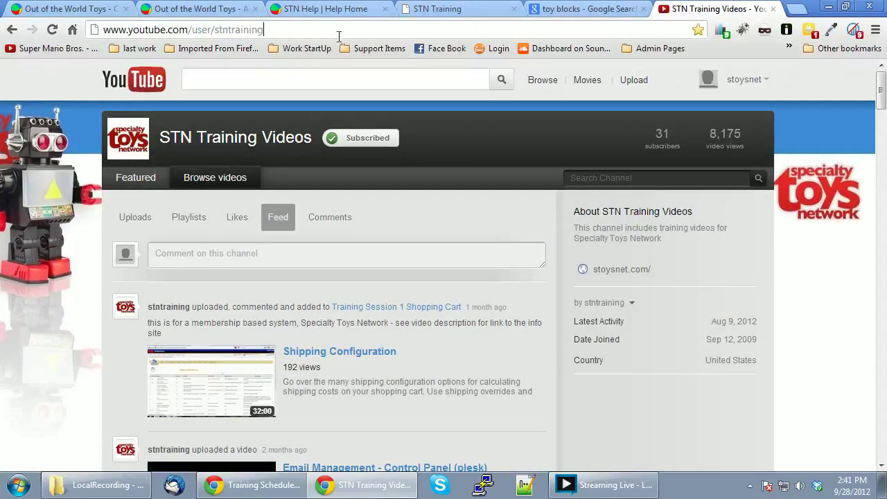
scroll(368, 292, down, 4)
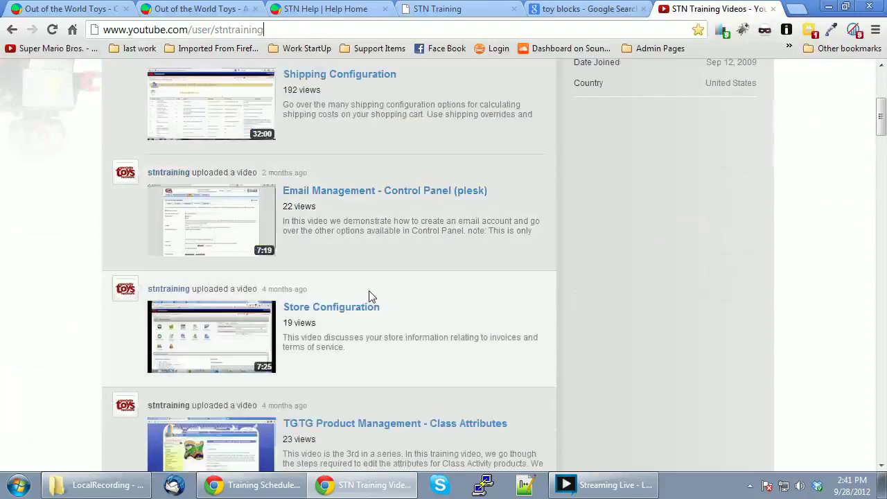
scroll(368, 296, up, 4)
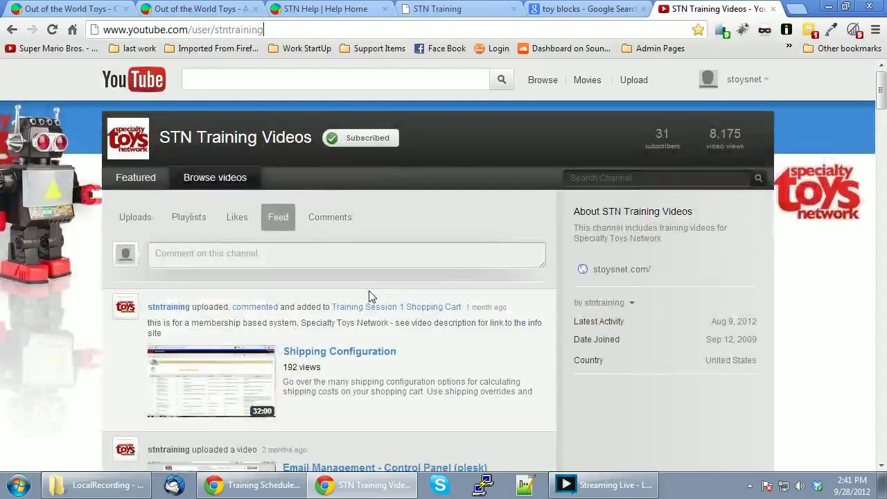